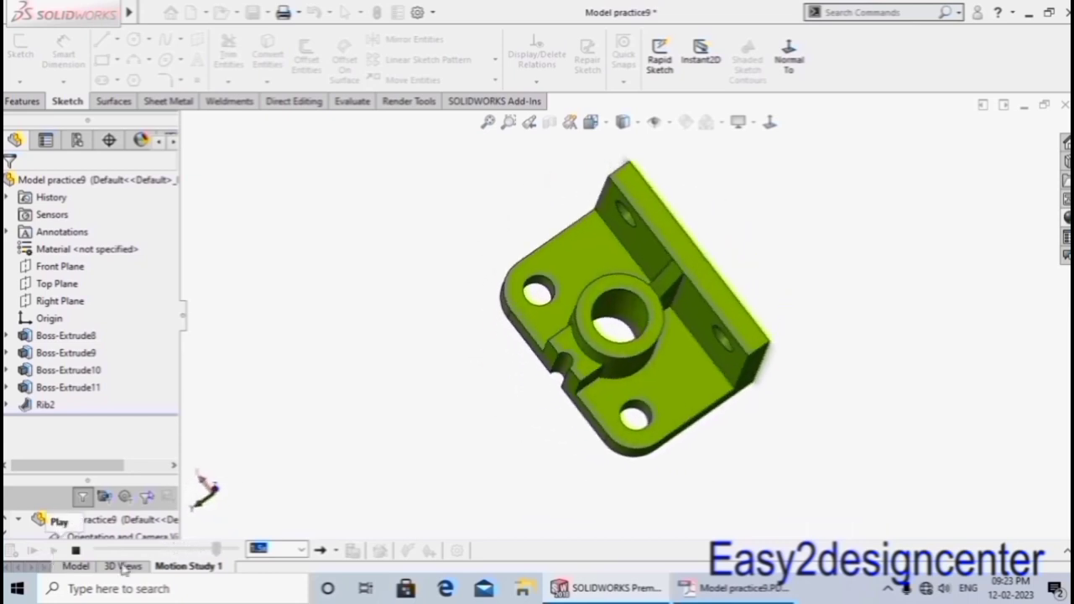
Compare the bracket's PDF drawing with the finished 3D model.
{"action": "left_click", "coordinate": [755, 596]}
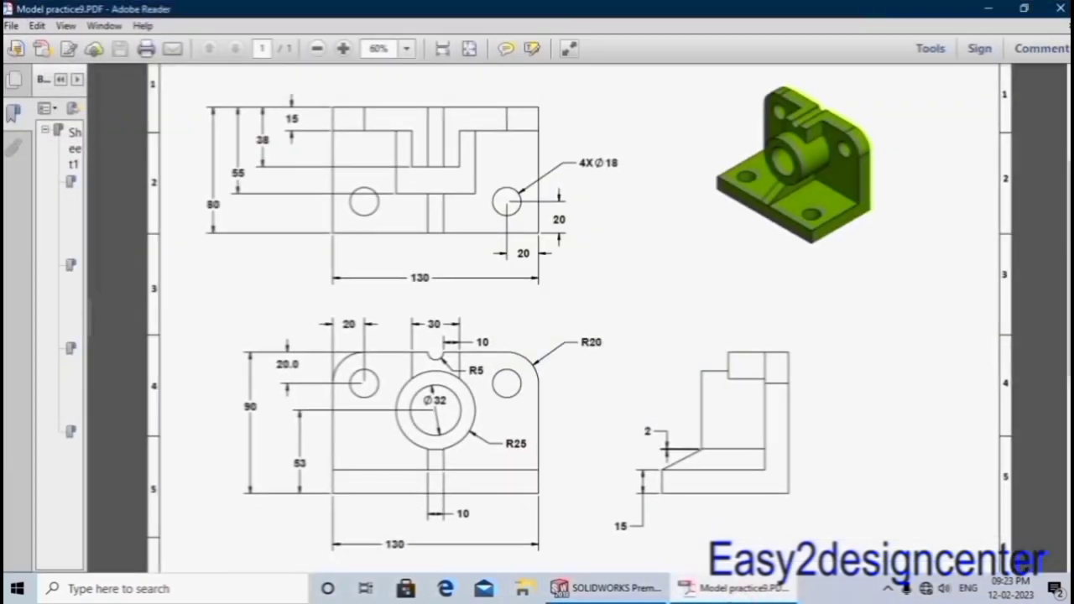
{"action": "key", "text": "alt+Tab"}
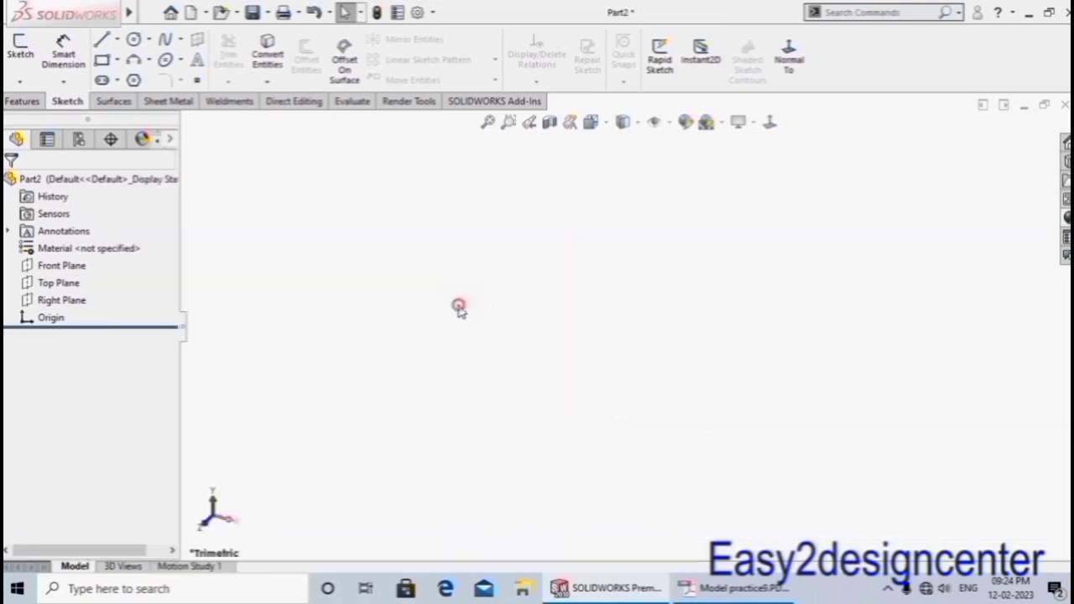
Start a sketch on the Top Plane and review the dimensioned PDF drawing.
{"action": "left_click", "coordinate": [59, 283]}
{"action": "left_click", "coordinate": [74, 265]}
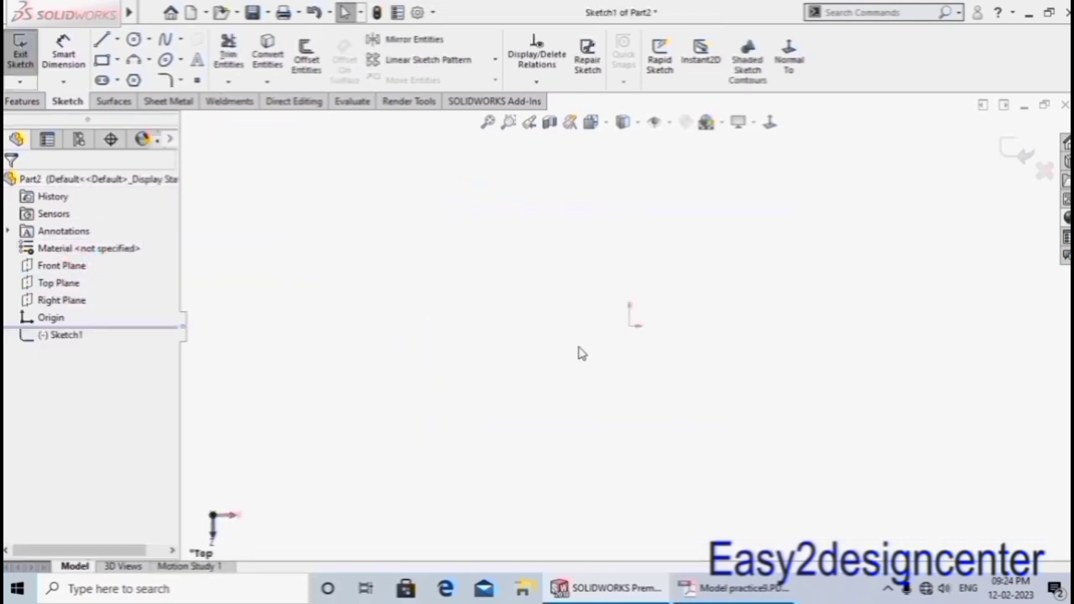
{"action": "left_click", "coordinate": [710, 590]}
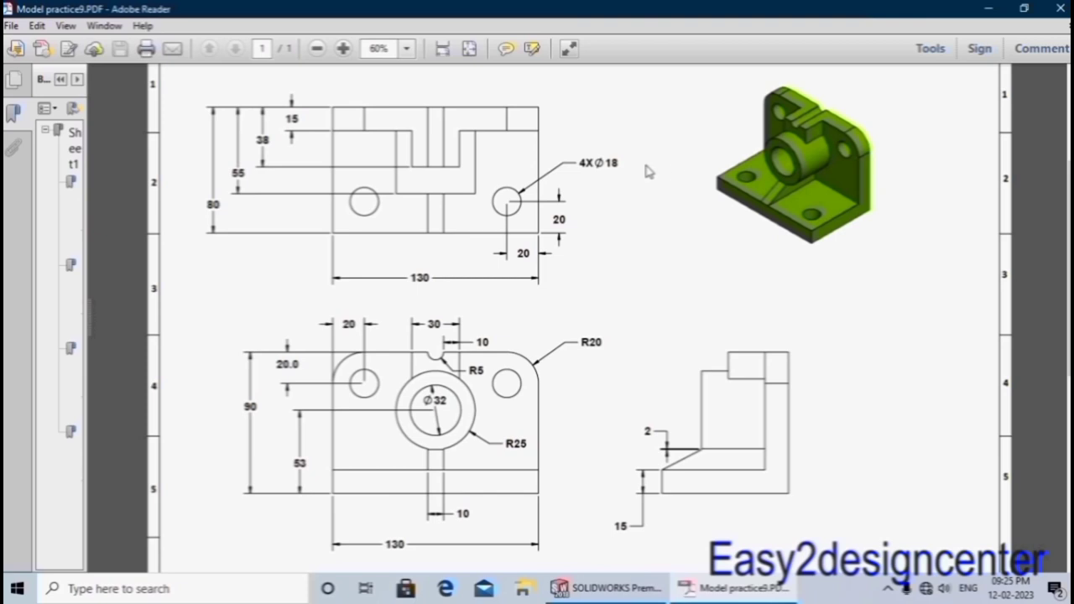
{"action": "left_click", "coordinate": [615, 590]}
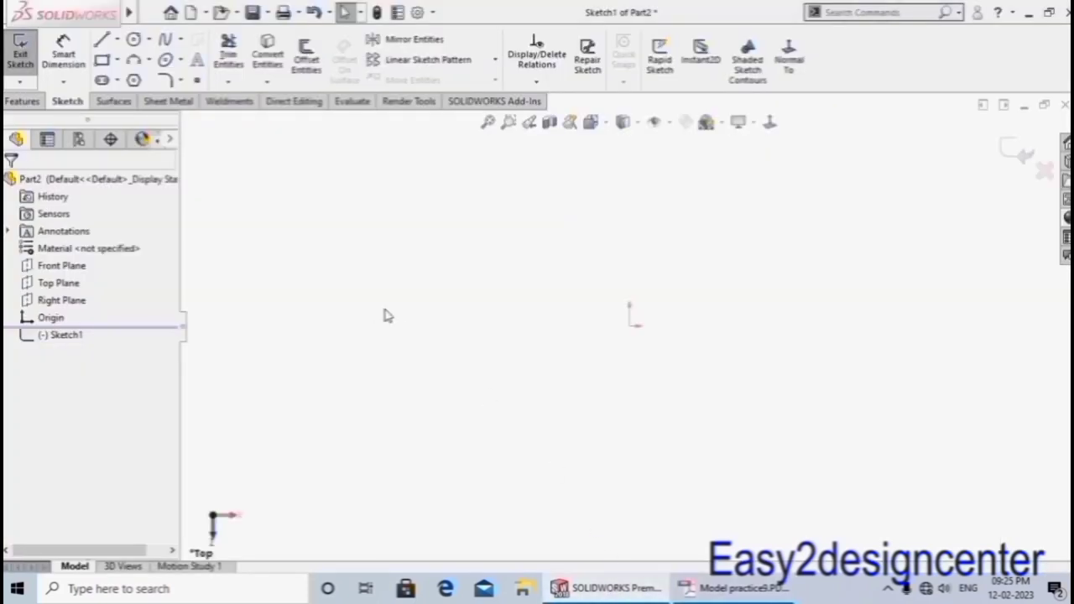
Draw a center rectangle centred on the origin.
{"action": "left_click", "coordinate": [118, 60]}
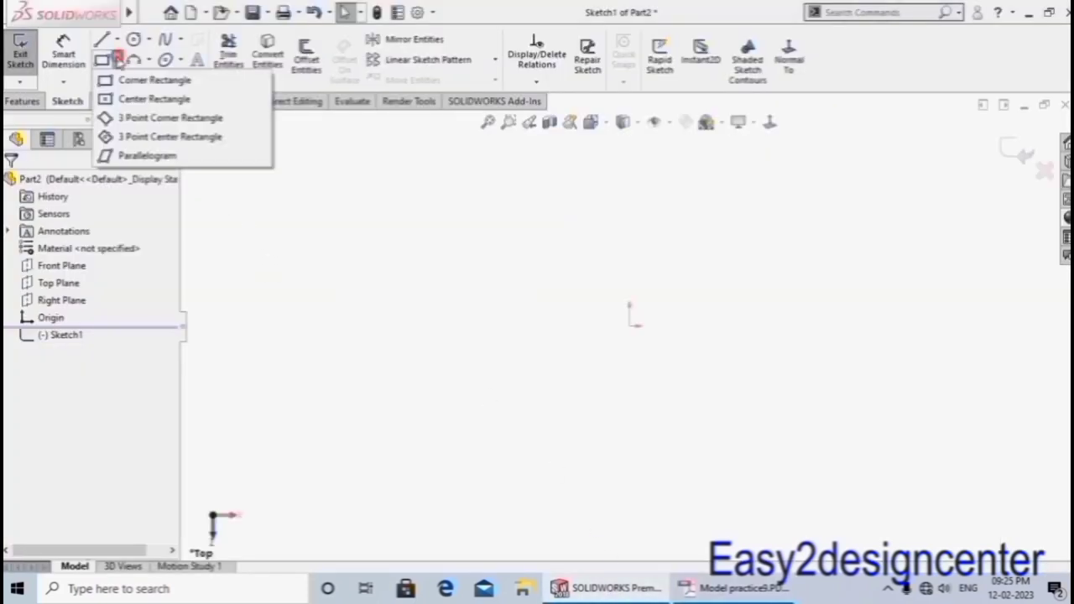
{"action": "left_click", "coordinate": [153, 100]}
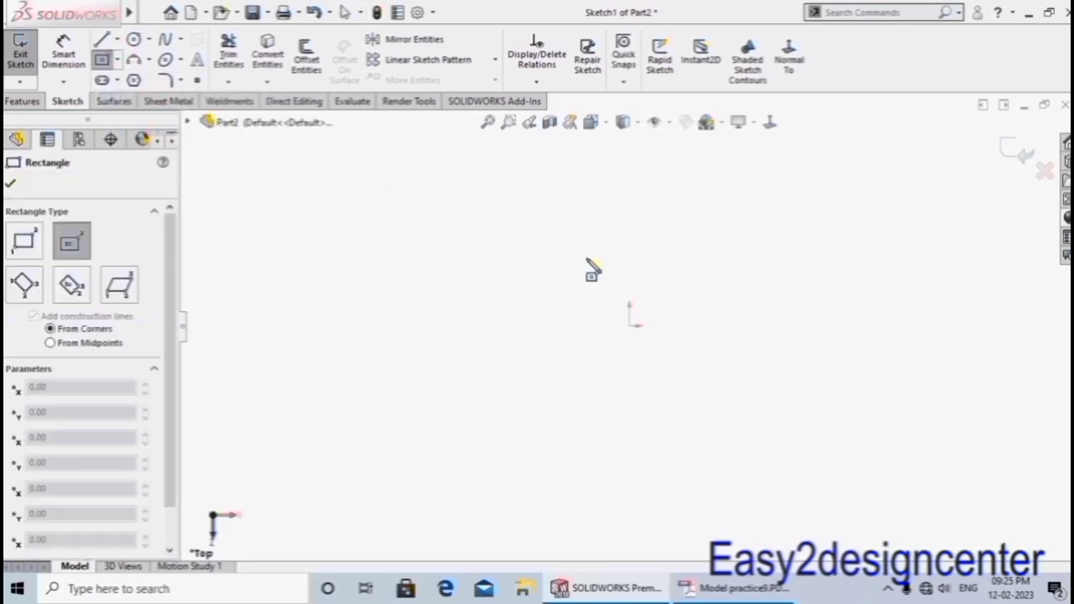
{"action": "left_click", "coordinate": [630, 324]}
{"action": "left_click", "coordinate": [826, 198]}
{"action": "right_click", "coordinate": [827, 198]}
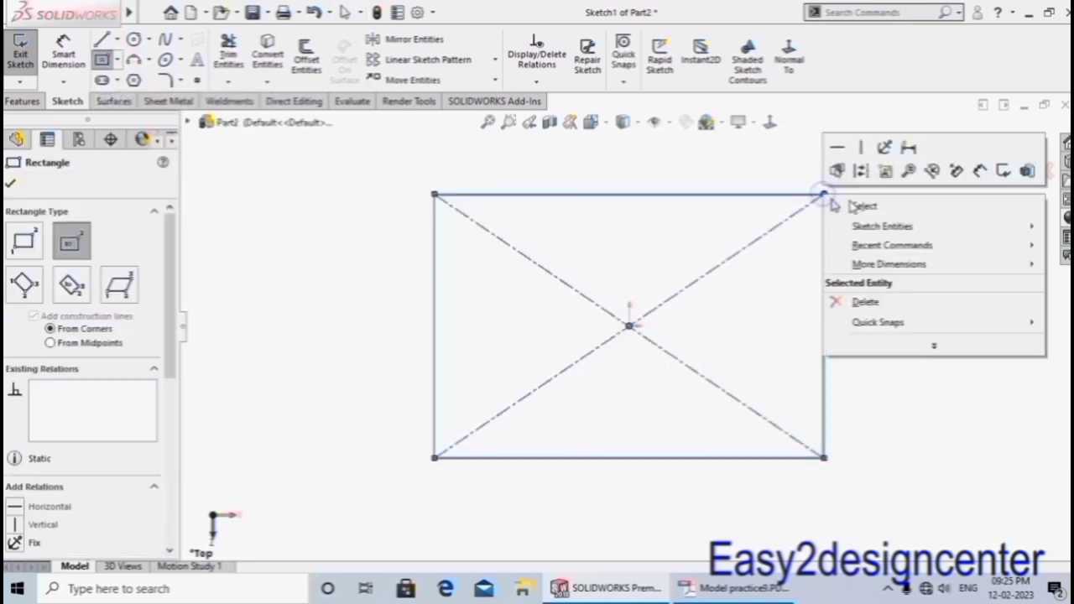
{"action": "left_click", "coordinate": [858, 206]}
Dimension the rectangle 130 wide along the bottom and 80 tall along the left.
{"action": "key", "text": "z"}
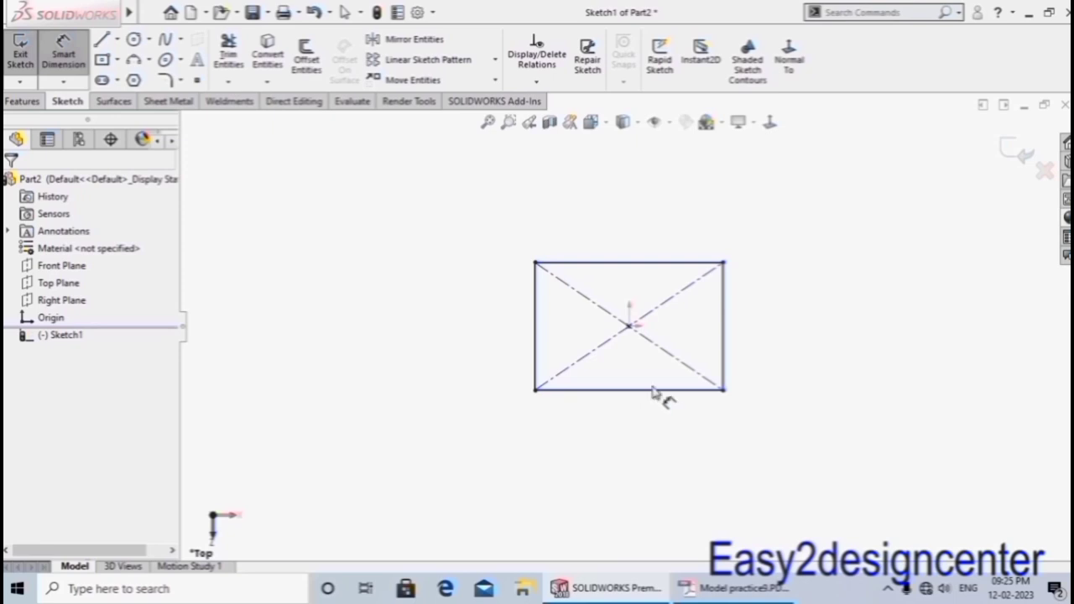
{"action": "left_click", "coordinate": [656, 390]}
{"action": "left_click", "coordinate": [643, 428]}
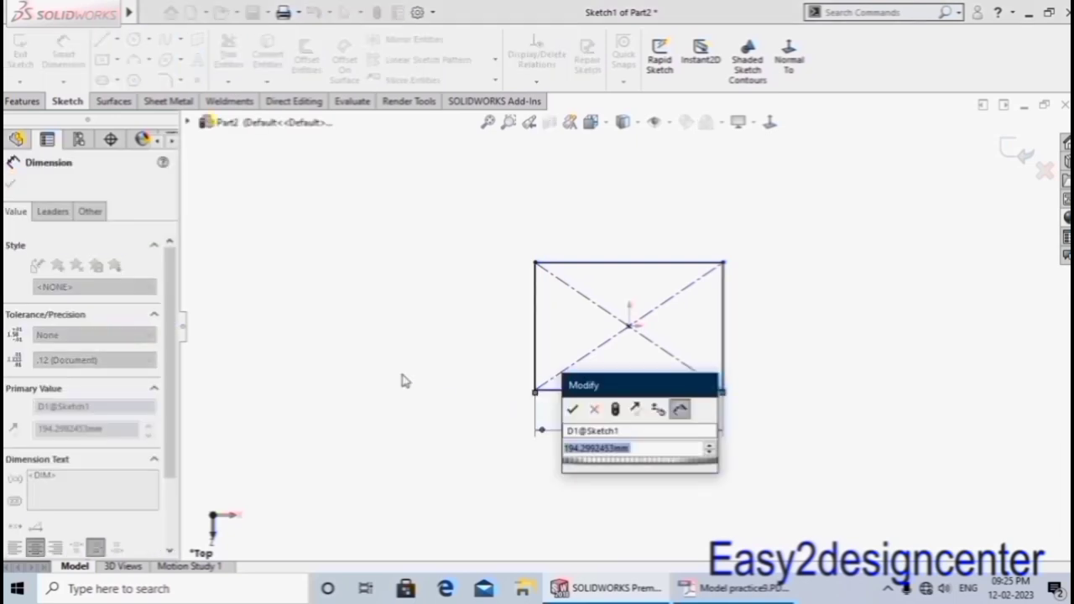
{"action": "type", "text": "130"}
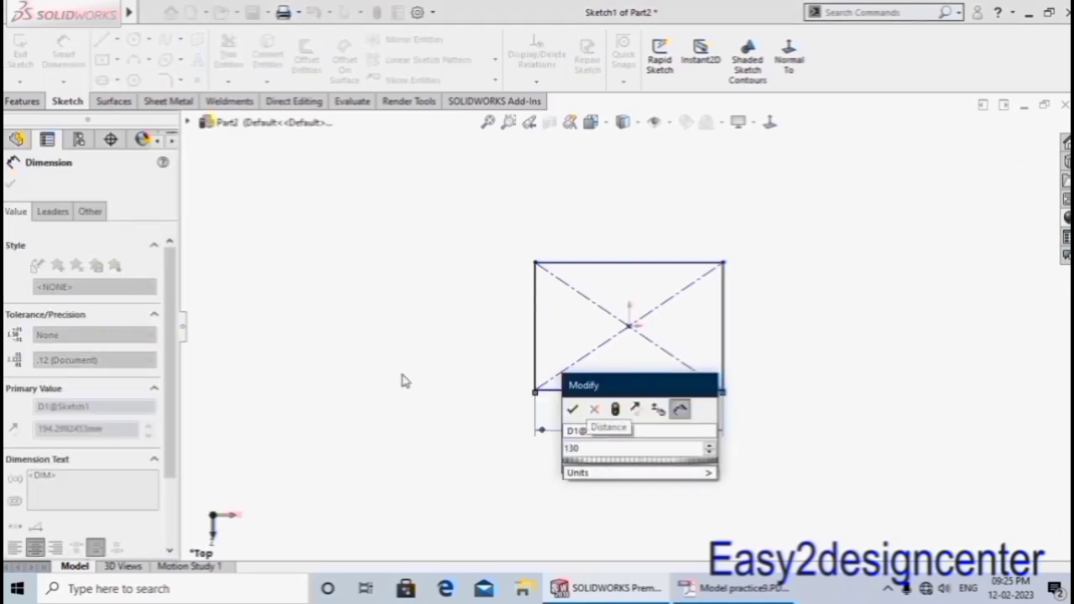
{"action": "key", "text": "Return"}
{"action": "left_click", "coordinate": [398, 373]}
{"action": "left_click", "coordinate": [537, 345]}
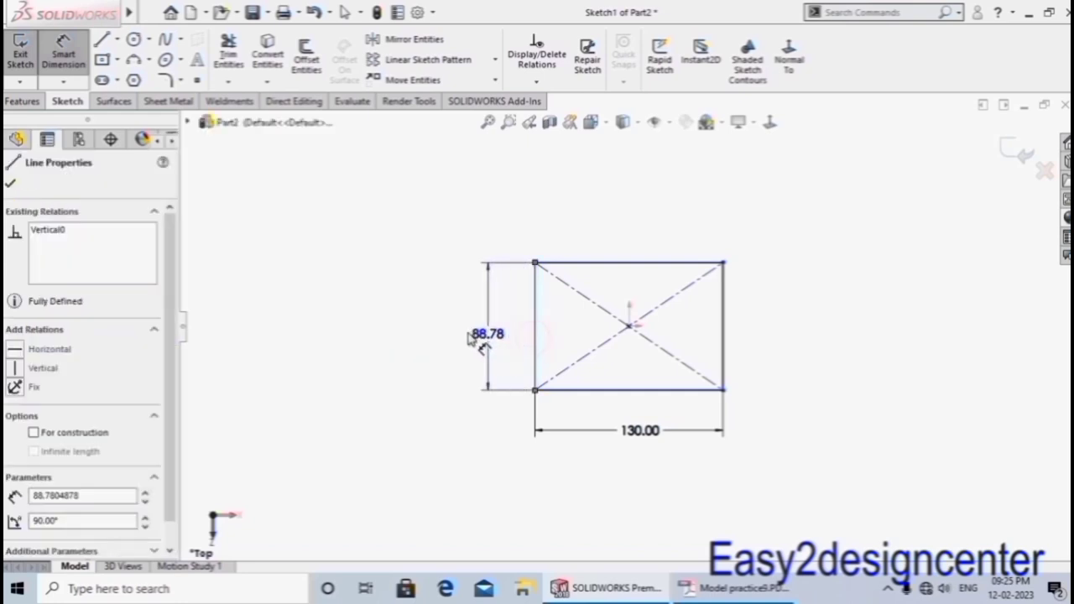
{"action": "left_click", "coordinate": [432, 333]}
{"action": "type", "text": "80"}
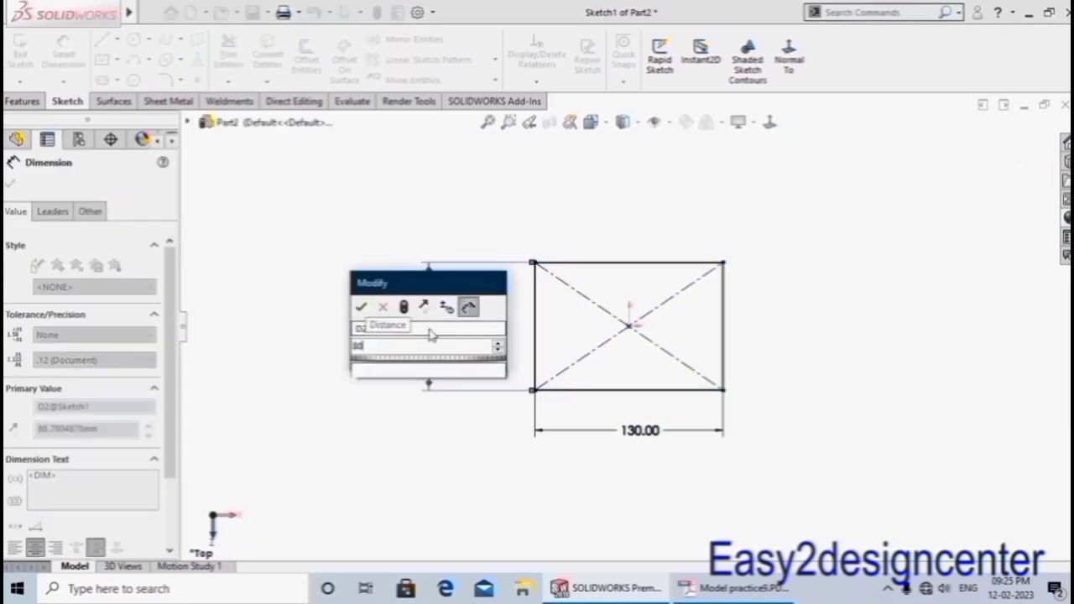
{"action": "key", "text": "Return"}
{"action": "left_click", "coordinate": [378, 386]}
{"action": "scroll", "coordinate": [667, 431], "scroll_direction": "down", "scroll_amount": 3}
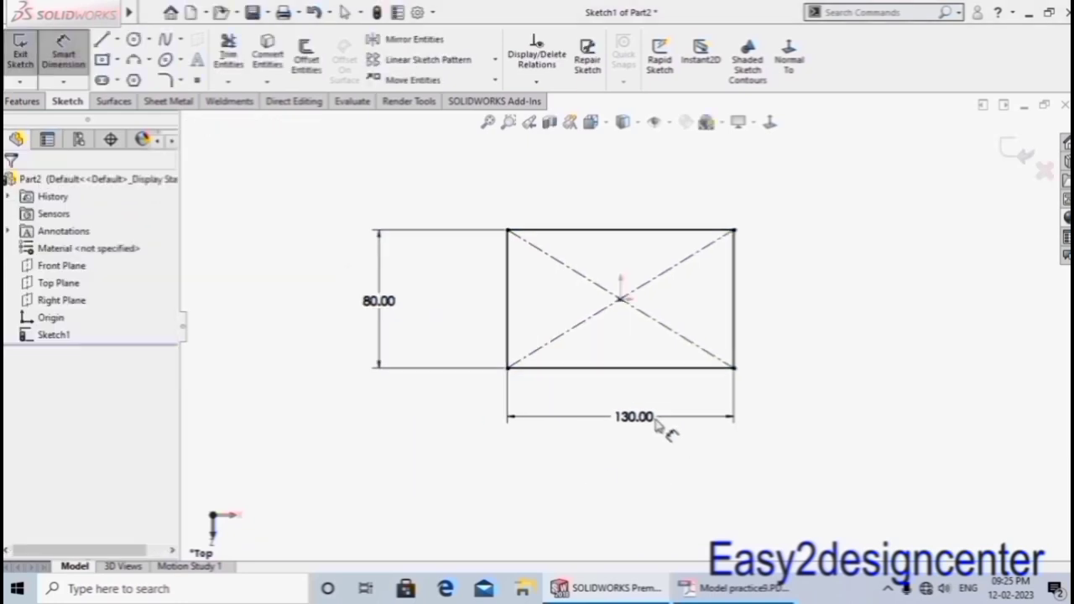
{"action": "key", "text": "Escape"}
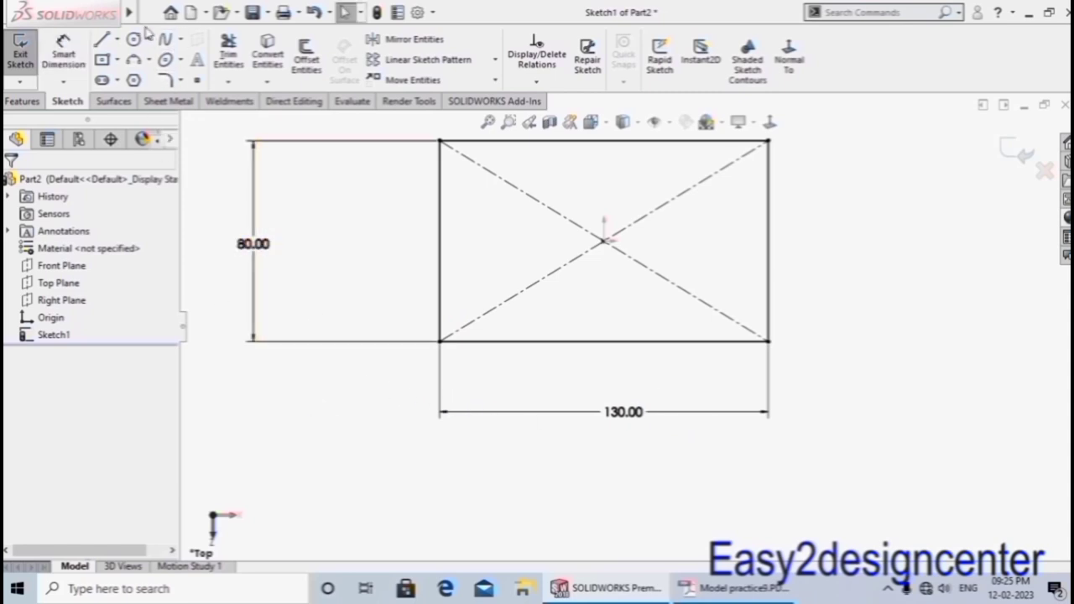
{"action": "left_click", "coordinate": [133, 39]}
{"action": "scroll", "coordinate": [521, 290], "scroll_direction": "down", "scroll_amount": 3}
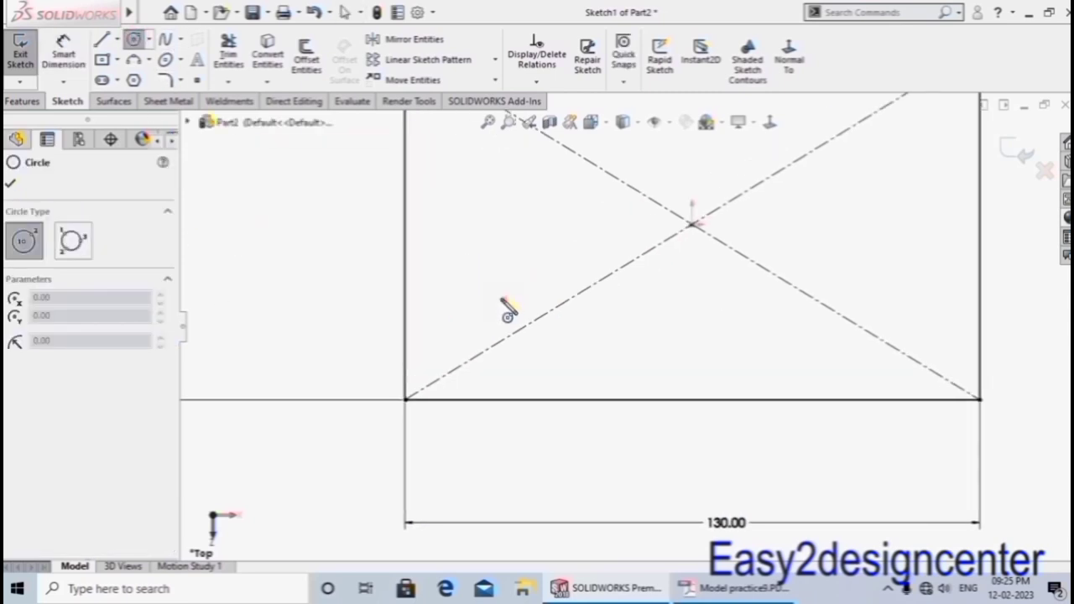
Draw a circle near the lower-left corner and dimension it Ø18.
{"action": "left_click", "coordinate": [502, 299]}
{"action": "left_click", "coordinate": [504, 265]}
{"action": "key", "text": "Escape"}
{"action": "scroll", "coordinate": [535, 285], "scroll_direction": "up", "scroll_amount": 3}
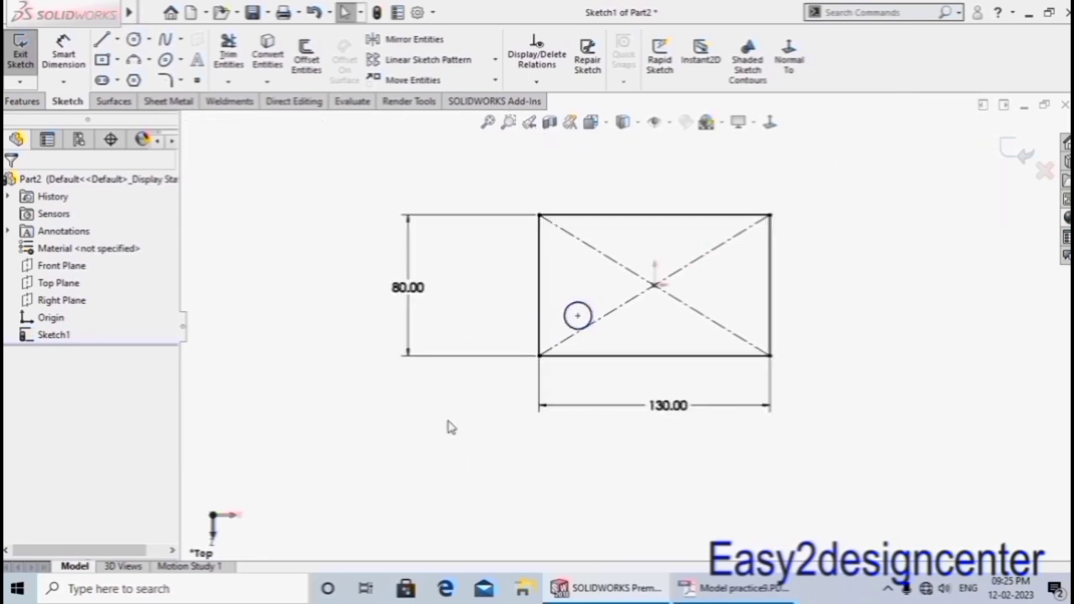
{"action": "key", "text": "d"}
{"action": "left_click", "coordinate": [587, 310]}
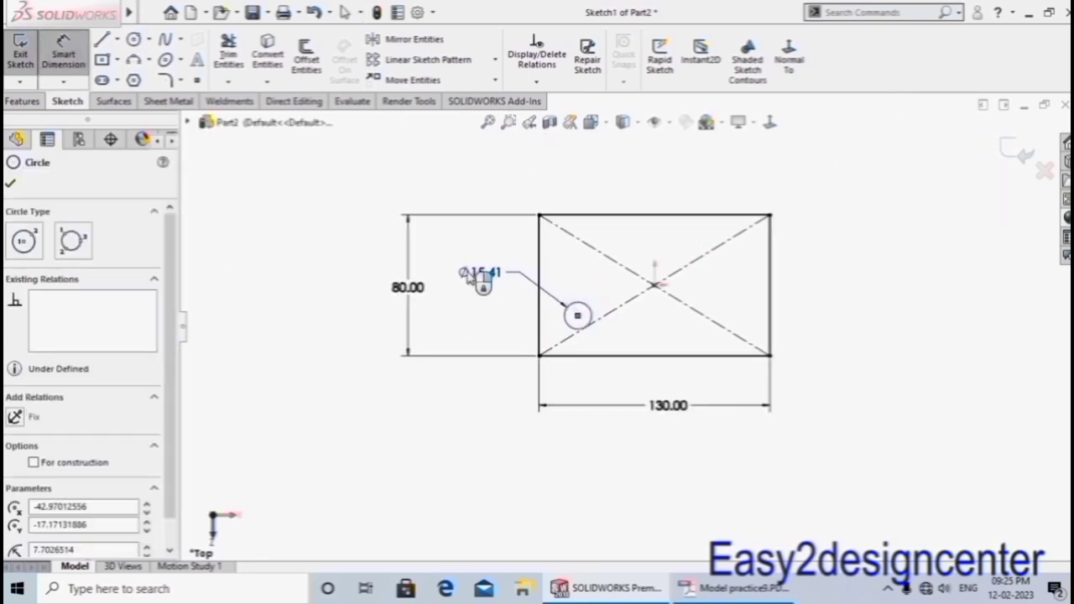
{"action": "left_click", "coordinate": [474, 281]}
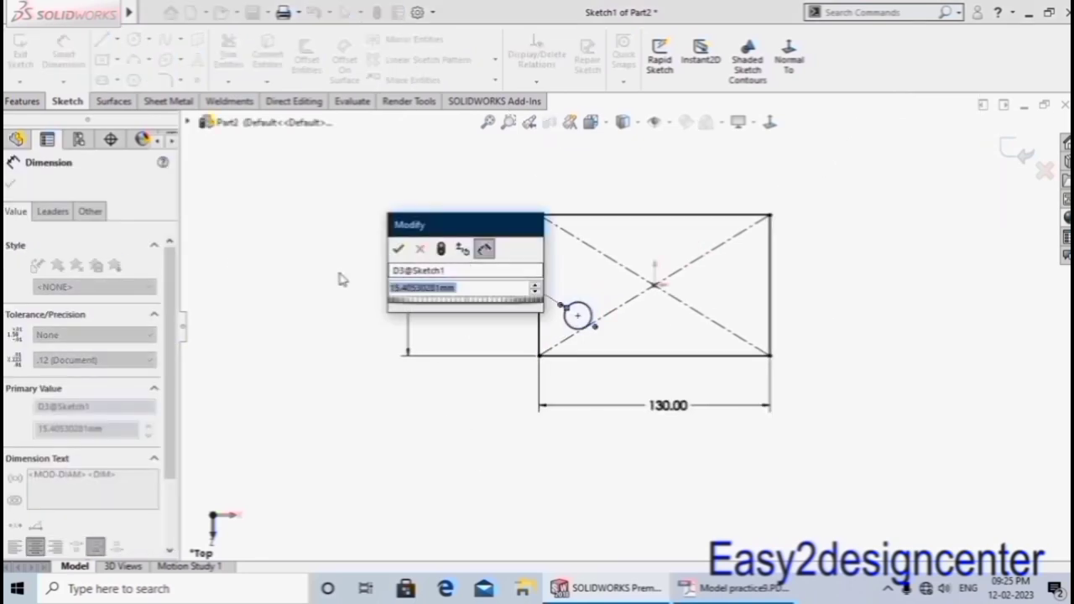
{"action": "type", "text": "18"}
{"action": "key", "text": "Return"}
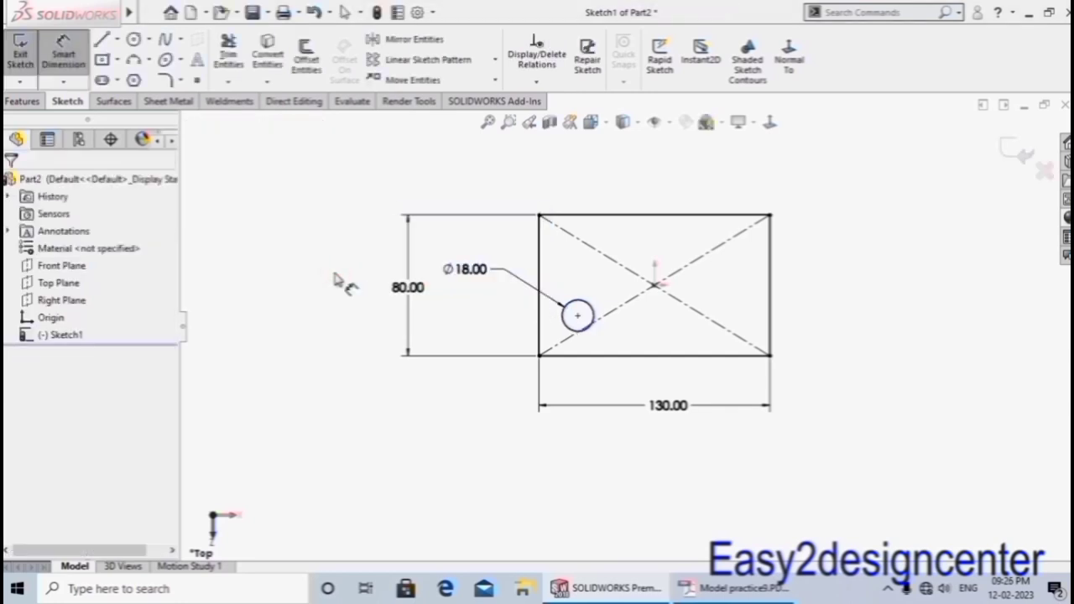
Locate the circle's centre 20 from the left edge and 20 above the bottom edge.
{"action": "left_click", "coordinate": [552, 334]}
{"action": "left_click", "coordinate": [578, 316]}
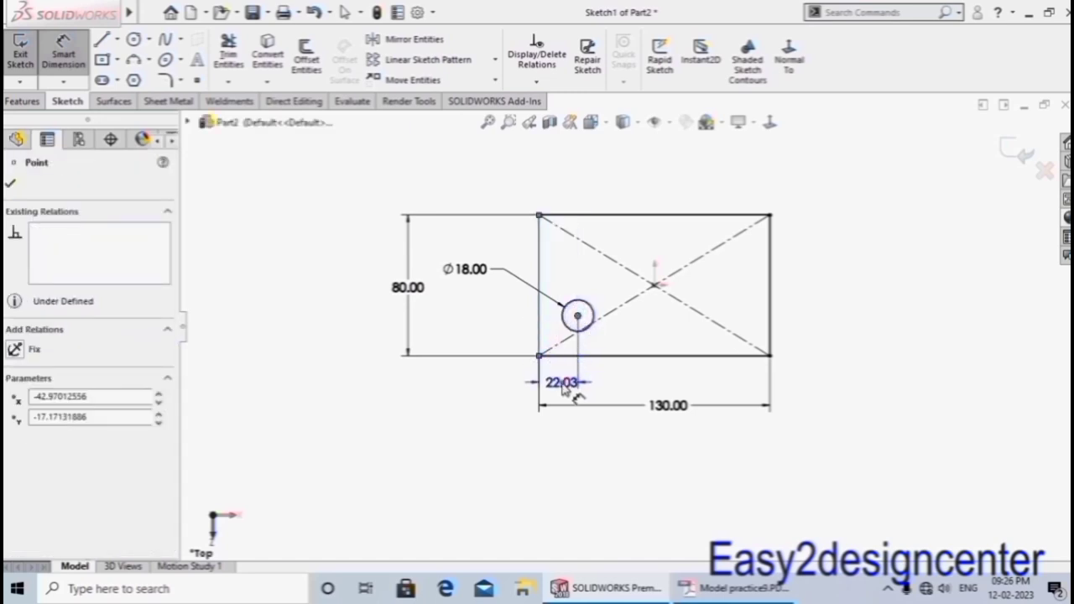
{"action": "left_click", "coordinate": [564, 384]}
{"action": "type", "text": "20"}
{"action": "key", "text": "Return"}
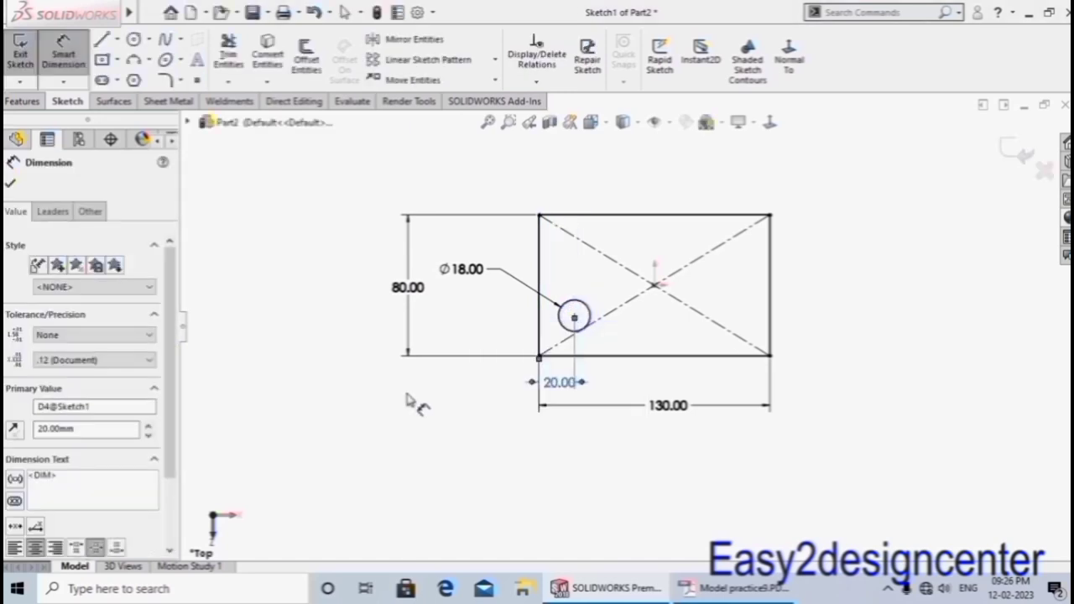
{"action": "left_click", "coordinate": [407, 394]}
{"action": "left_click", "coordinate": [574, 315]}
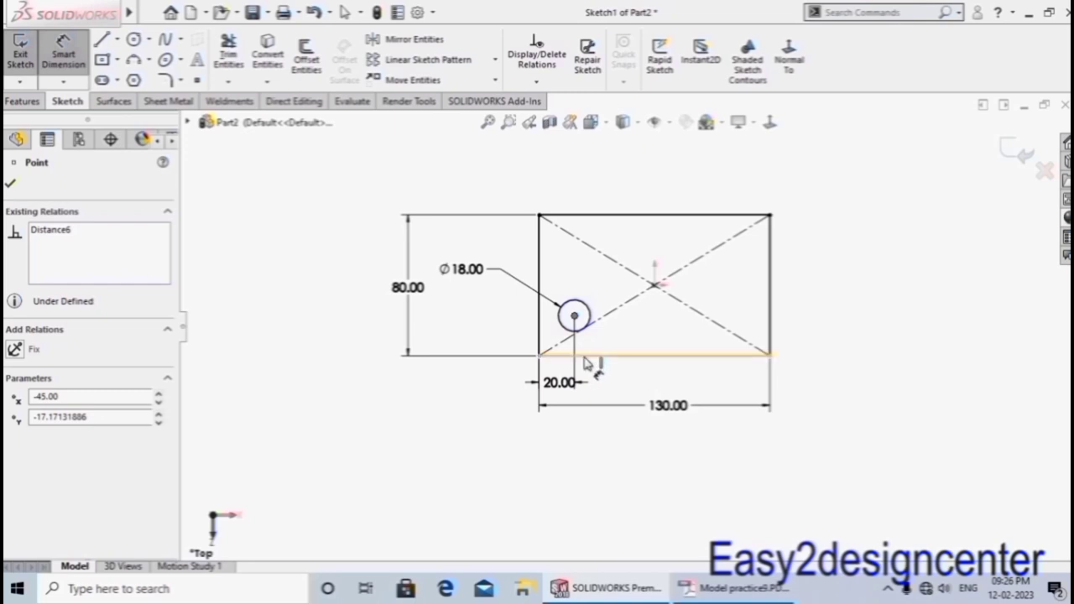
{"action": "left_click", "coordinate": [587, 355]}
{"action": "left_click", "coordinate": [474, 338]}
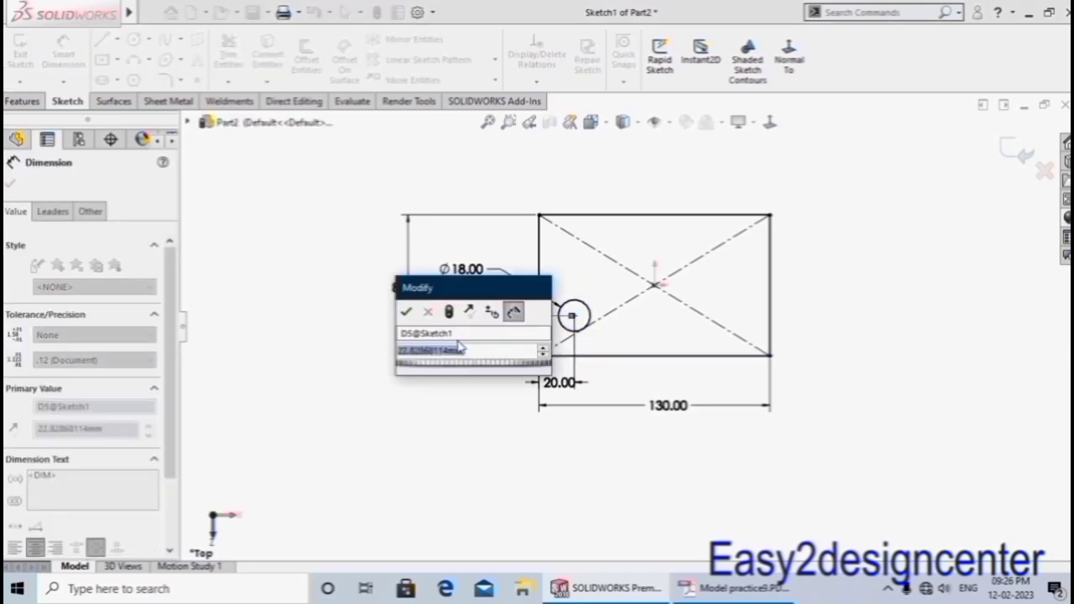
{"action": "type", "text": "20"}
{"action": "key", "text": "Return"}
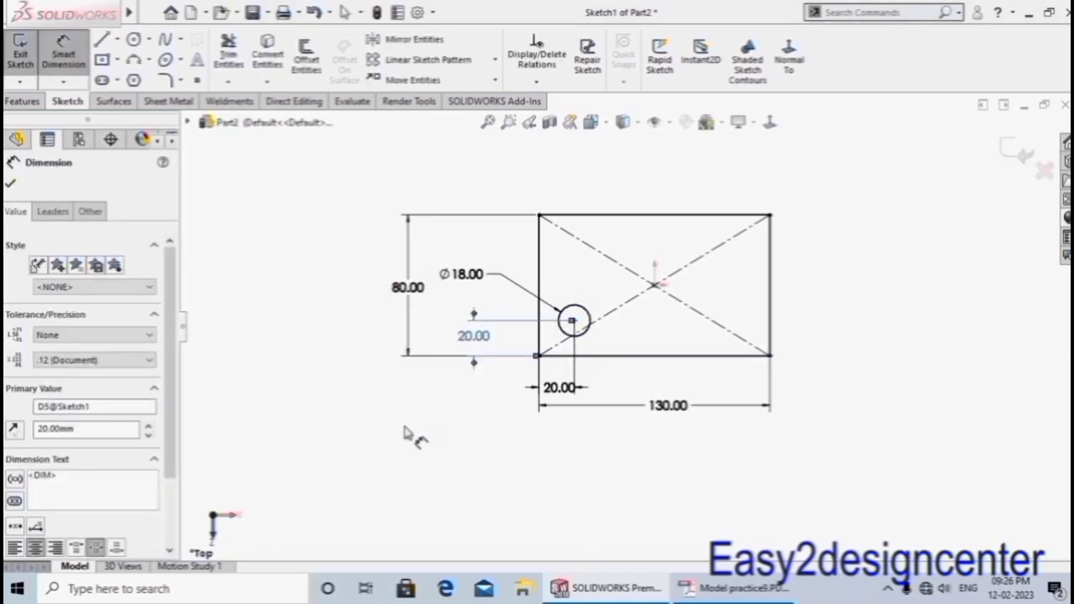
{"action": "left_click", "coordinate": [412, 434]}
{"action": "left_click", "coordinate": [116, 40]}
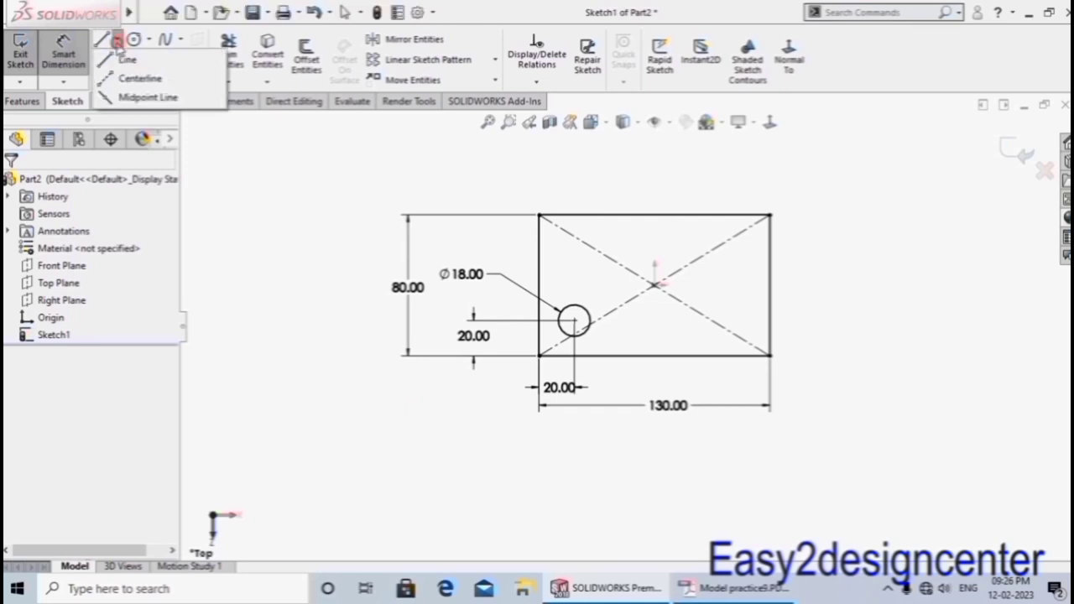
Draw a vertical centreline up from the rectangle's centre.
{"action": "left_click", "coordinate": [134, 79]}
{"action": "left_click", "coordinate": [654, 285]}
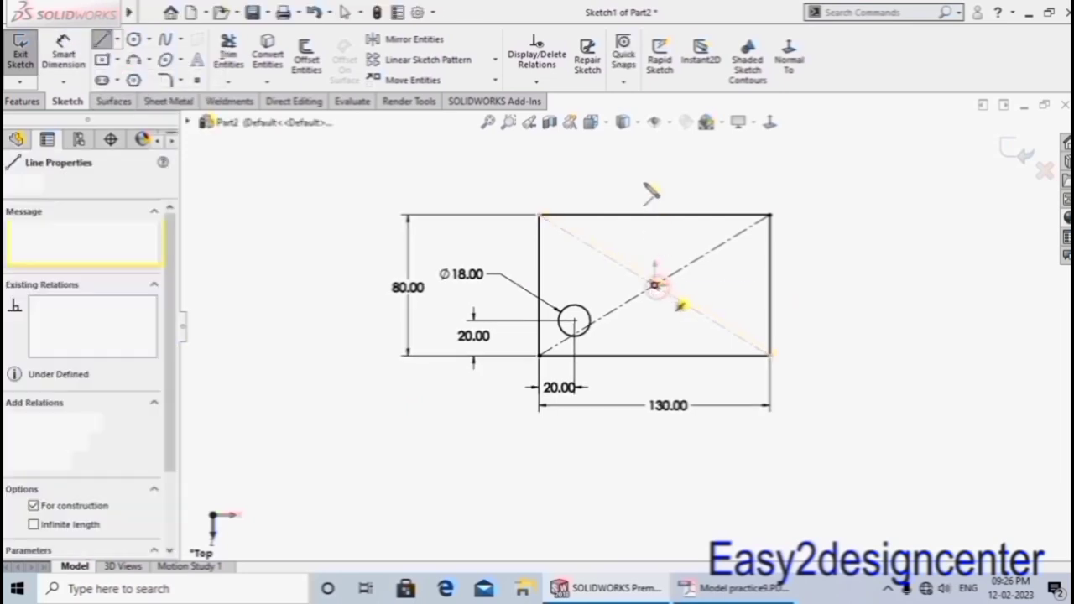
{"action": "left_click", "coordinate": [654, 168]}
{"action": "key", "text": "Escape"}
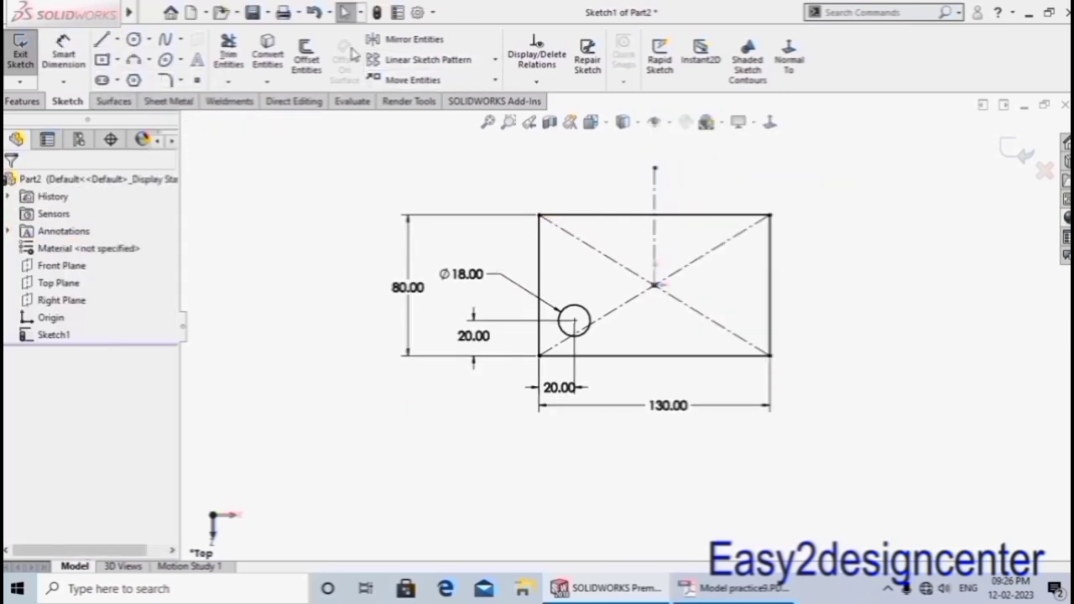
Mirror the Ø18 circle about the vertical centreline.
{"action": "left_click", "coordinate": [416, 40]}
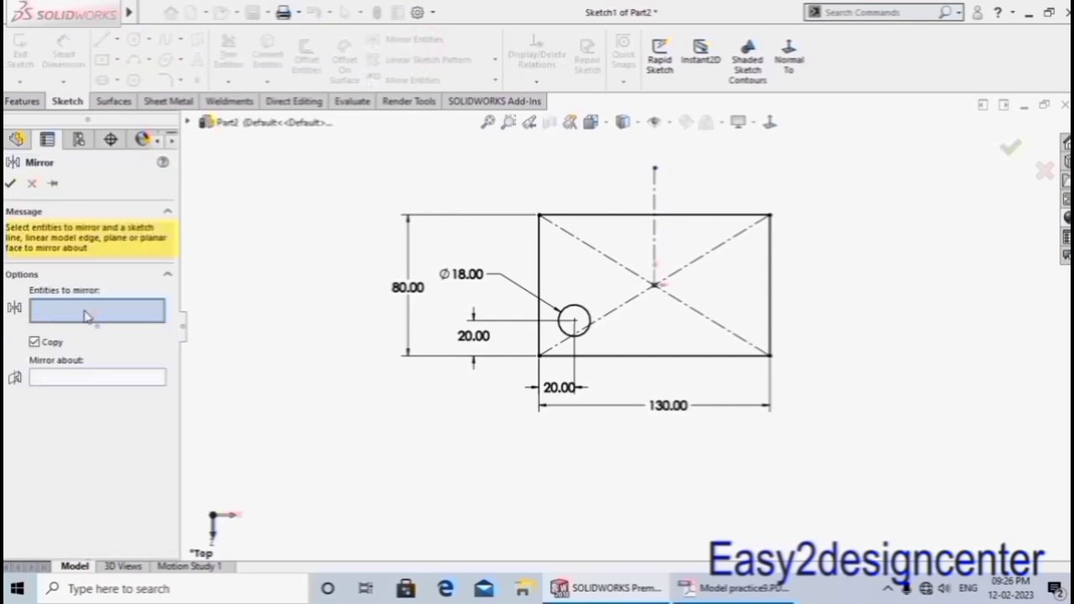
{"action": "left_click", "coordinate": [590, 323]}
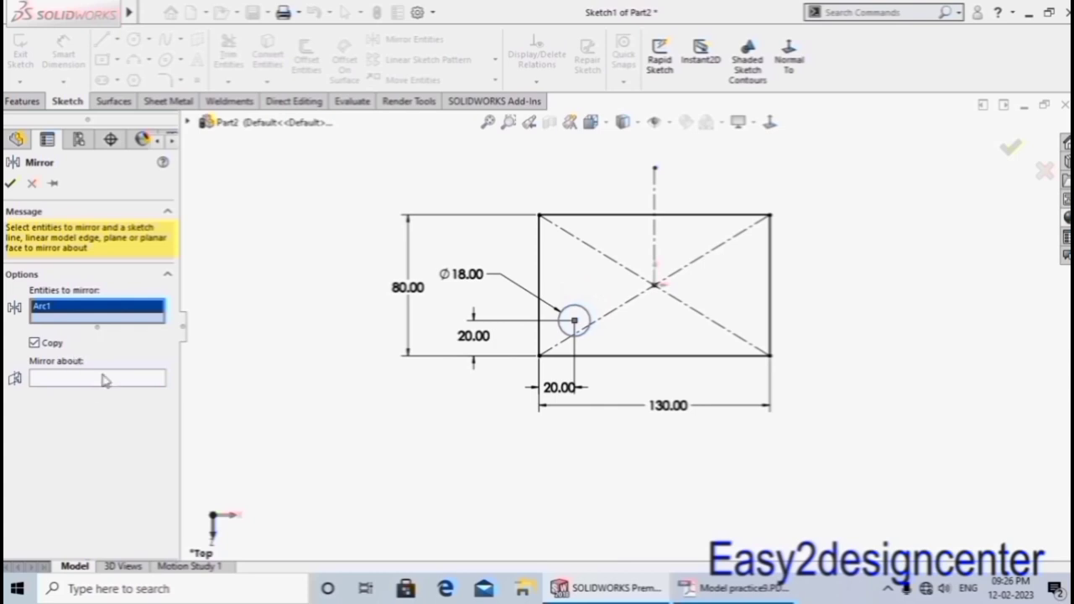
{"action": "left_click", "coordinate": [98, 379]}
{"action": "left_click", "coordinate": [656, 252]}
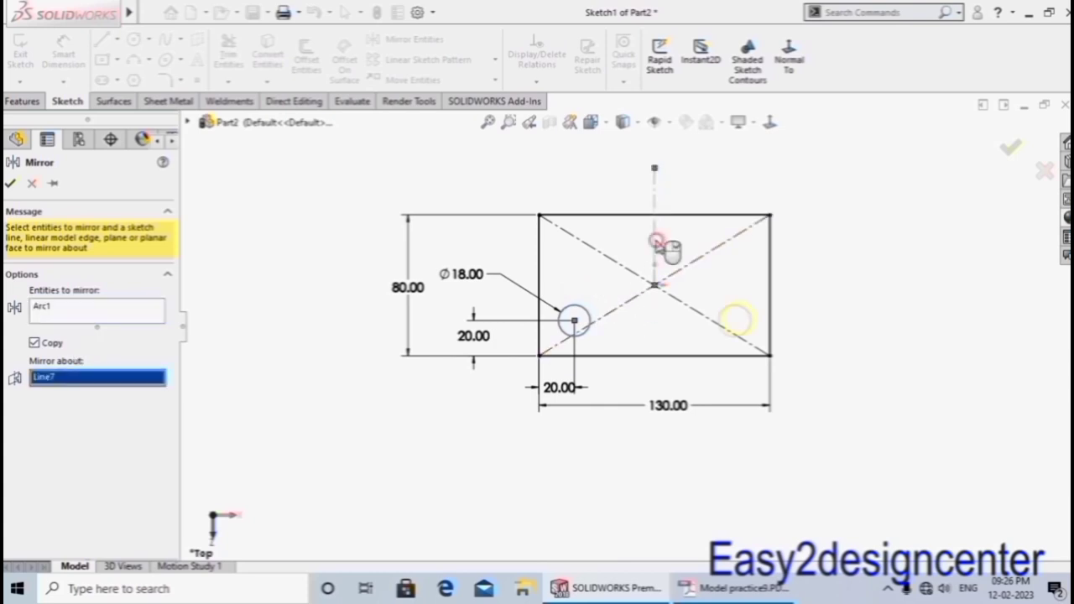
{"action": "left_click", "coordinate": [10, 183]}
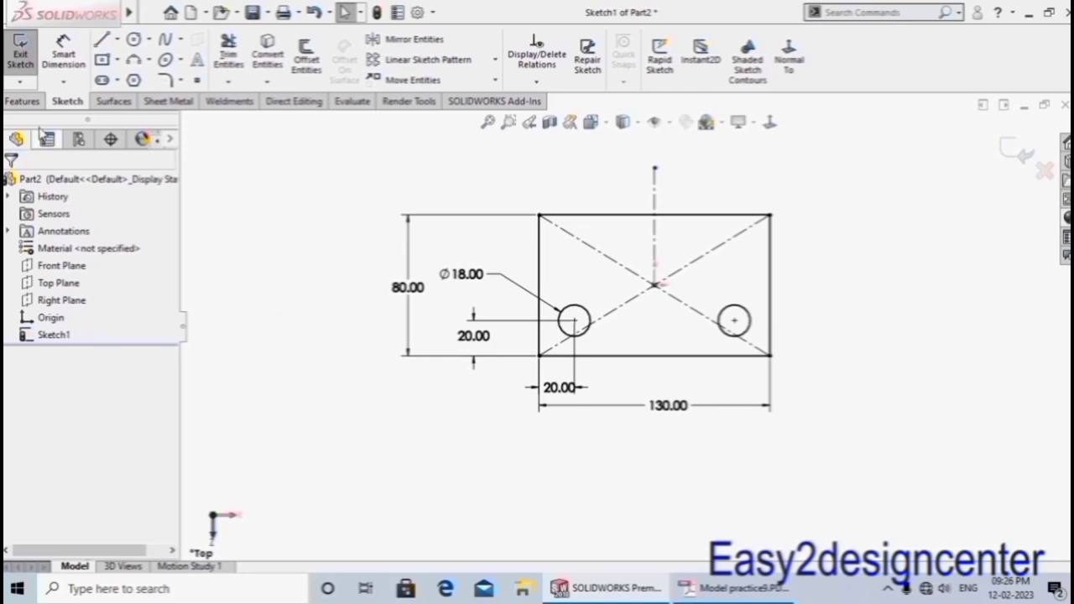
{"action": "left_click", "coordinate": [22, 101]}
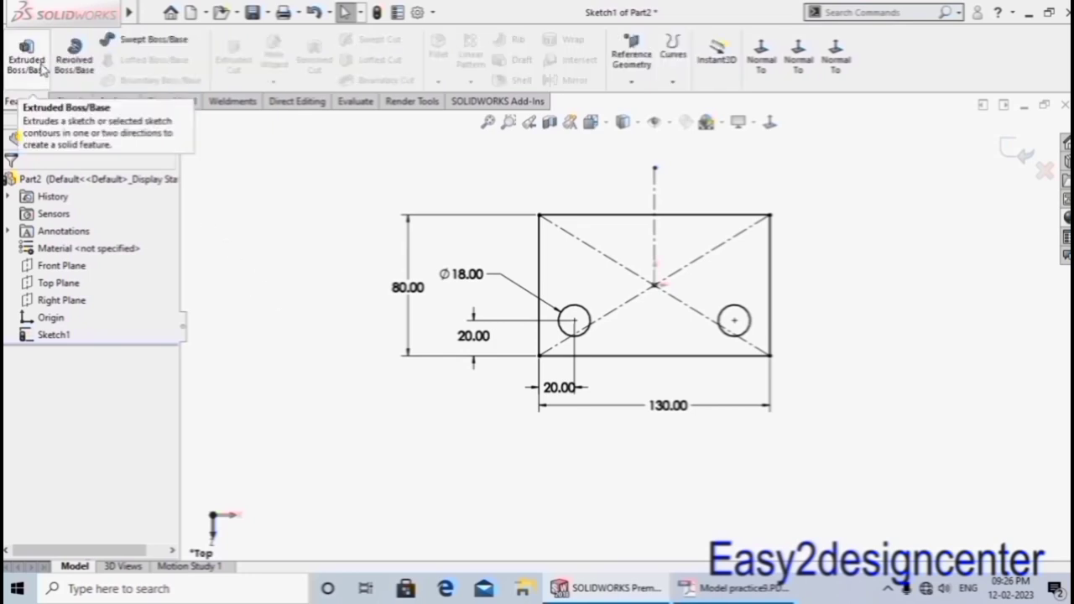
Extrude the sketch 15 mm into the plate, set trimetric view, and bring up the PDF drawing.
{"action": "left_click", "coordinate": [40, 67]}
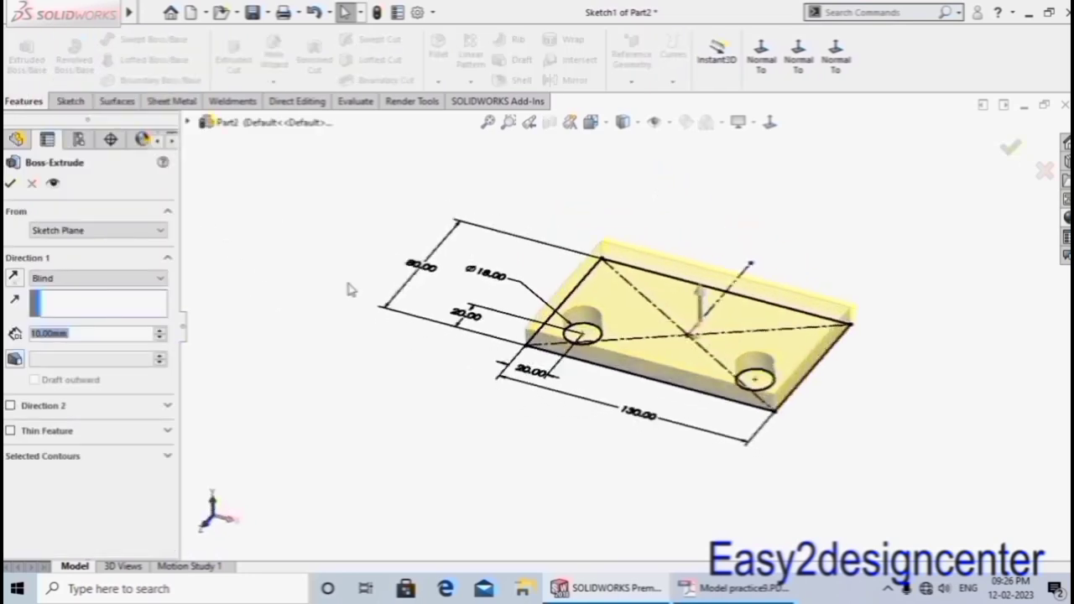
{"action": "type", "text": "1"}
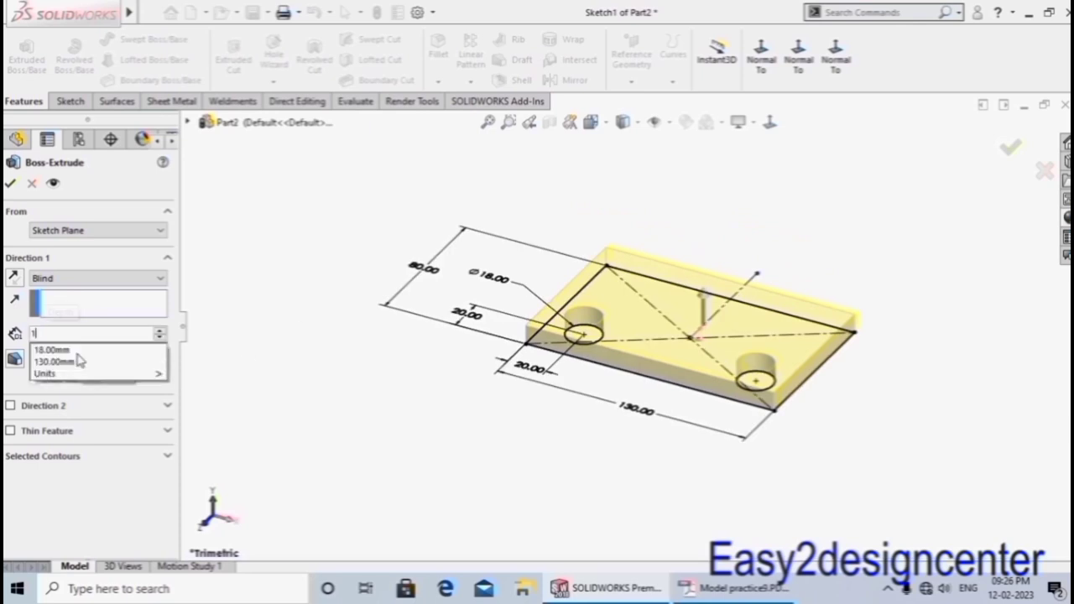
{"action": "type", "text": "5"}
{"action": "key", "text": "Return"}
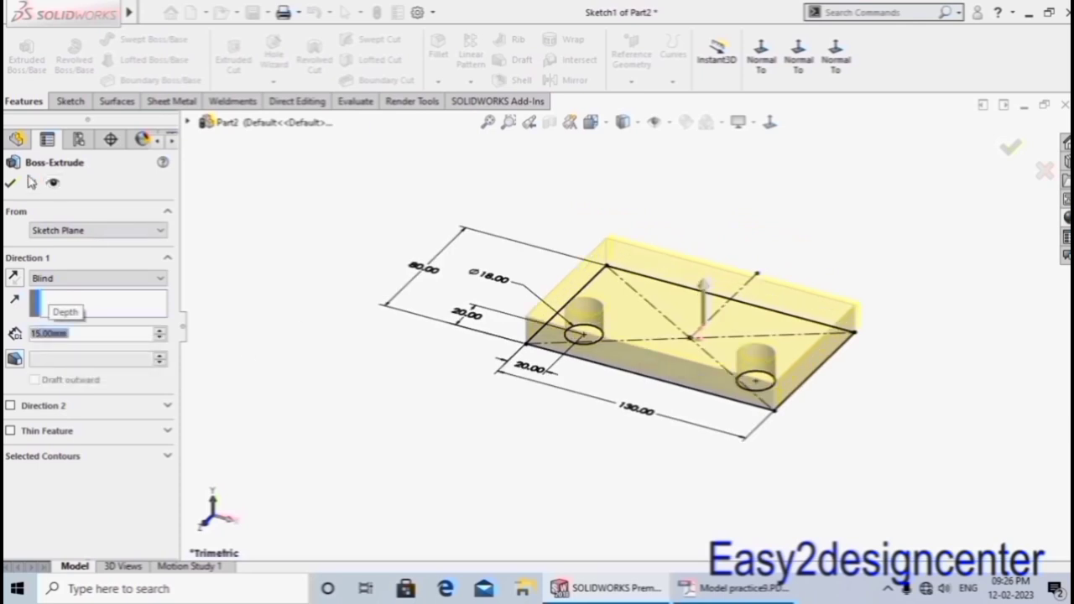
{"action": "left_click", "coordinate": [10, 183]}
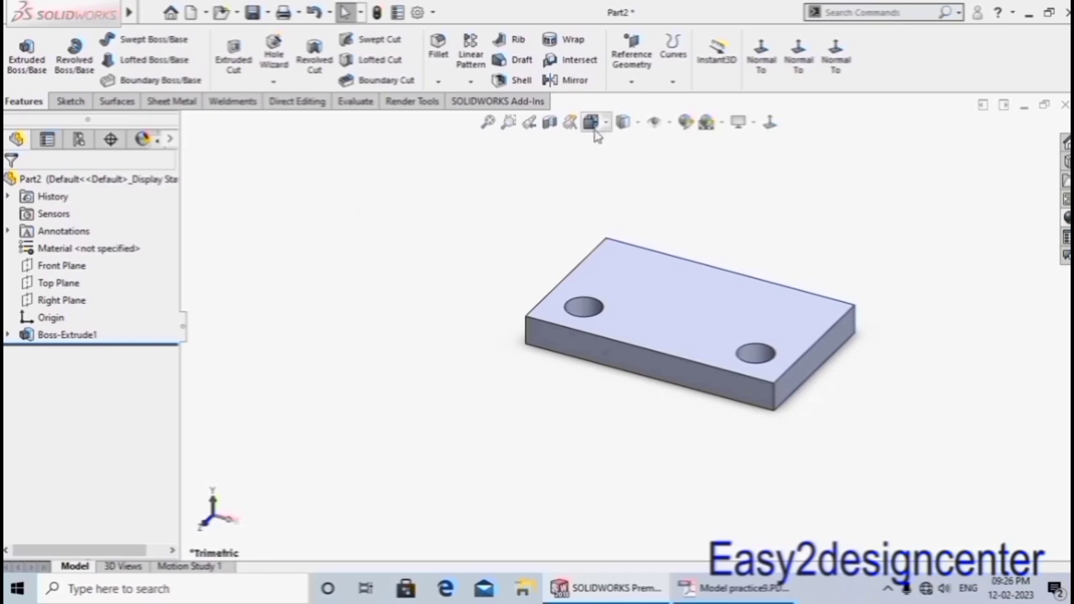
{"action": "left_click", "coordinate": [604, 123]}
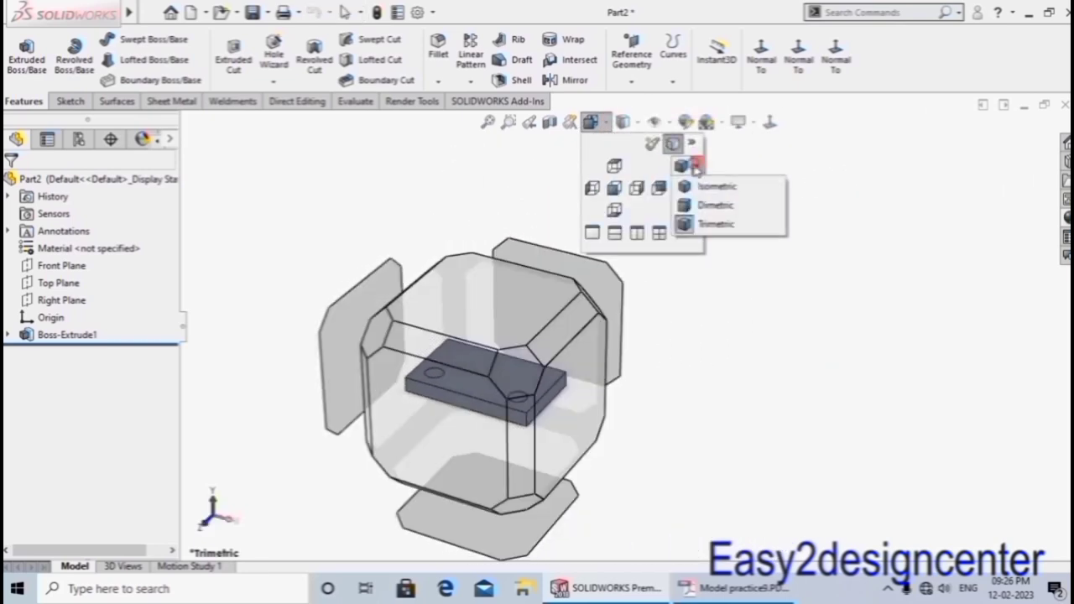
{"action": "left_click", "coordinate": [715, 224]}
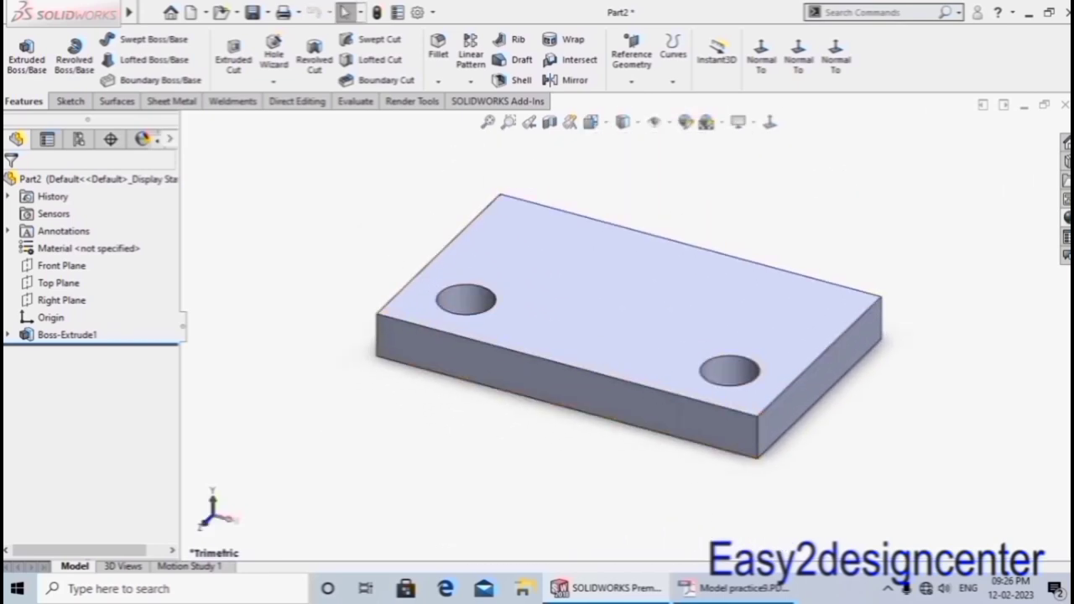
{"action": "left_click", "coordinate": [734, 588]}
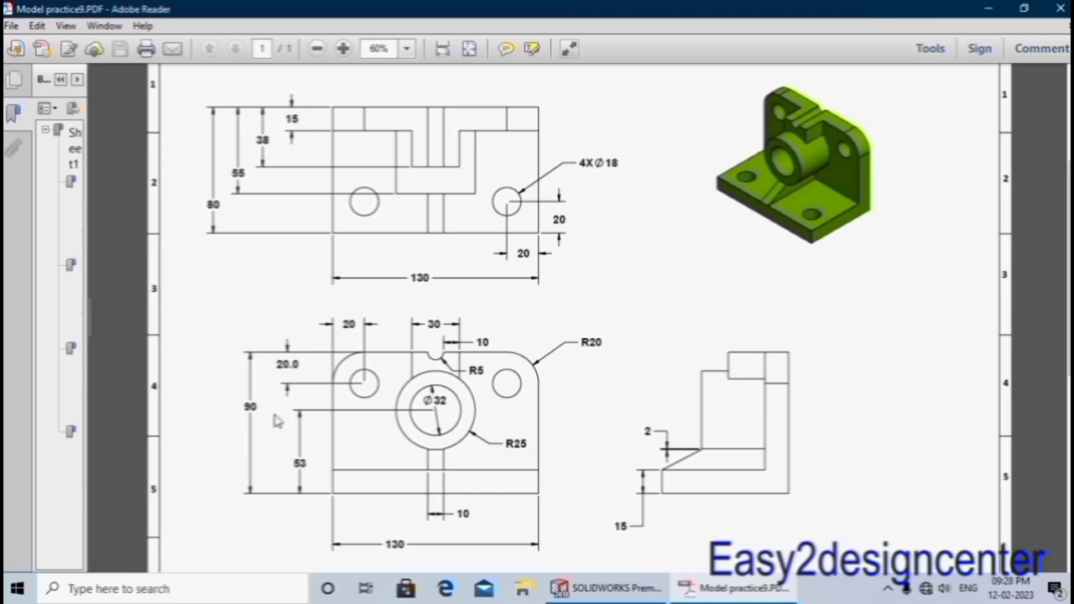
{"action": "left_click", "coordinate": [276, 420]}
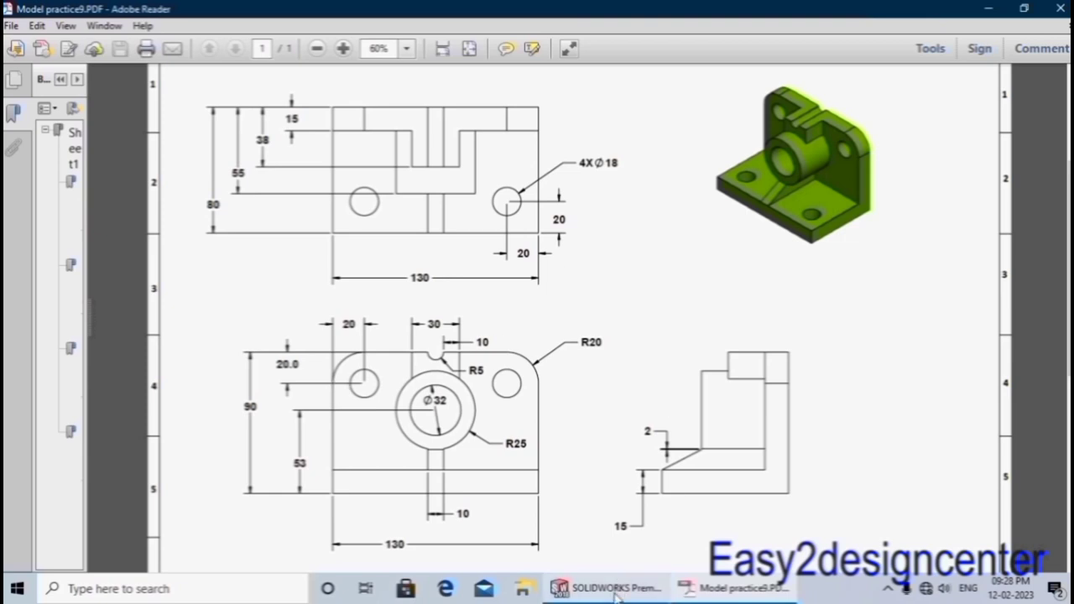
Start a new sketch on the plate's end face, viewed normal to it.
{"action": "left_click", "coordinate": [619, 589]}
{"action": "mouse_move", "coordinate": [620, 504]}
{"action": "middle_mouse_down"}
{"action": "mouse_move", "coordinate": [537, 542]}
{"action": "mouse_move", "coordinate": [742, 333]}
{"action": "middle_mouse_up"}
{"action": "left_click", "coordinate": [742, 334]}
{"action": "left_click", "coordinate": [812, 274]}
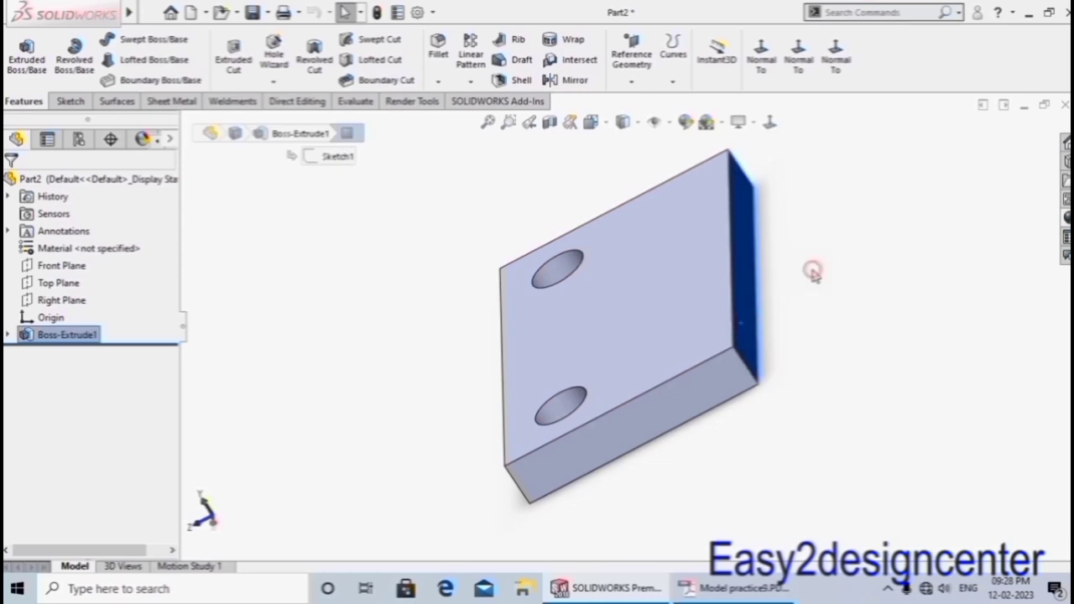
{"action": "left_click", "coordinate": [770, 123]}
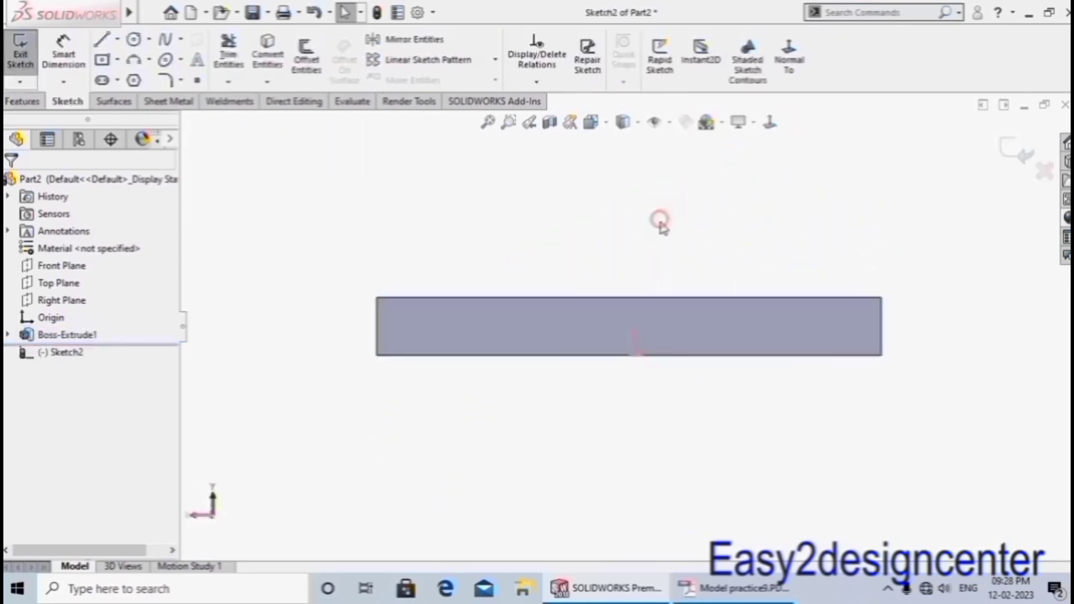
Draw a corner rectangle from the plate's corner for the upright.
{"action": "left_click", "coordinate": [118, 60]}
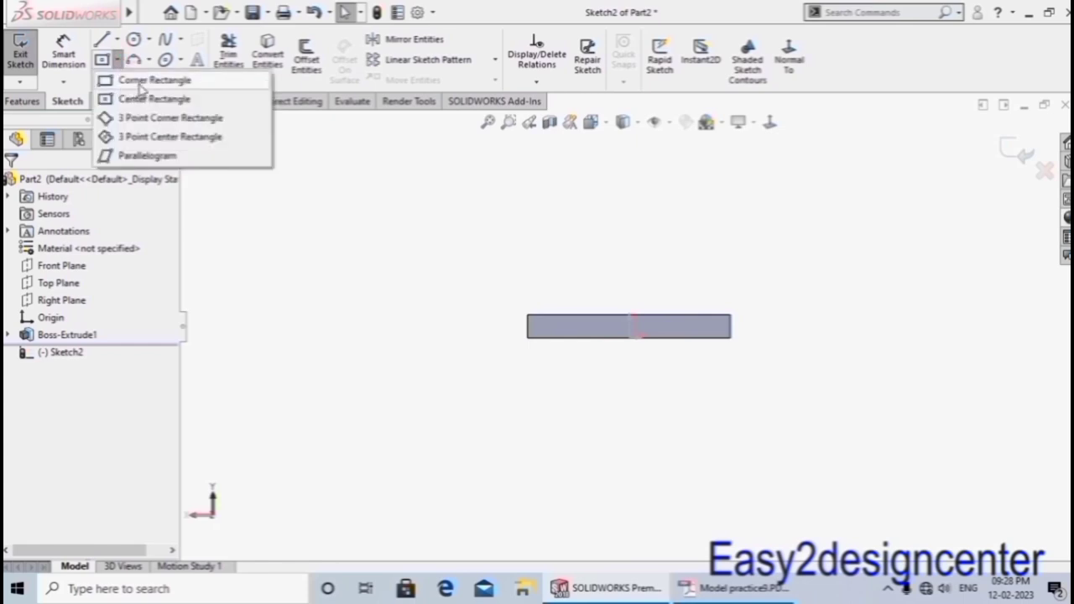
{"action": "left_click", "coordinate": [141, 81]}
{"action": "left_click", "coordinate": [528, 338]}
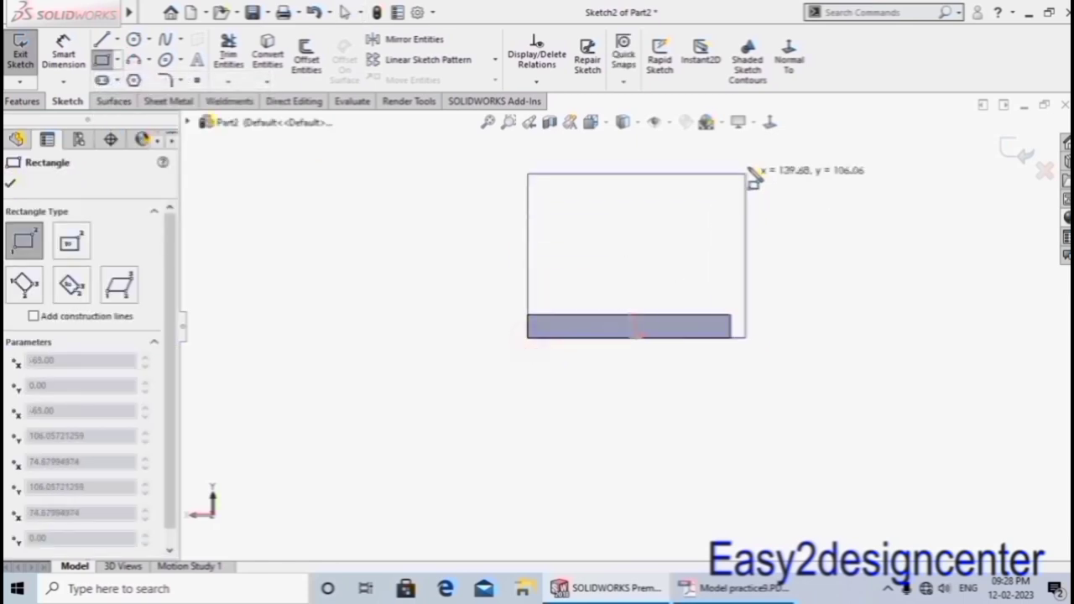
{"action": "left_click", "coordinate": [751, 156]}
{"action": "right_click", "coordinate": [750, 156]}
{"action": "left_click", "coordinate": [776, 167]}
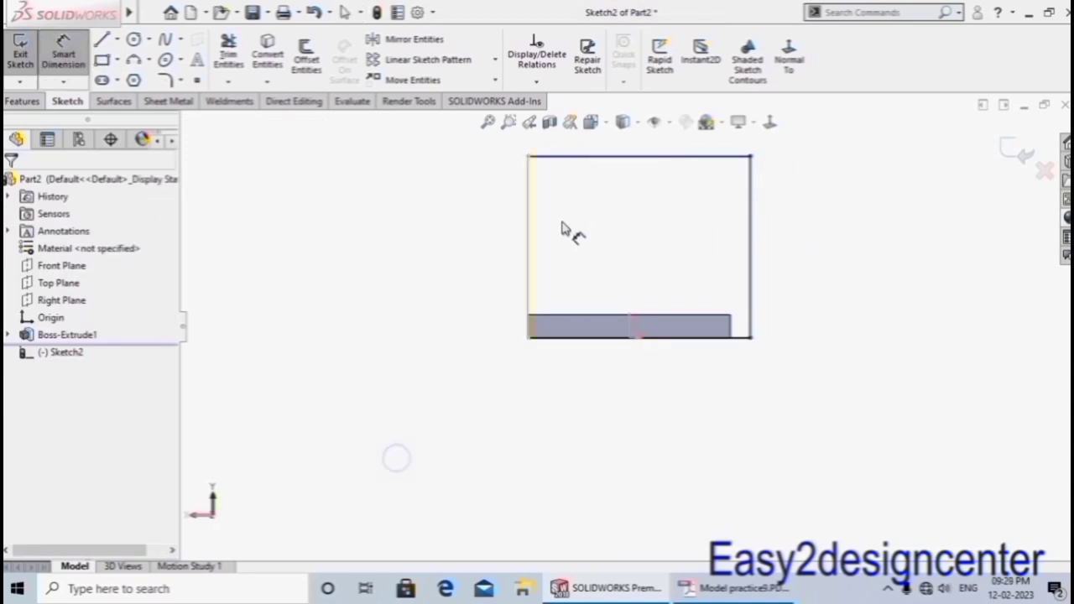
Dimension the rectangle's left edge 90 mm tall.
{"action": "right_click_drag", "start_coordinate": [402, 461], "coordinate": [403, 394]}
{"action": "left_click", "coordinate": [525, 263]}
{"action": "left_click", "coordinate": [377, 258]}
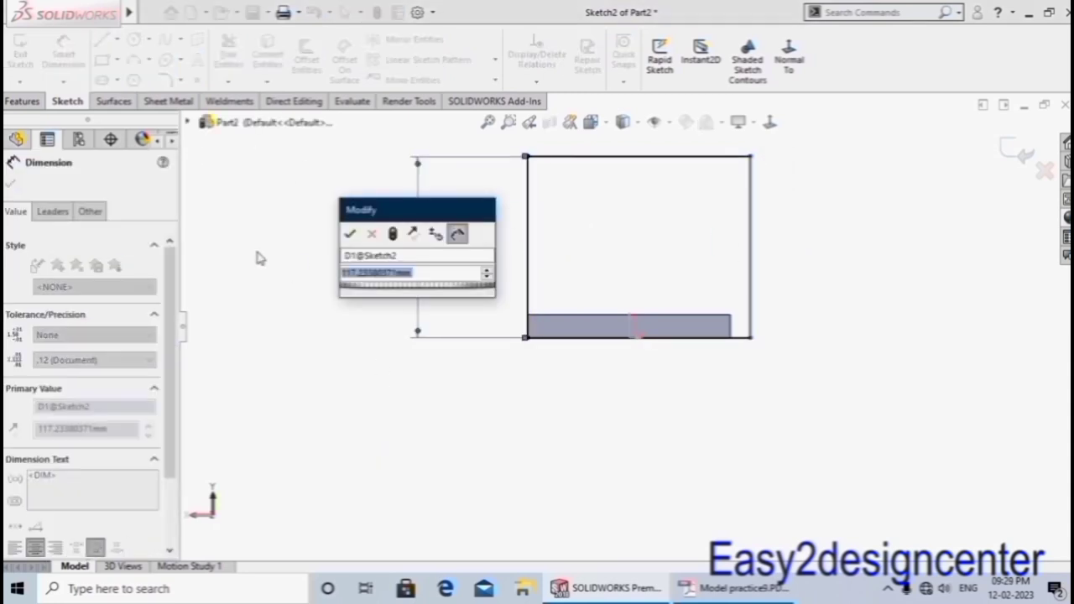
{"action": "type", "text": "90"}
{"action": "key", "text": "Return"}
{"action": "left_click", "coordinate": [324, 383]}
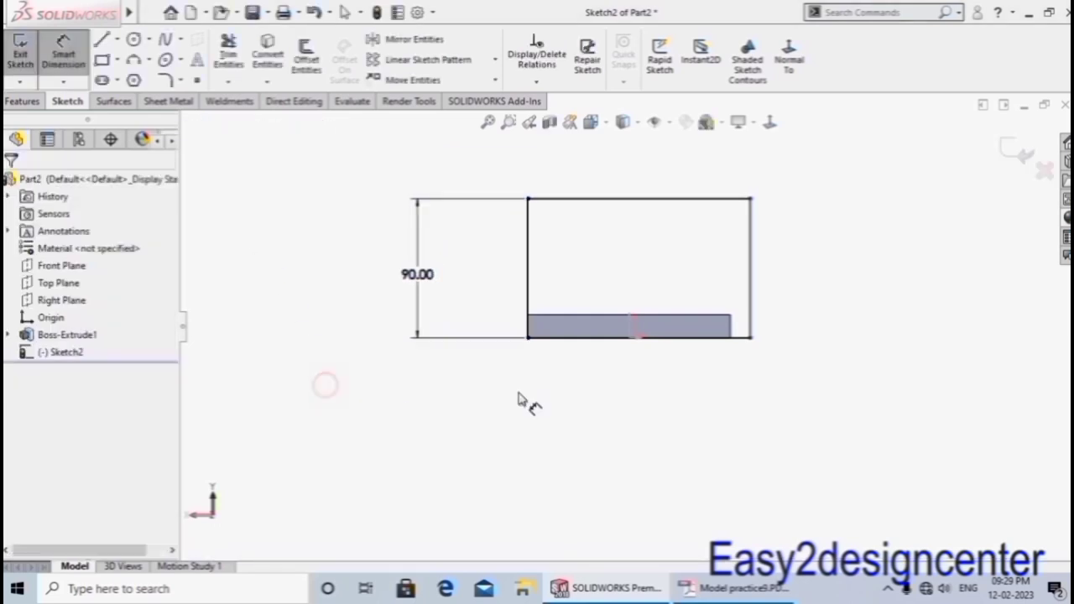
{"action": "scroll", "coordinate": [652, 355], "scroll_direction": "up", "scroll_amount": 3}
{"action": "key", "text": "Escape"}
{"action": "scroll", "coordinate": [642, 336], "scroll_direction": "down", "scroll_amount": 3}
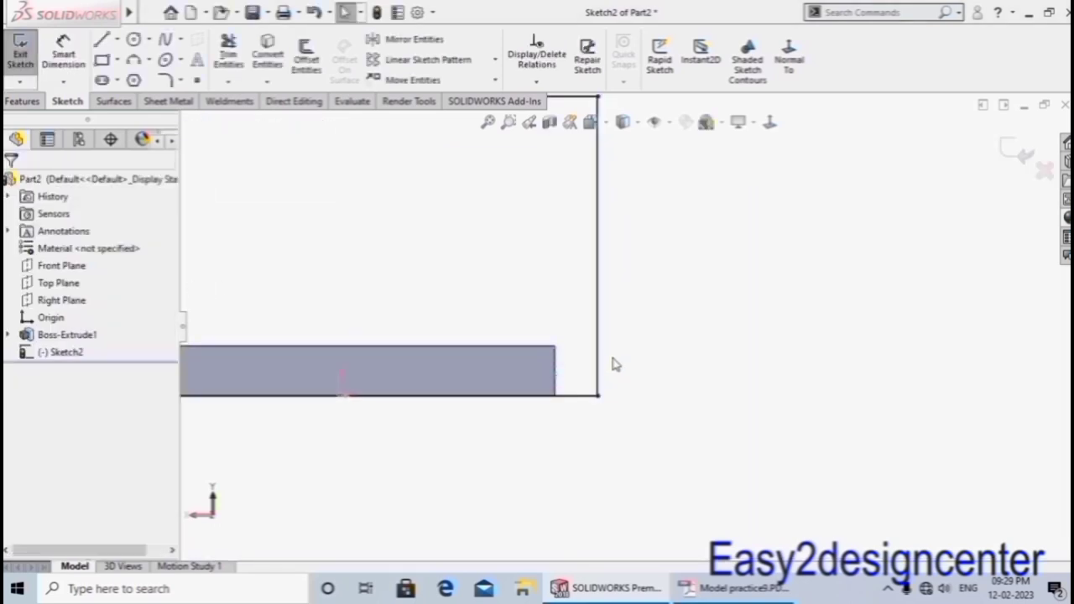
Make the rectangle's edge collinear with the plate's edge.
{"action": "left_click", "coordinate": [599, 379], "text": "ctrl"}
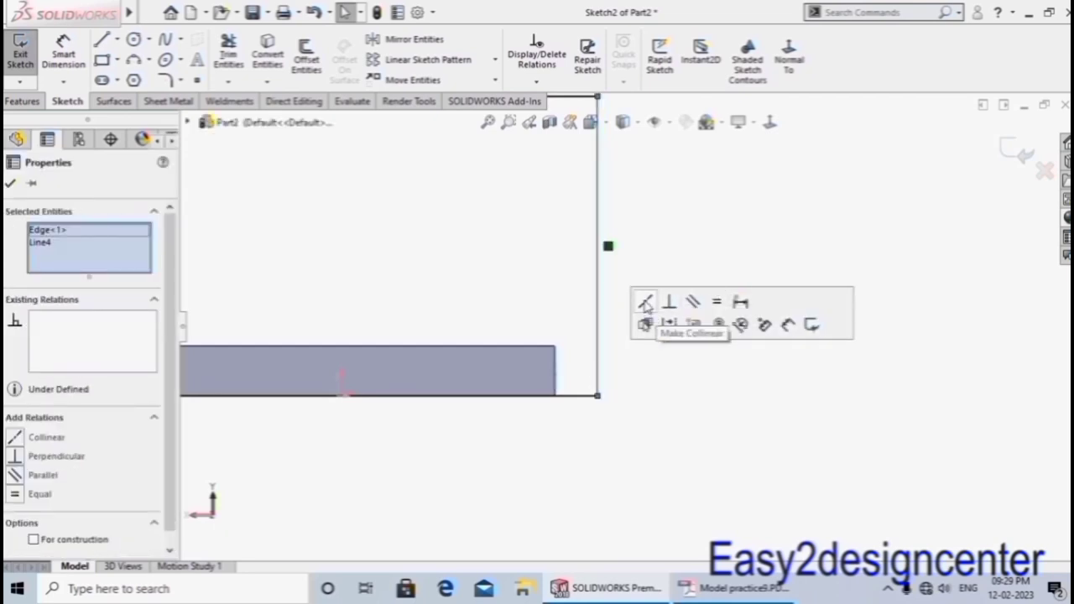
{"action": "left_click", "coordinate": [644, 302]}
{"action": "left_click", "coordinate": [690, 396]}
{"action": "scroll", "coordinate": [629, 462], "scroll_direction": "up", "scroll_amount": 3}
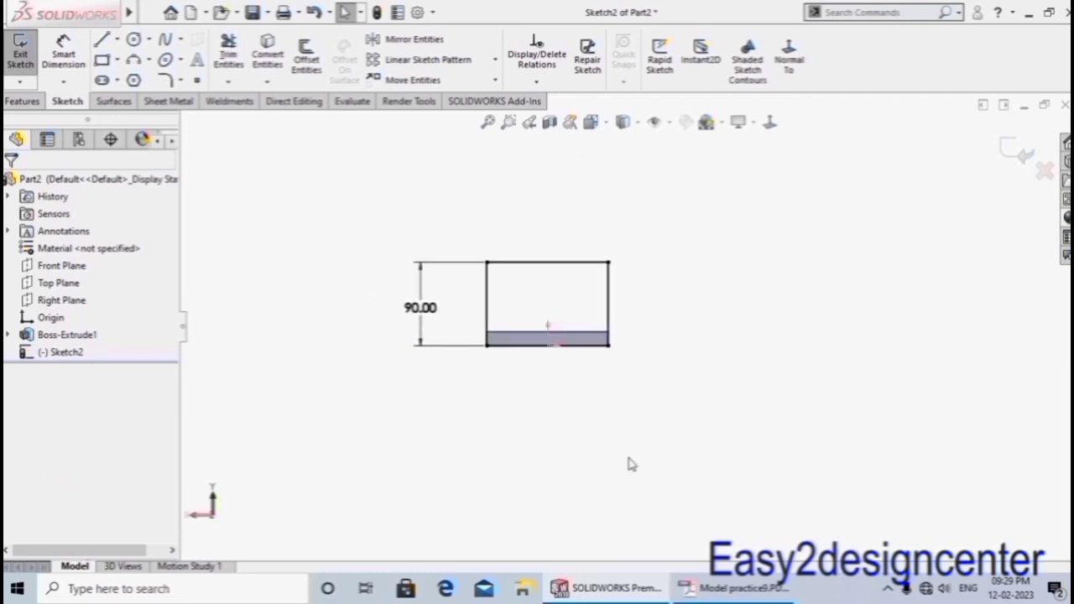
{"action": "scroll", "coordinate": [537, 318], "scroll_direction": "down", "scroll_amount": 3}
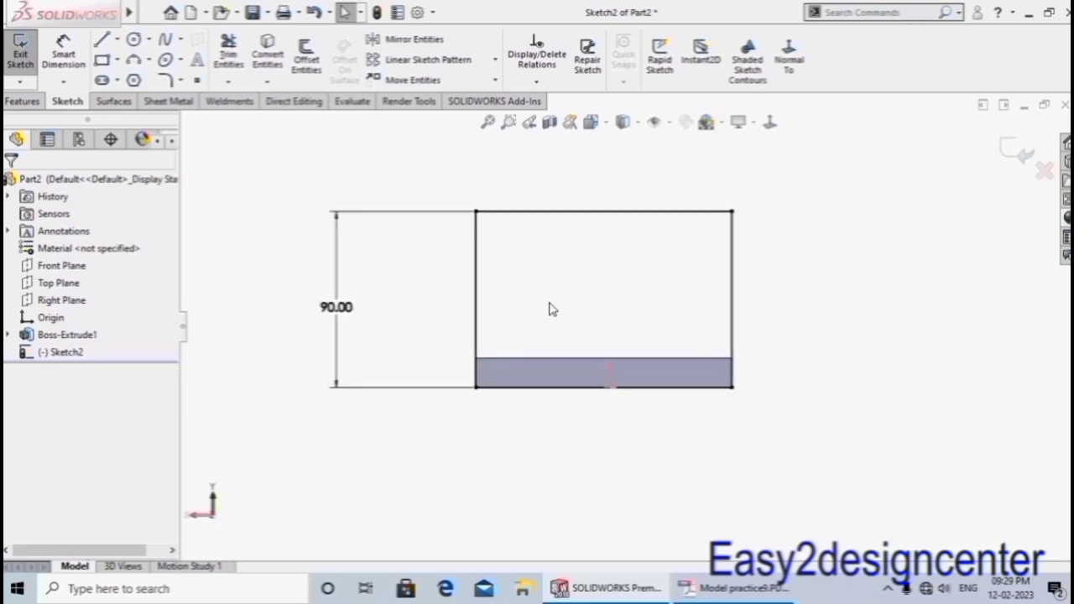
Draw a circle inside the upright near its top-left corner.
{"action": "left_click", "coordinate": [132, 42]}
{"action": "scroll", "coordinate": [546, 283], "scroll_direction": "down", "scroll_amount": 2}
{"action": "scroll", "coordinate": [520, 277], "scroll_direction": "down", "scroll_amount": 2}
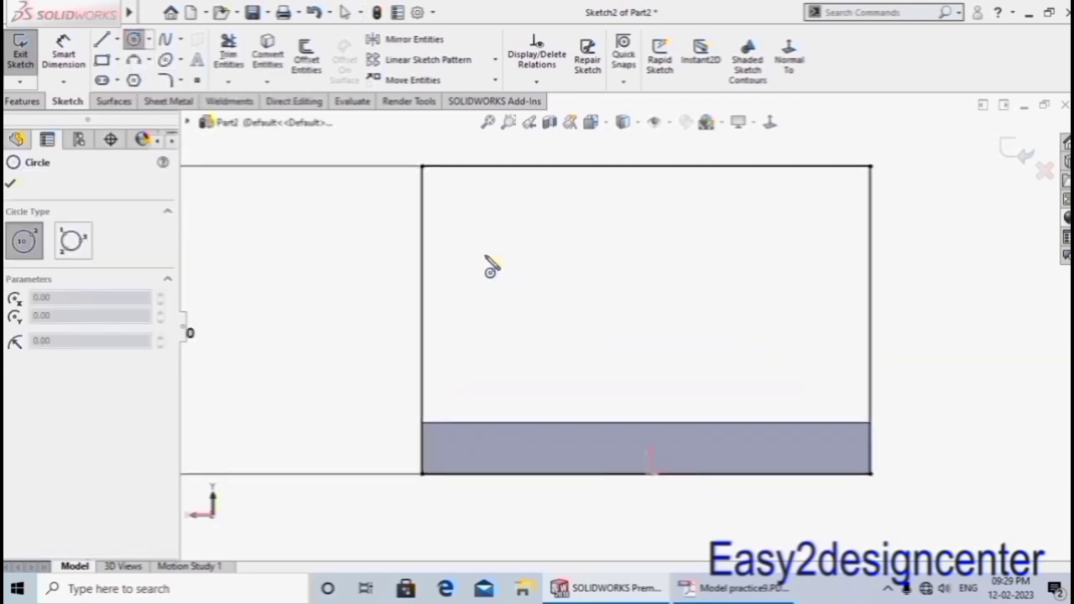
{"action": "left_click", "coordinate": [485, 252]}
{"action": "left_click", "coordinate": [508, 229]}
{"action": "right_click", "coordinate": [515, 232]}
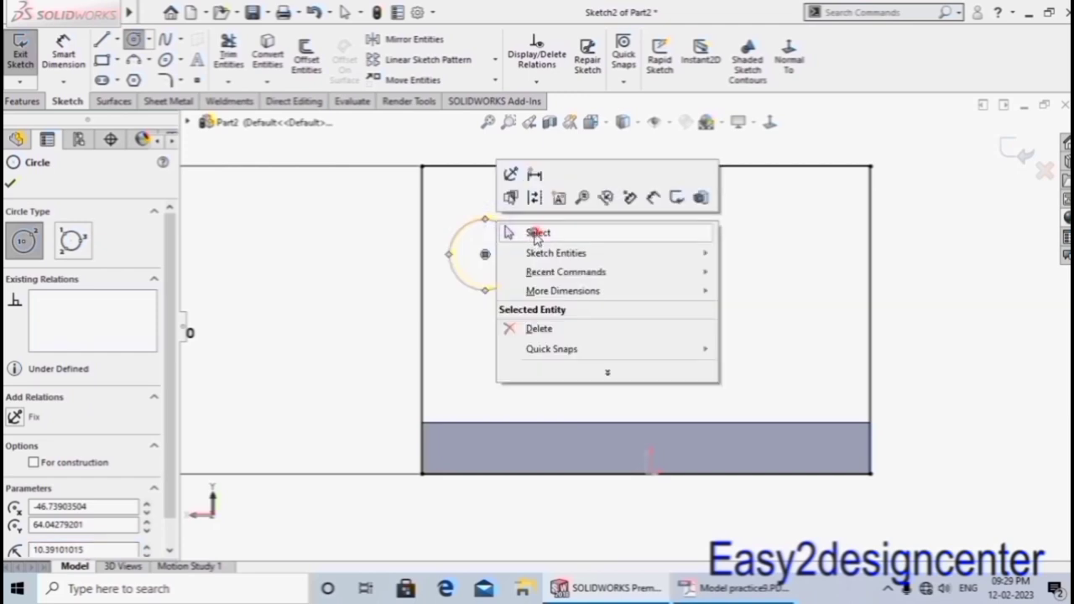
{"action": "left_click", "coordinate": [525, 230]}
{"action": "scroll", "coordinate": [386, 378], "scroll_direction": "up", "scroll_amount": 3}
Dimension the circle's diameter to 18.
{"action": "right_click", "coordinate": [412, 425]}
{"action": "left_click", "coordinate": [417, 457]}
{"action": "left_click", "coordinate": [545, 278]}
{"action": "left_click", "coordinate": [570, 294]}
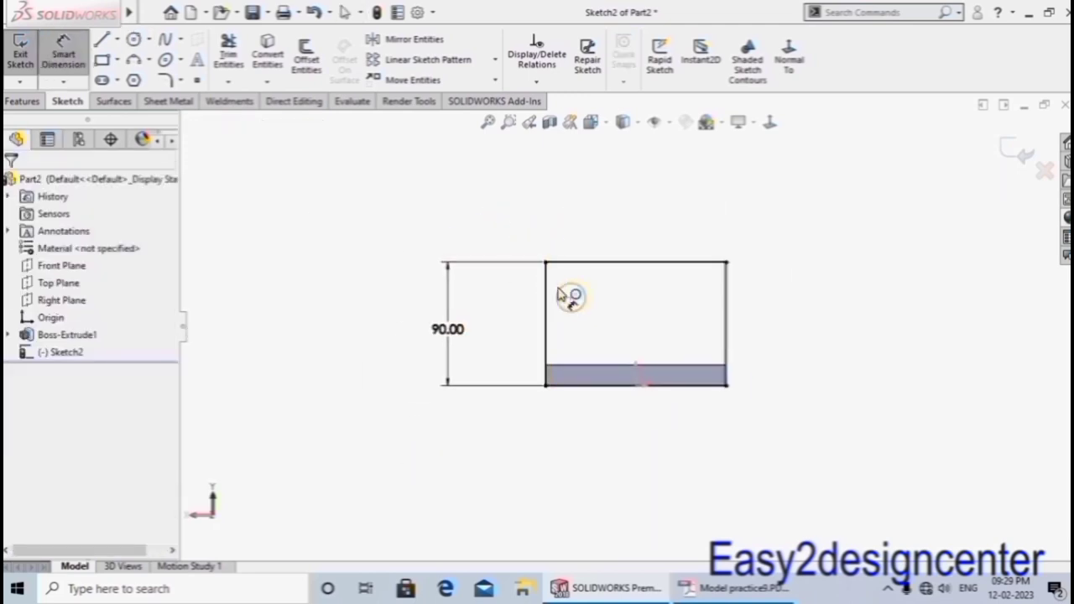
{"action": "left_click", "coordinate": [412, 228]}
{"action": "type", "text": "1"}
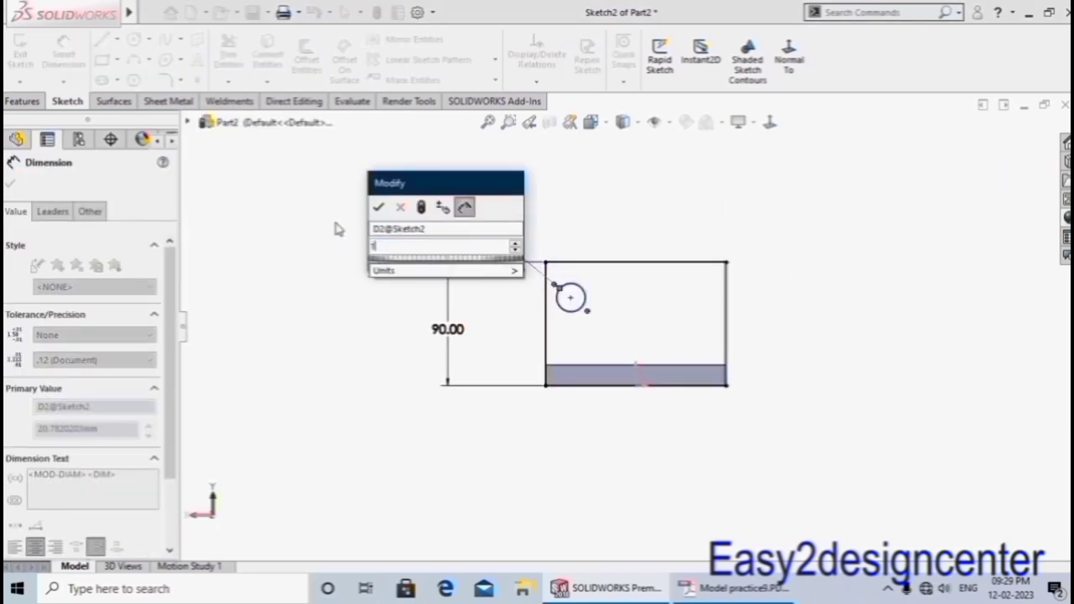
{"action": "type", "text": "8"}
{"action": "key", "text": "Return"}
{"action": "left_click", "coordinate": [314, 338]}
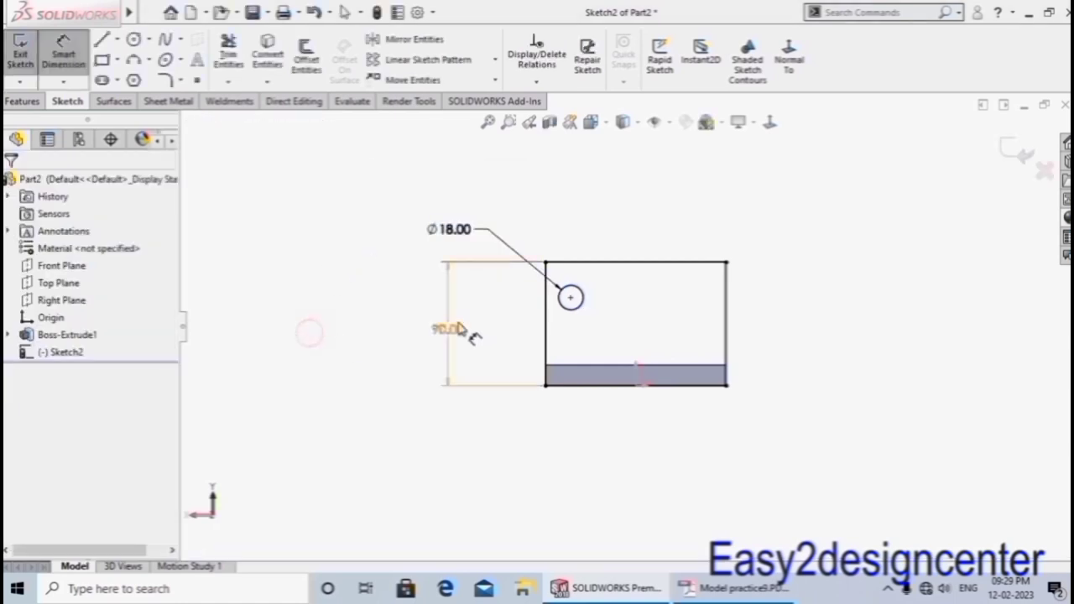
{"action": "scroll", "coordinate": [495, 269], "scroll_direction": "down", "scroll_amount": 2}
Locate the circle centre 20 from the left edge and 20 below the top edge.
{"action": "left_click", "coordinate": [570, 304]}
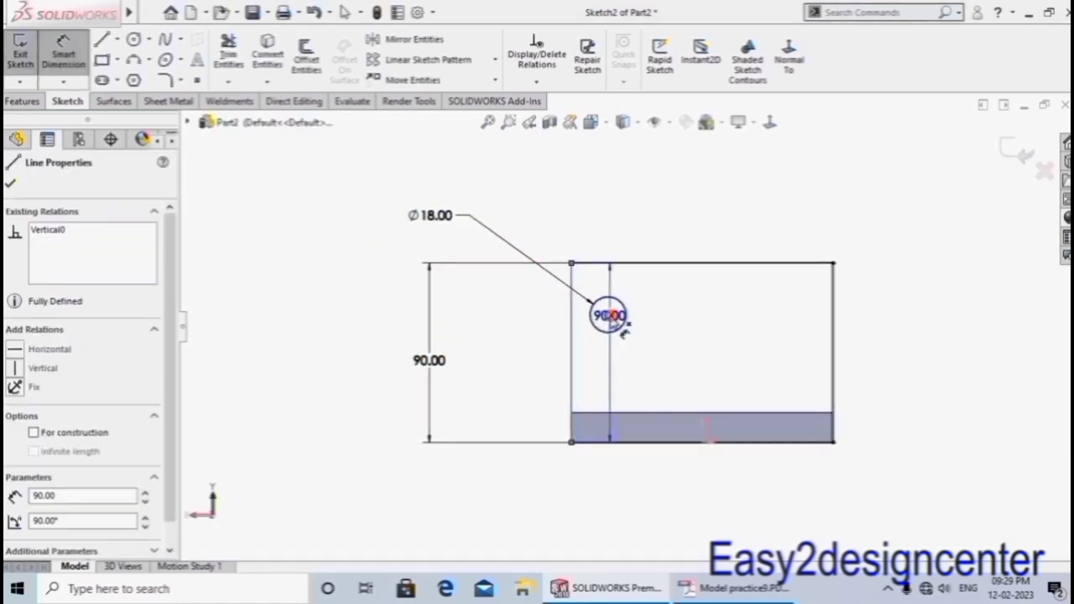
{"action": "left_click", "coordinate": [608, 314]}
{"action": "left_click", "coordinate": [583, 218]}
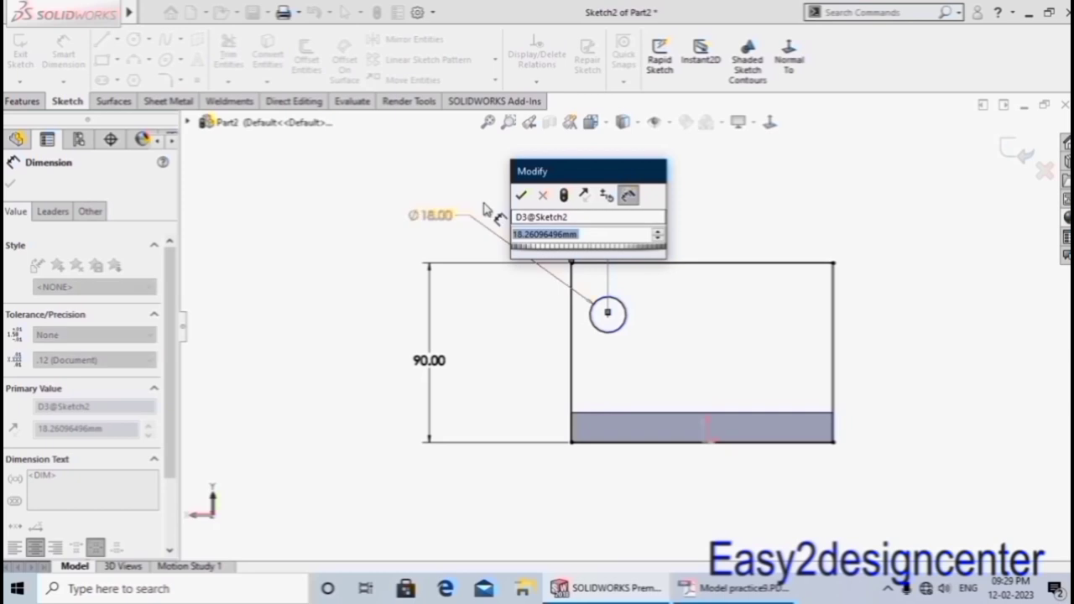
{"action": "type", "text": "20"}
{"action": "key", "text": "Return"}
{"action": "left_click", "coordinate": [355, 216]}
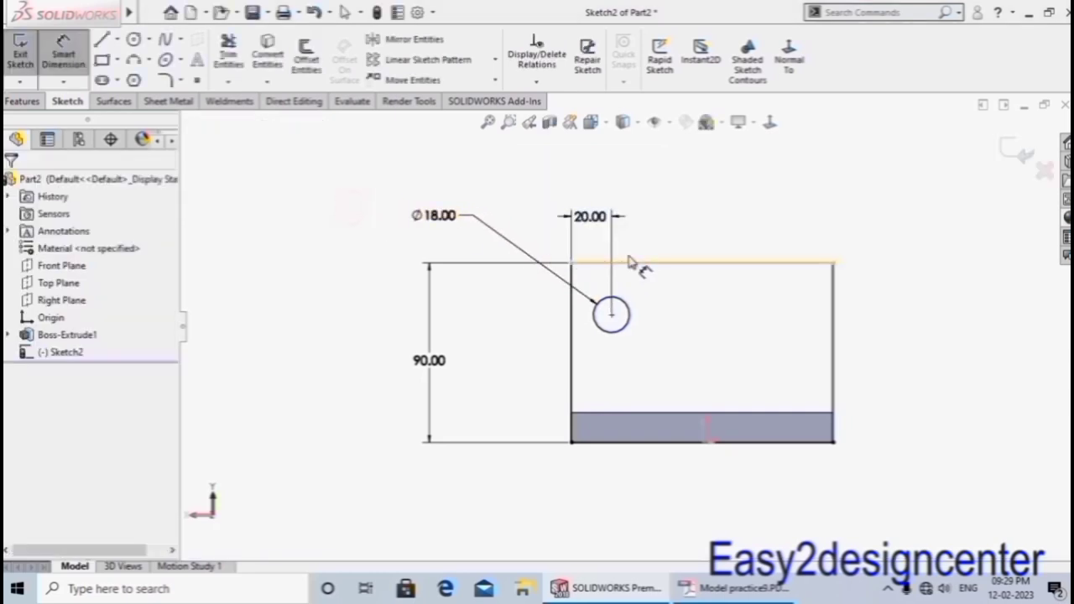
{"action": "left_click", "coordinate": [635, 266]}
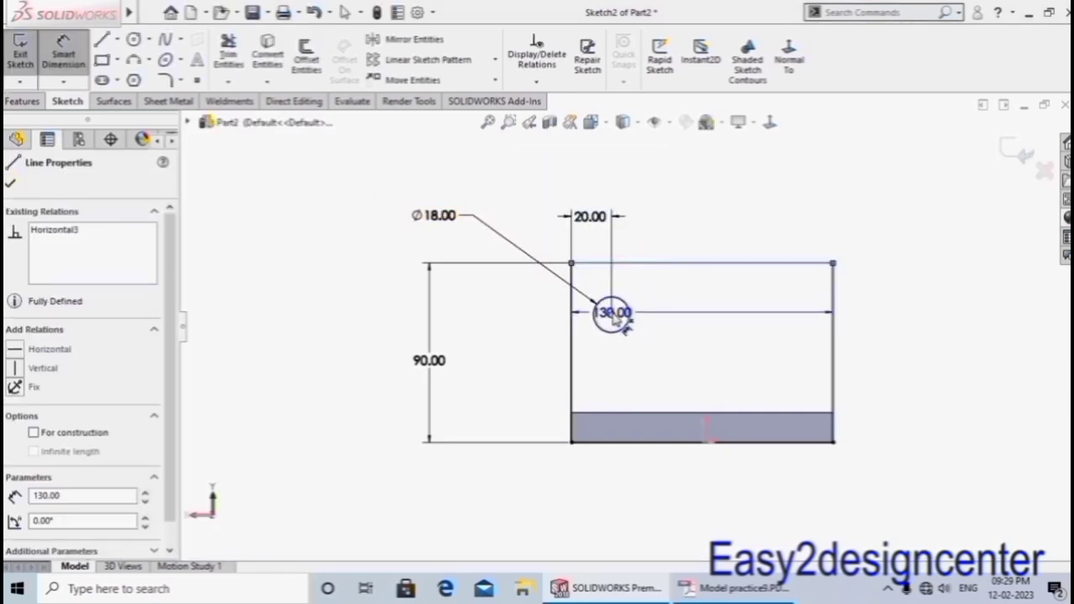
{"action": "left_click", "coordinate": [611, 314]}
{"action": "left_click", "coordinate": [514, 306]}
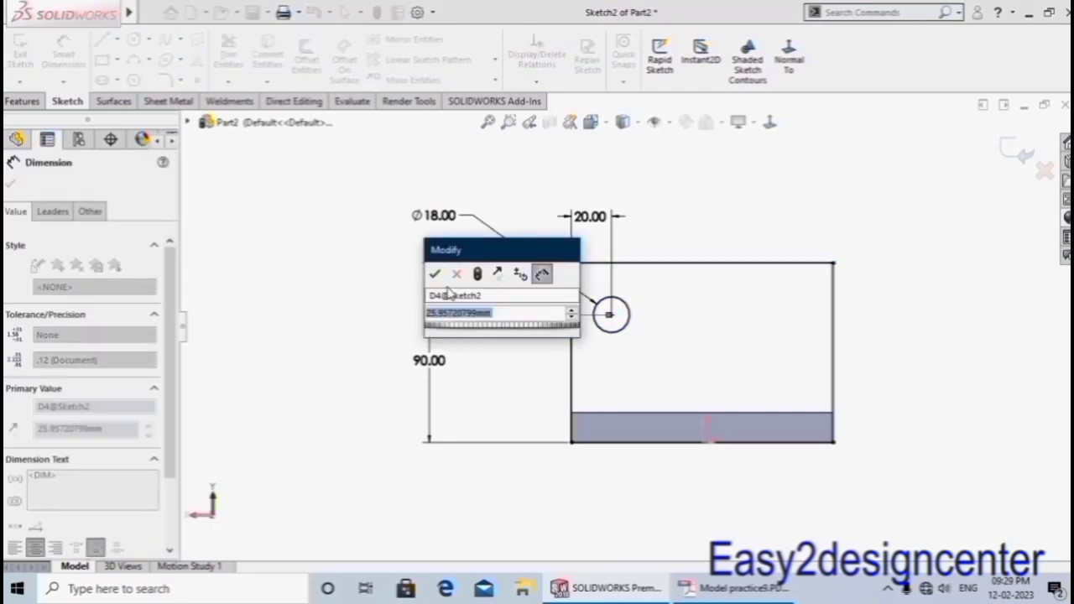
{"action": "type", "text": "20"}
{"action": "key", "text": "Return"}
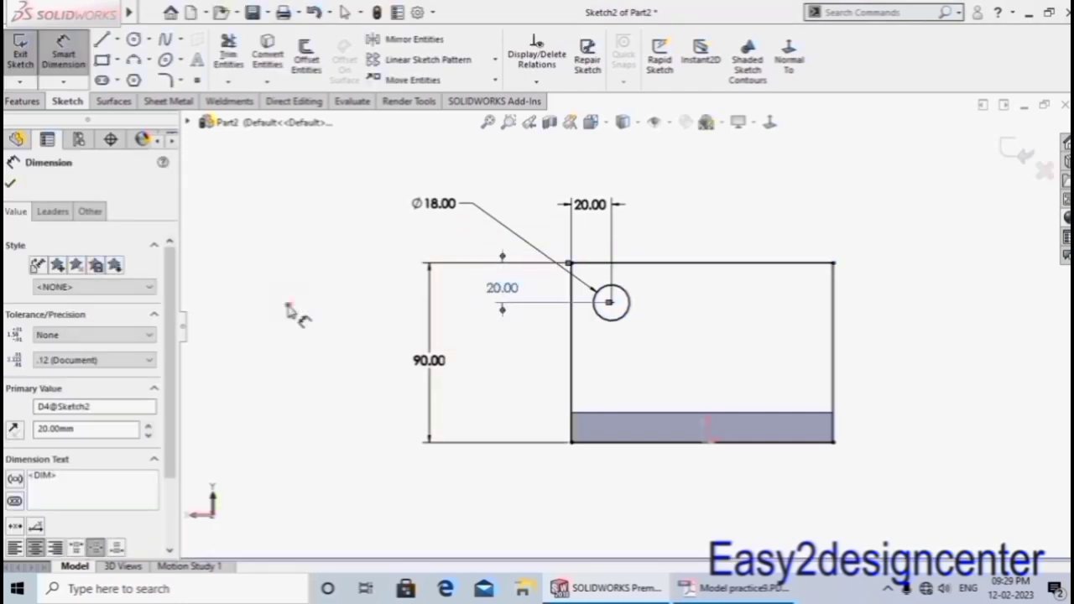
{"action": "key", "text": "Escape"}
{"action": "scroll", "coordinate": [909, 352], "scroll_direction": "down", "scroll_amount": 1}
{"action": "scroll", "coordinate": [828, 319], "scroll_direction": "down", "scroll_amount": 1}
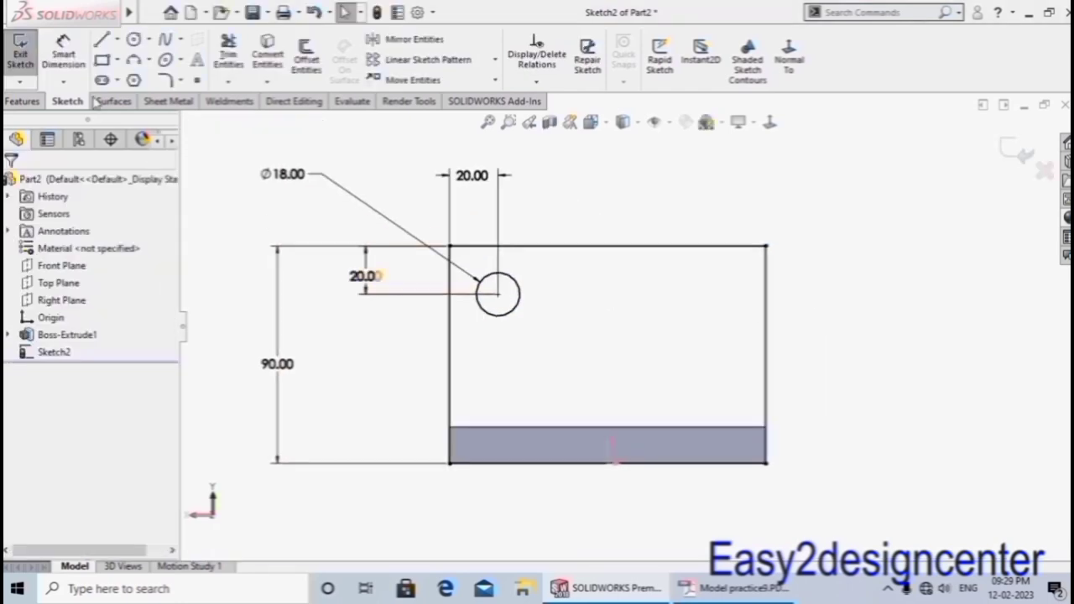
Draw a vertical centreline up from the bottom edge's midpoint.
{"action": "left_click", "coordinate": [118, 40]}
{"action": "left_click", "coordinate": [143, 81]}
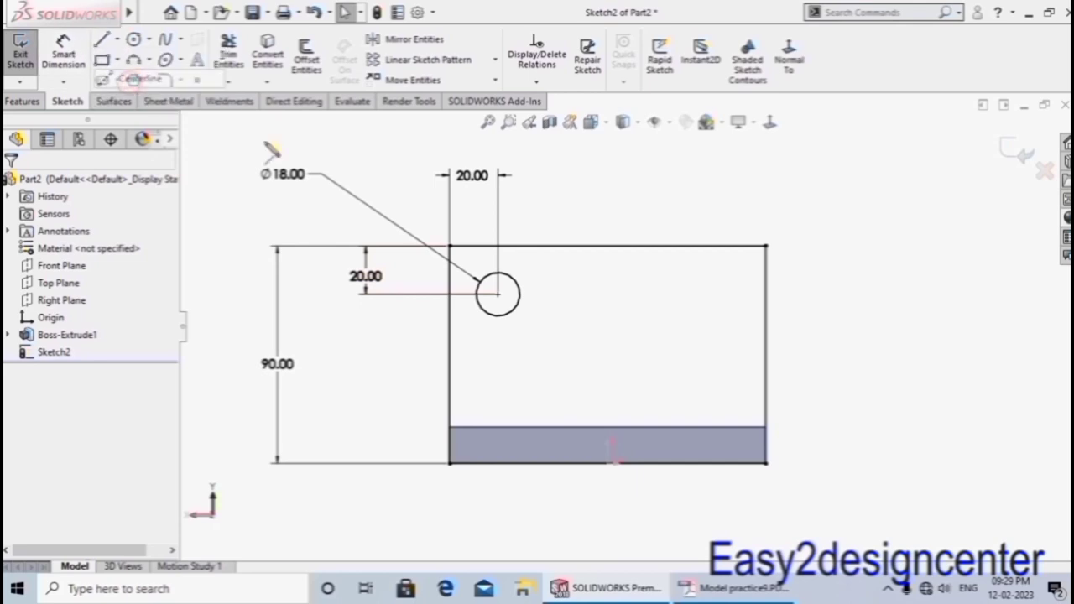
{"action": "left_click", "coordinate": [610, 464]}
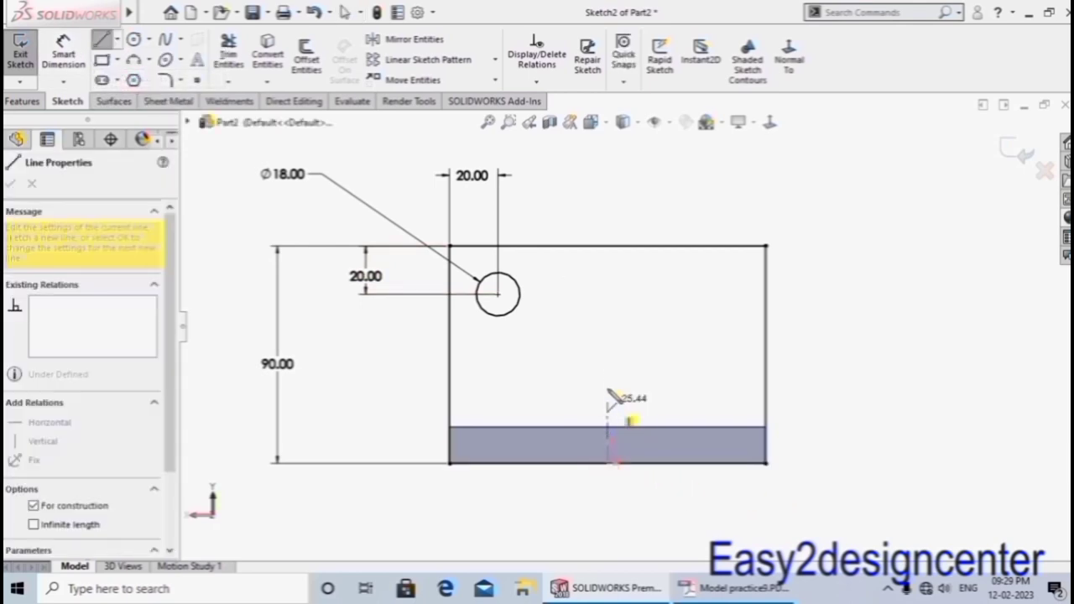
{"action": "left_click", "coordinate": [607, 369]}
{"action": "right_click", "coordinate": [611, 372]}
{"action": "left_click", "coordinate": [646, 375]}
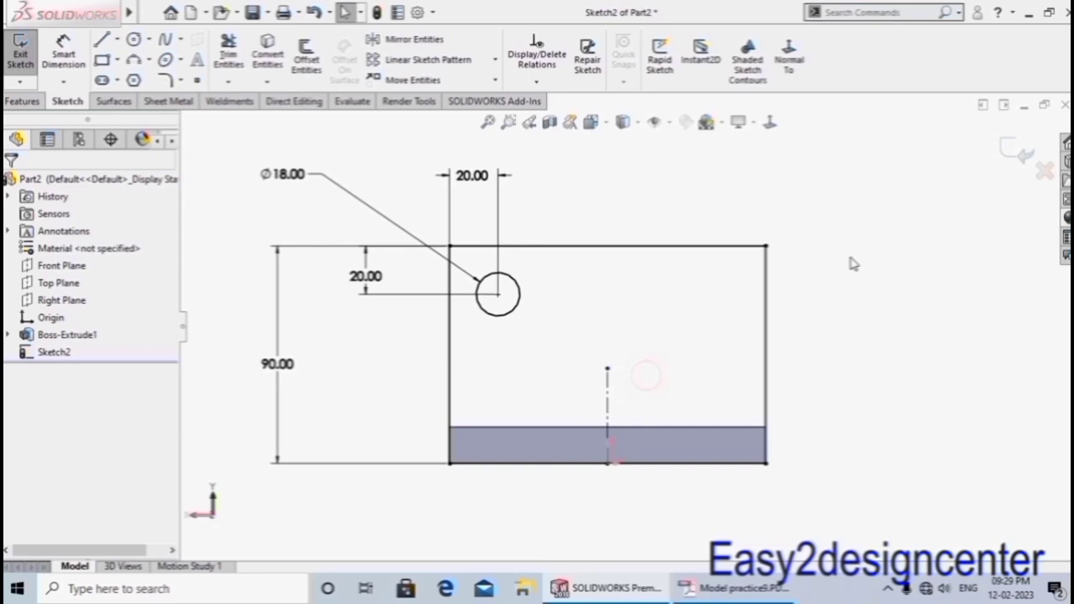
Mirror the Ø18 circle about the centreline to create the right hole.
{"action": "left_click", "coordinate": [436, 42]}
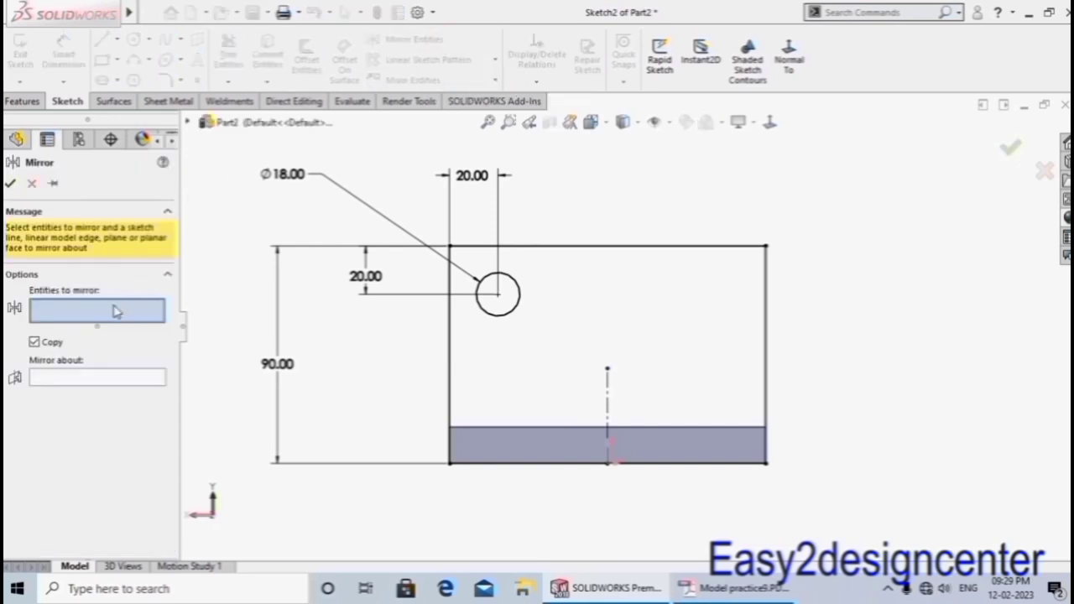
{"action": "left_click", "coordinate": [519, 296]}
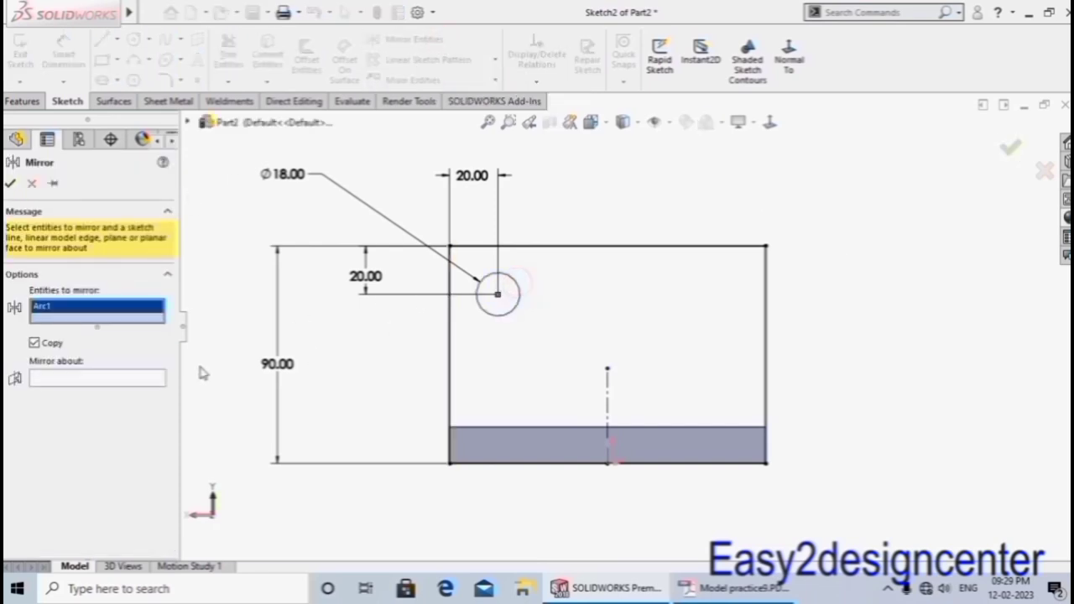
{"action": "left_click", "coordinate": [112, 382]}
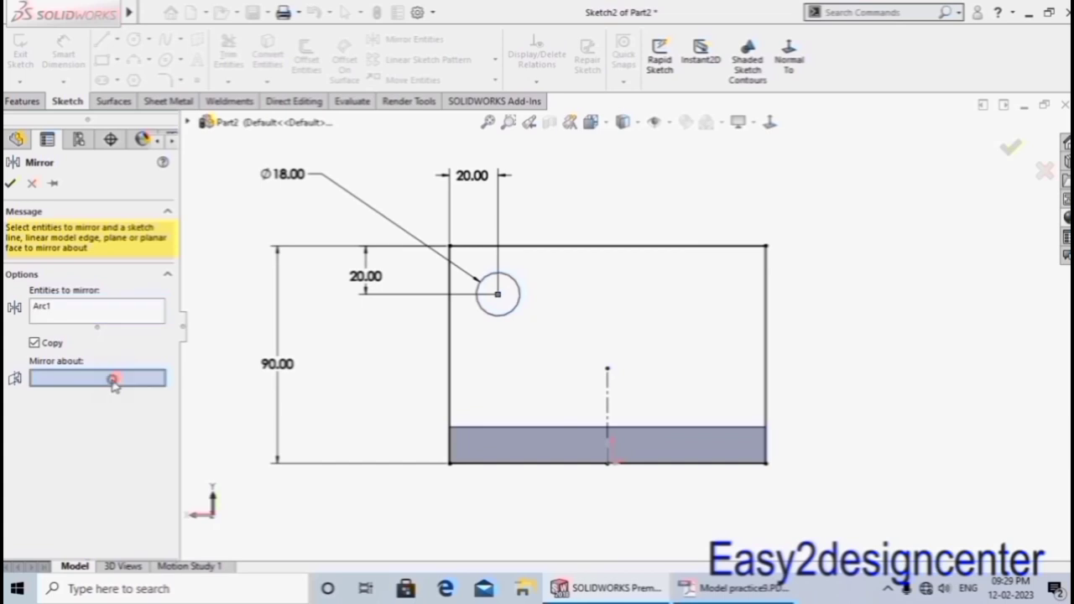
{"action": "left_click", "coordinate": [609, 414]}
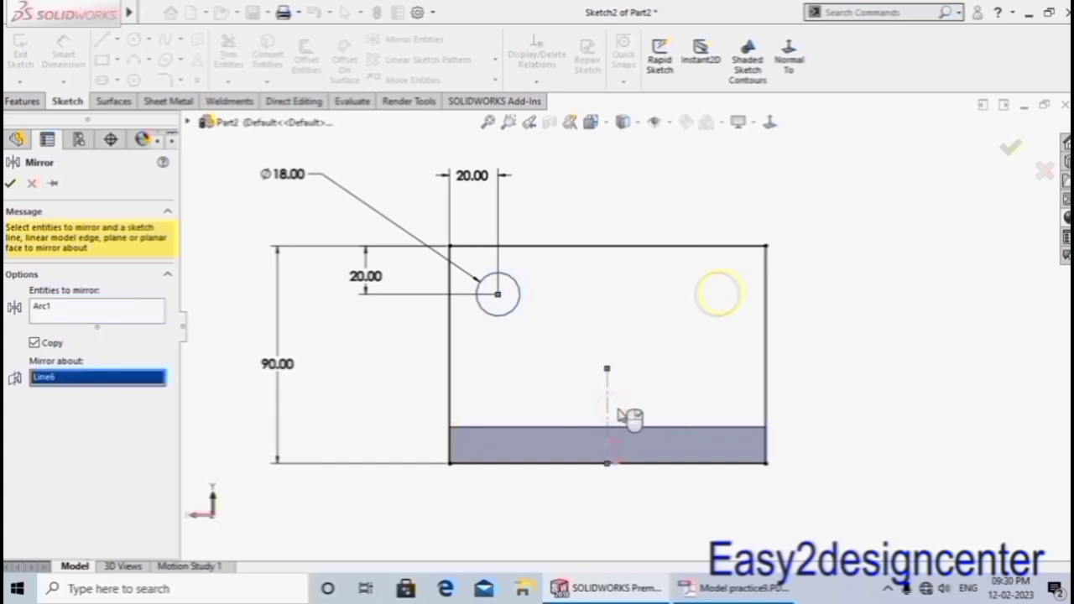
{"action": "left_click", "coordinate": [10, 185]}
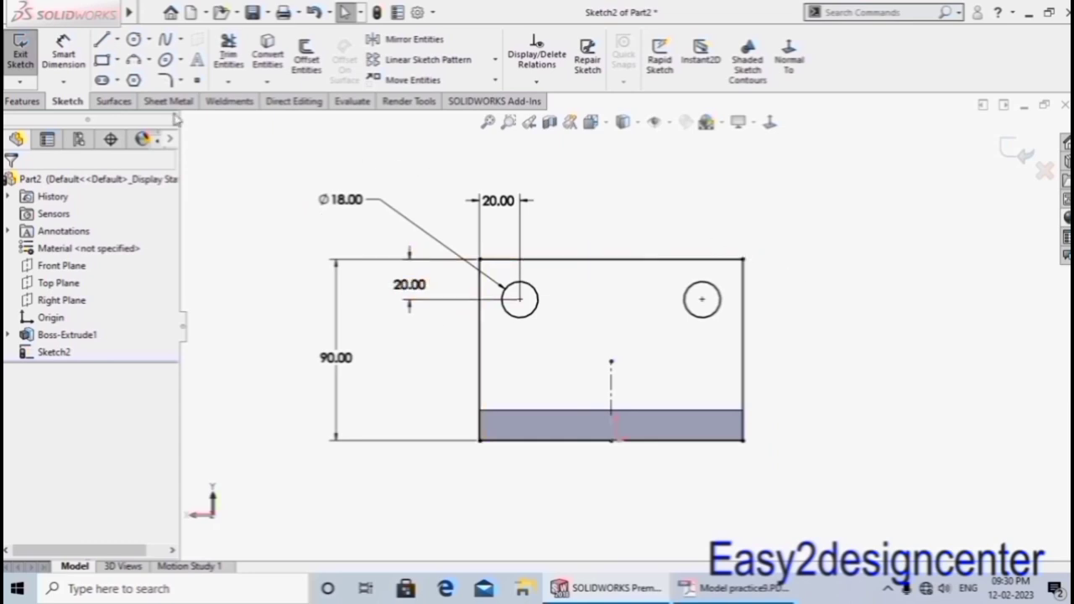
Fillet the top-left and top-right corners at R20, then view the PDF drawing.
{"action": "left_click", "coordinate": [165, 80]}
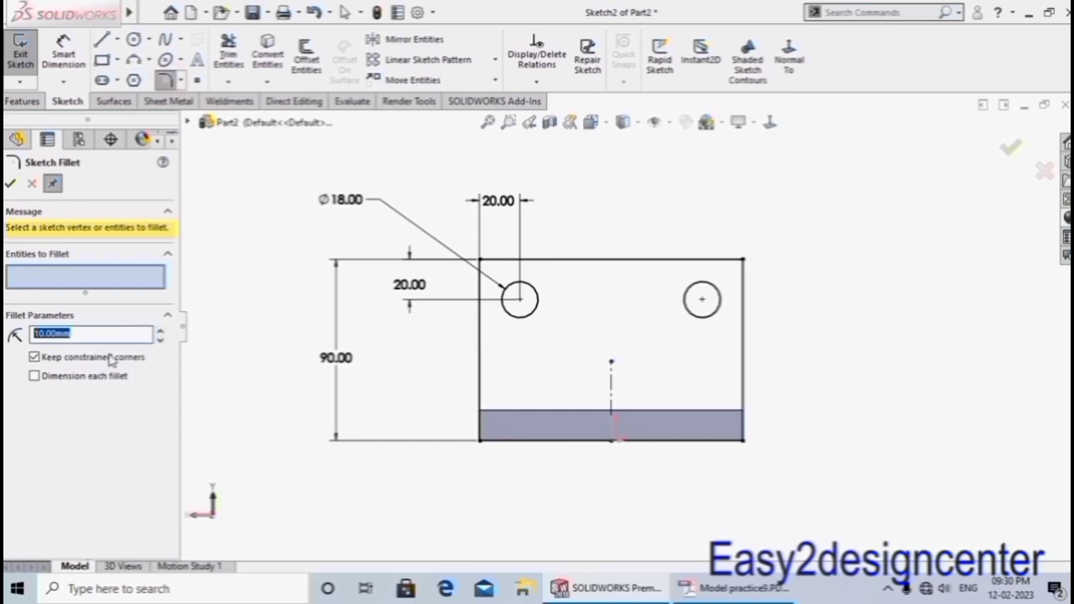
{"action": "left_click", "coordinate": [159, 330]}
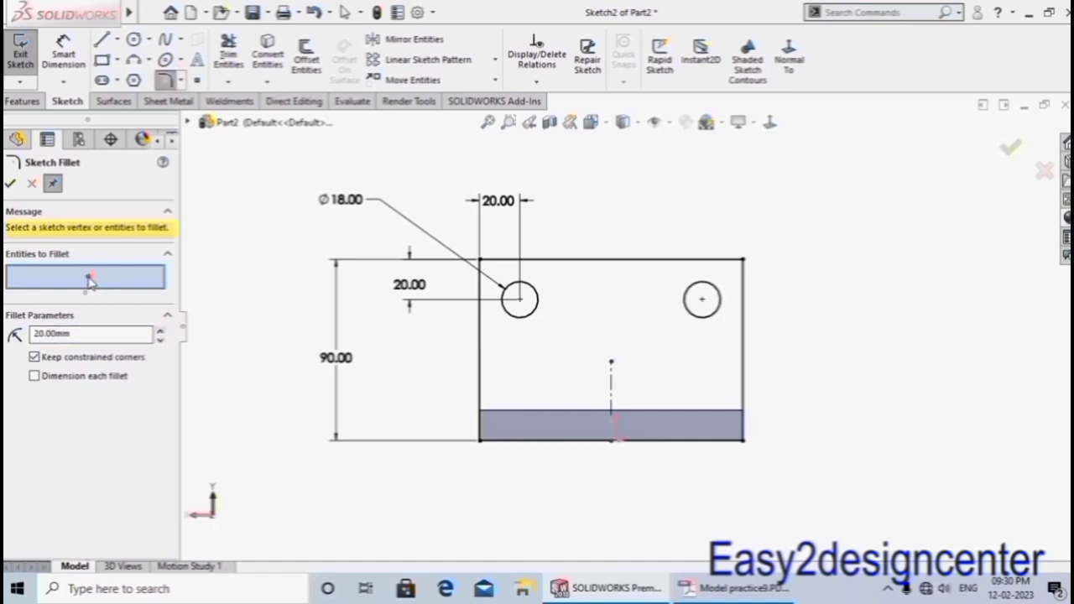
{"action": "left_click", "coordinate": [482, 262]}
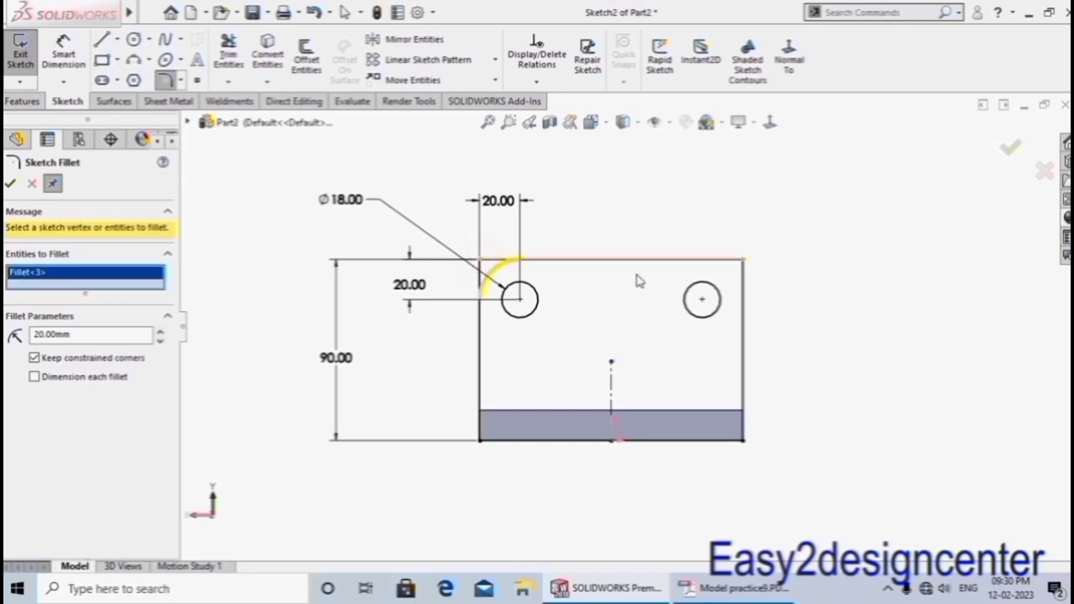
{"action": "left_click", "coordinate": [743, 261]}
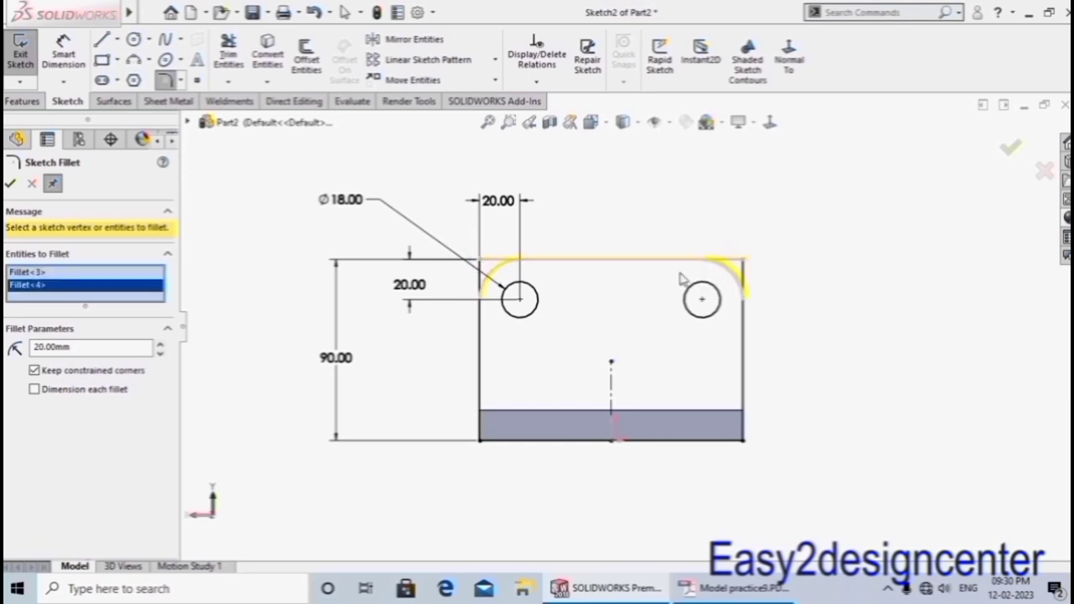
{"action": "left_click", "coordinate": [11, 183]}
{"action": "left_click", "coordinate": [12, 183]}
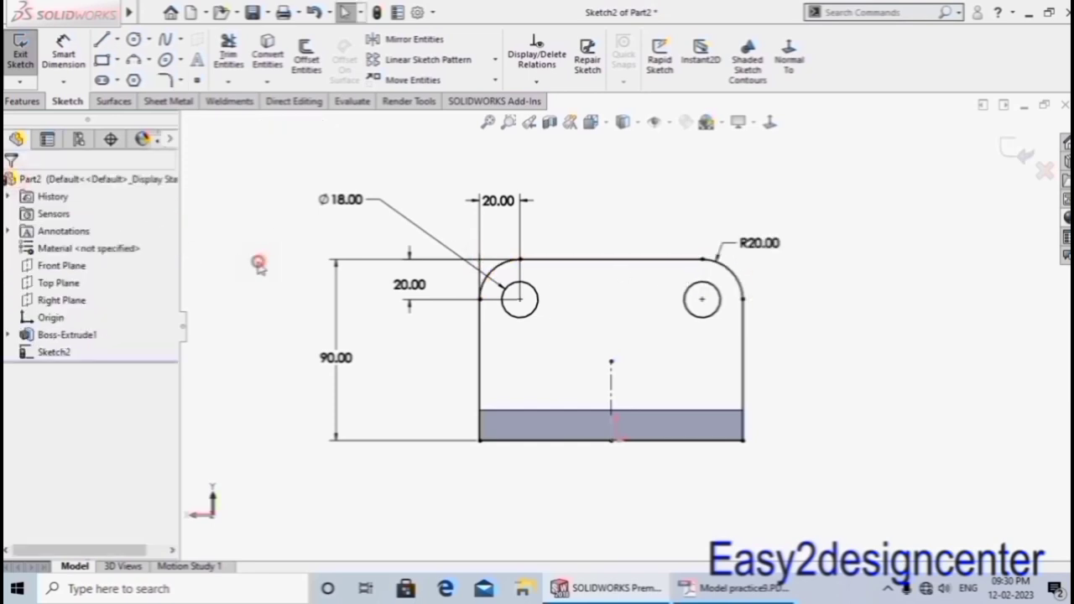
{"action": "left_click", "coordinate": [732, 588]}
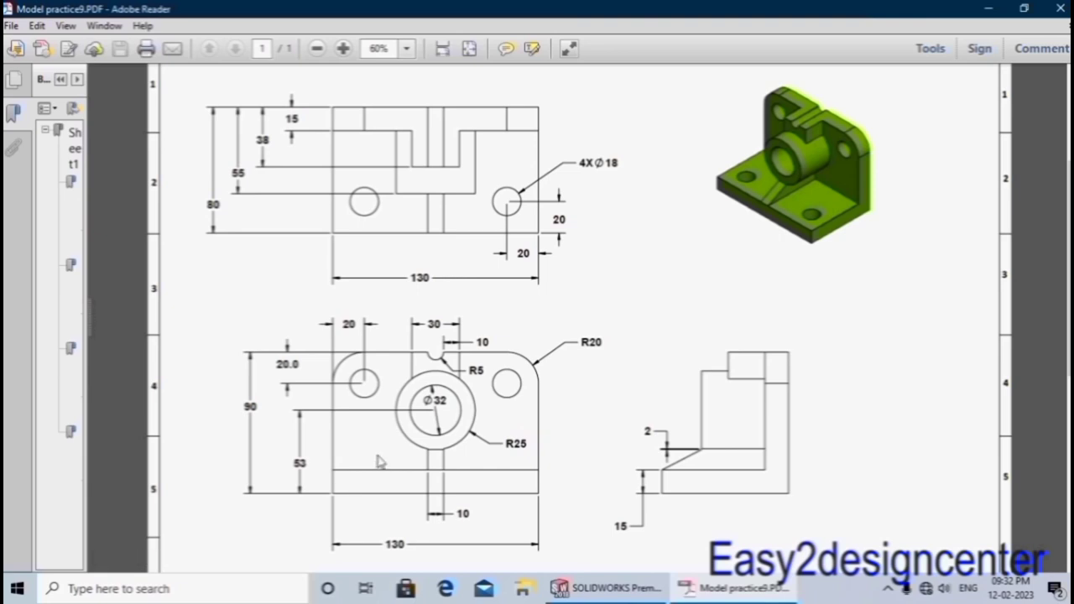
Leave the Adobe Reader drawing and return to SOLIDWORKS Sketch2 with the R20 upright profile.
{"action": "left_click", "coordinate": [605, 587]}
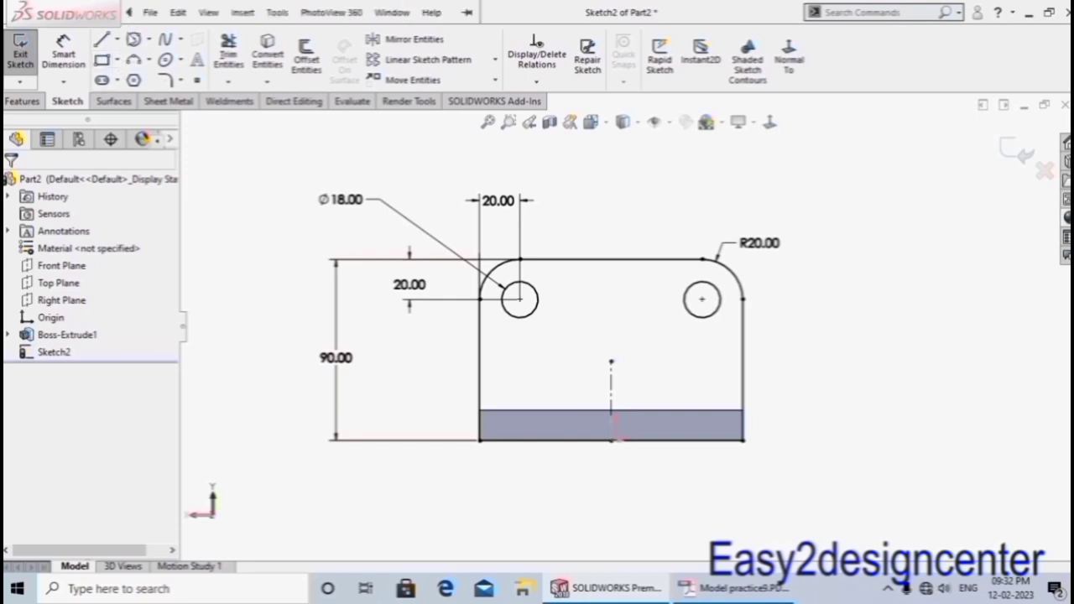
Draw two concentric circles above the upright's centreline for the boss.
{"action": "left_click", "coordinate": [132, 44]}
{"action": "scroll", "coordinate": [613, 331], "scroll_direction": "down", "scroll_amount": 3}
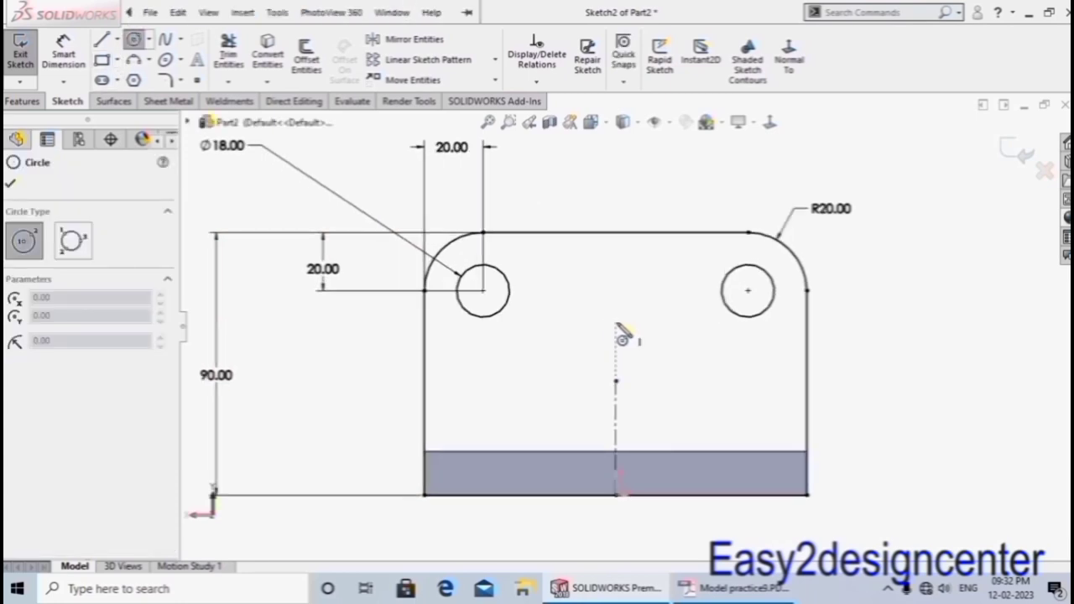
{"action": "left_click", "coordinate": [616, 313]}
{"action": "left_click", "coordinate": [619, 282]}
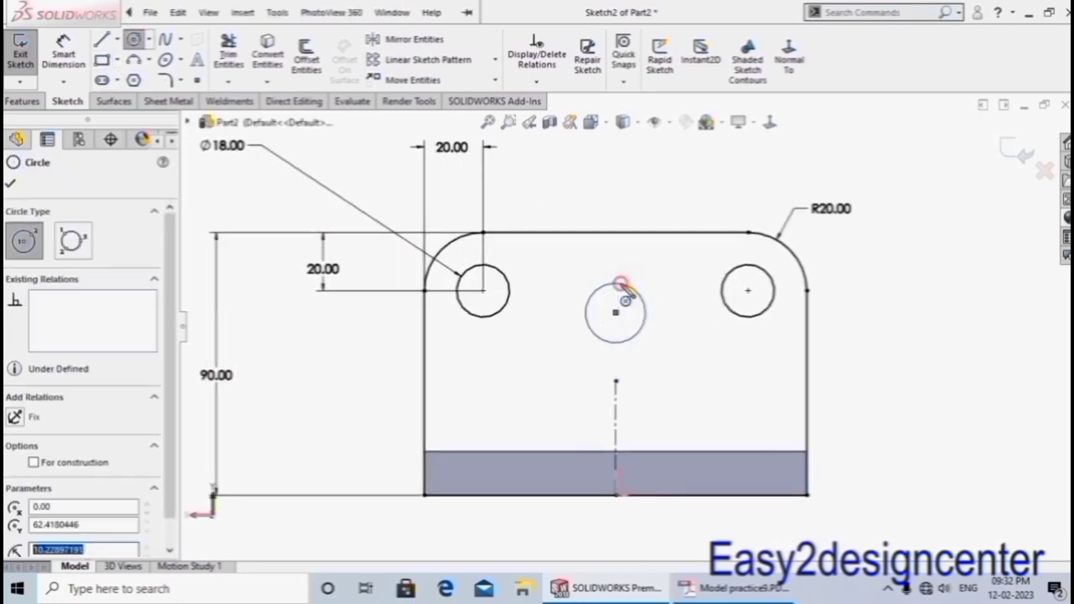
{"action": "left_click", "coordinate": [616, 312]}
{"action": "left_click", "coordinate": [646, 265]}
{"action": "right_click", "coordinate": [645, 262]}
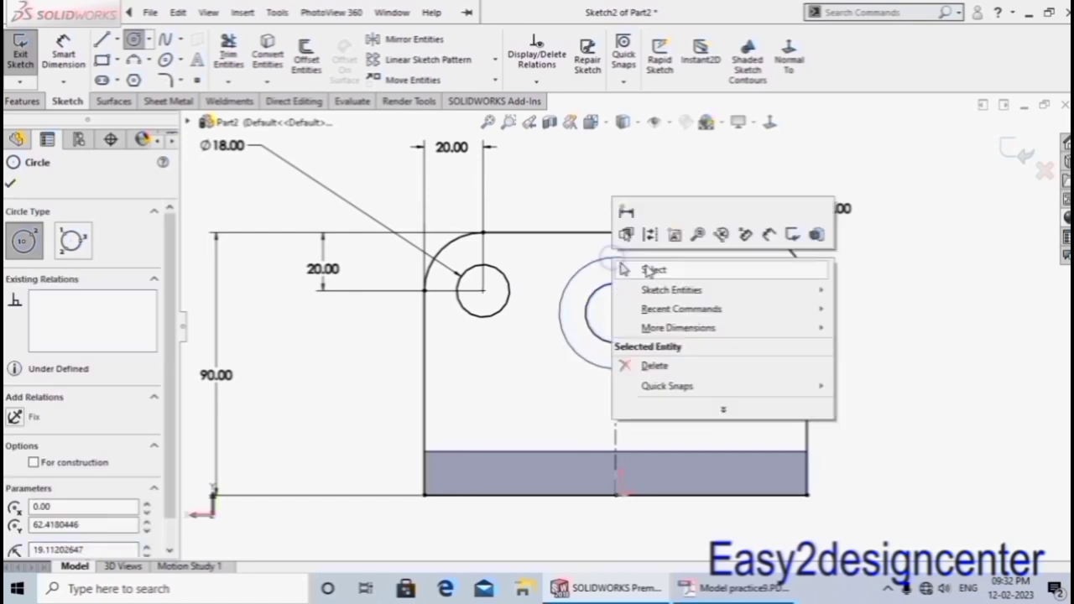
{"action": "left_click", "coordinate": [647, 271]}
{"action": "right_click_drag", "start_coordinate": [658, 266], "coordinate": [671, 248]}
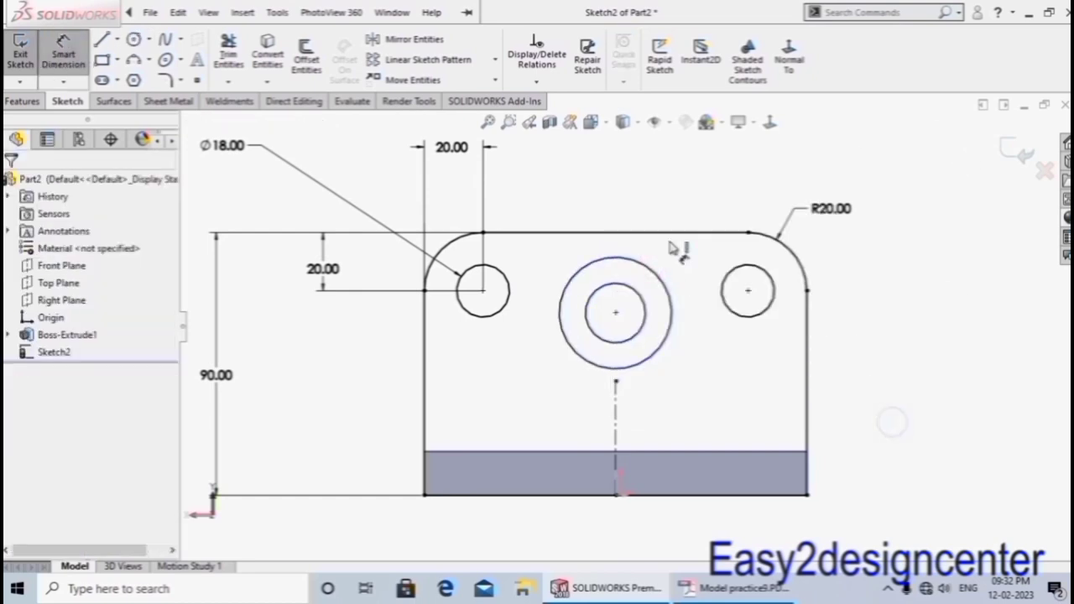
Dimension the inner circle to Ø32 and the outer circle to Ø50.
{"action": "left_click", "coordinate": [636, 289]}
{"action": "left_click", "coordinate": [741, 186]}
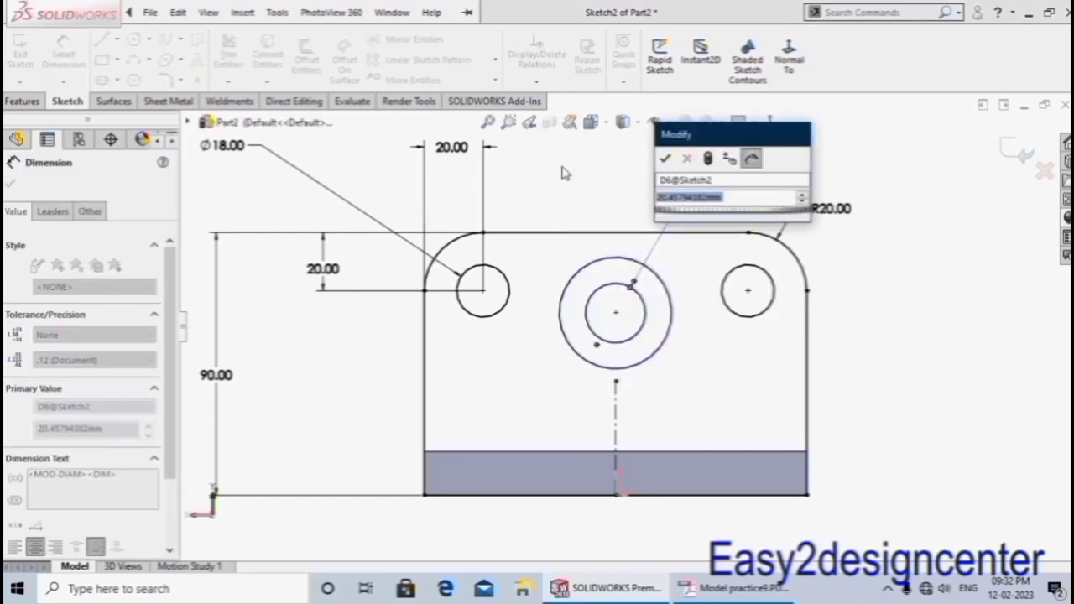
{"action": "type", "text": "32"}
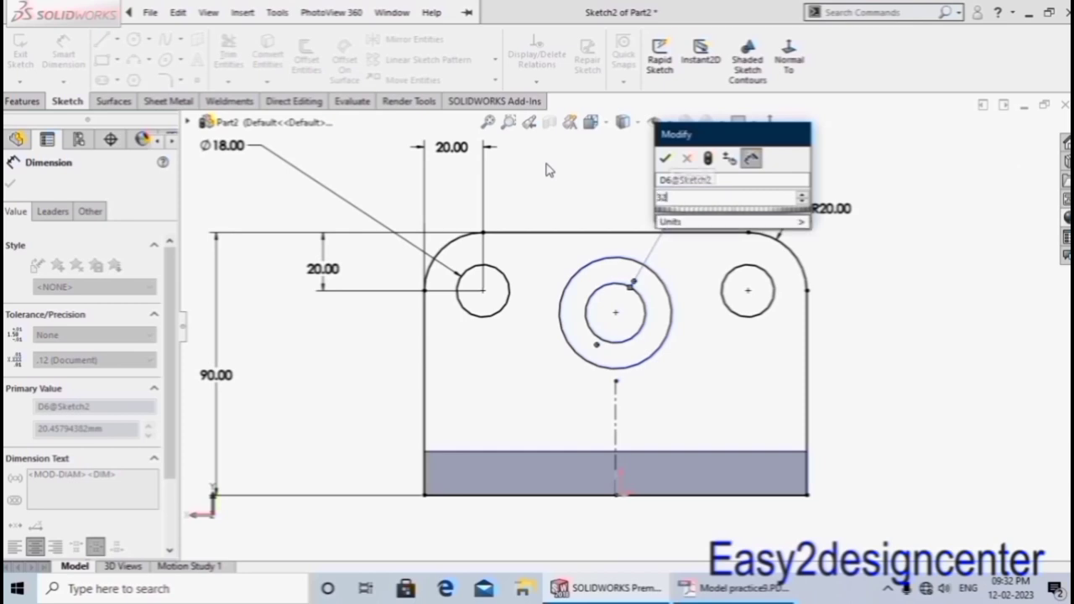
{"action": "key", "text": "Return"}
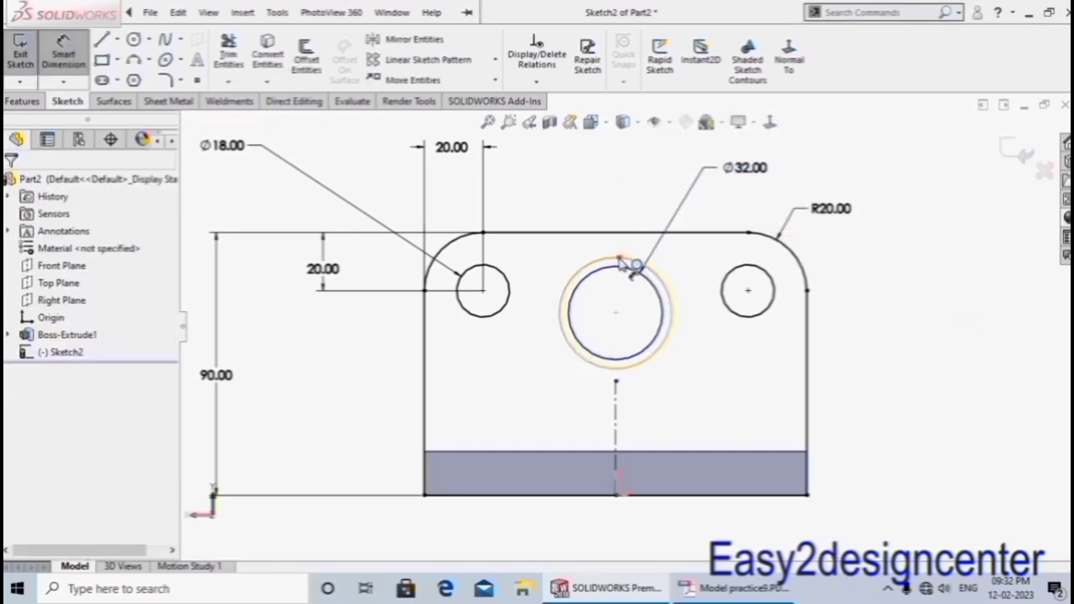
{"action": "left_click", "coordinate": [623, 265]}
{"action": "left_click", "coordinate": [621, 177]}
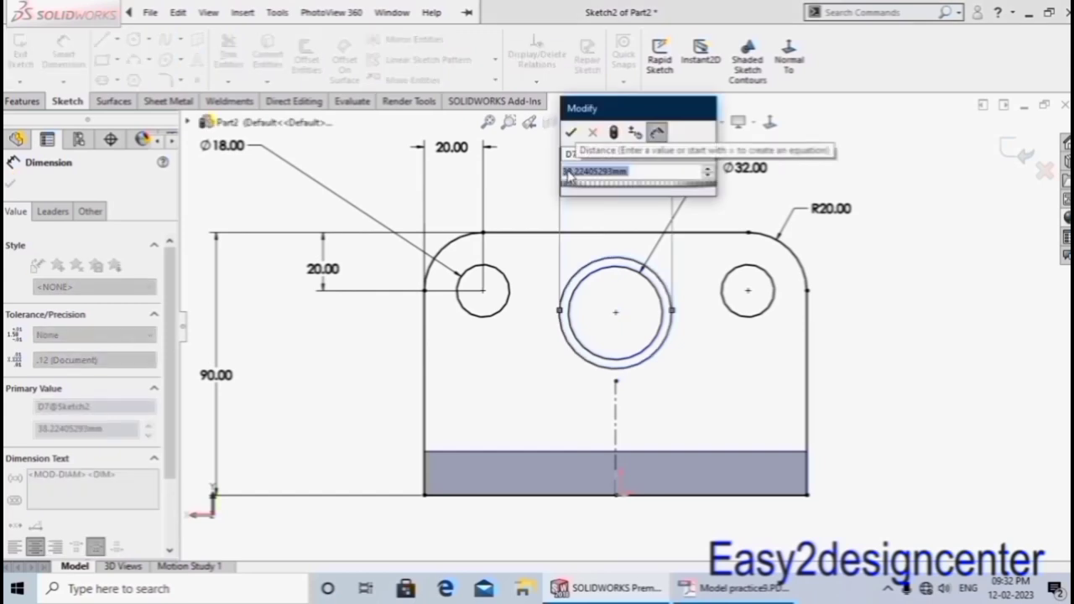
{"action": "type", "text": "50"}
{"action": "key", "text": "Return"}
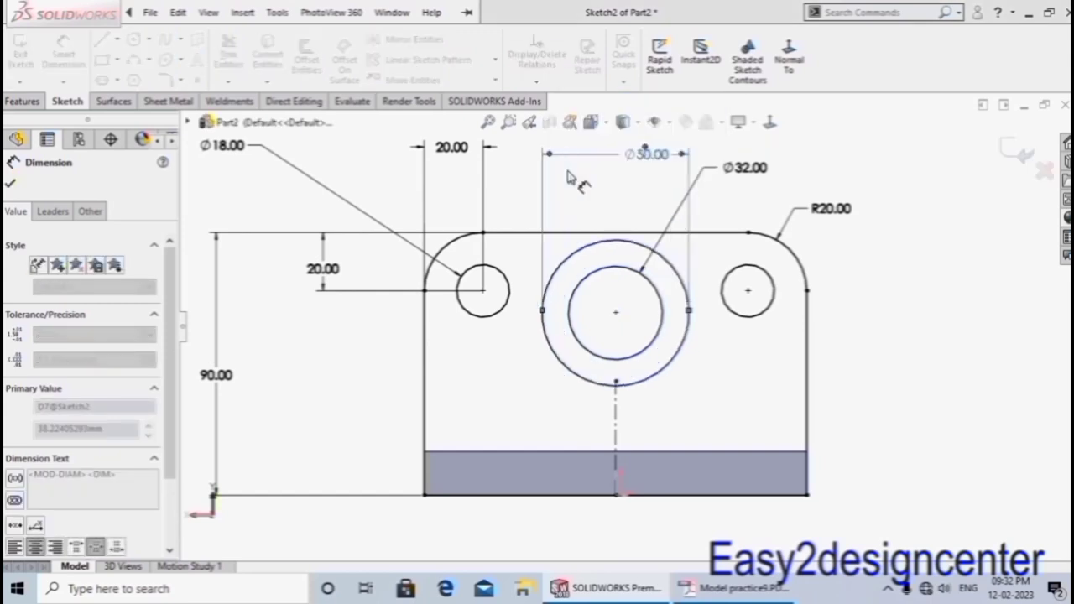
{"action": "left_click", "coordinate": [881, 321]}
{"action": "key", "text": "f"}
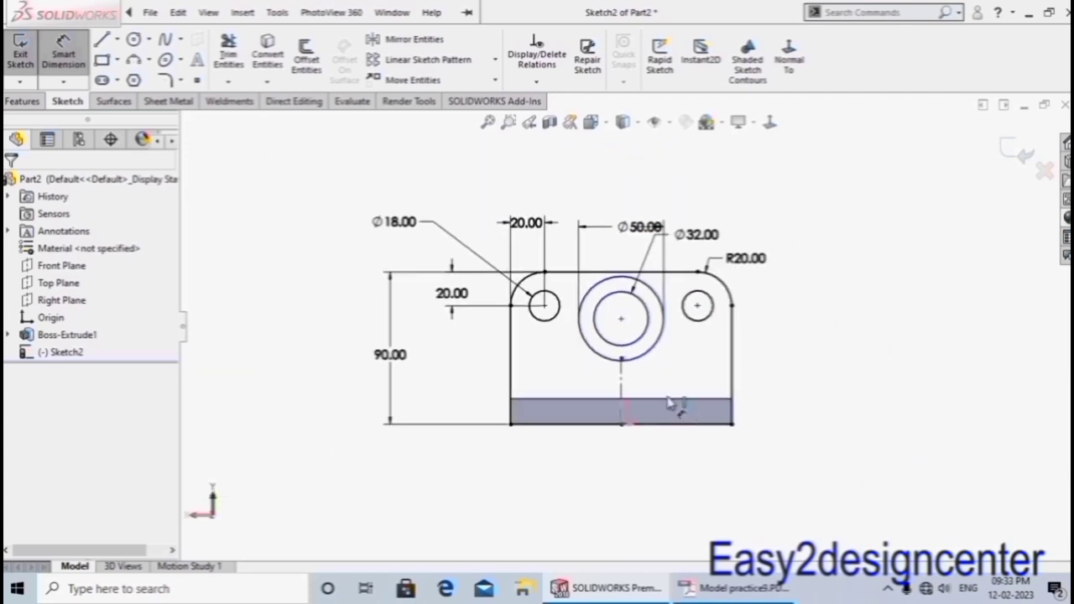
Dimension the boss centre 53 mm above the upright's bottom edge.
{"action": "left_click", "coordinate": [621, 320]}
{"action": "left_click", "coordinate": [594, 425]}
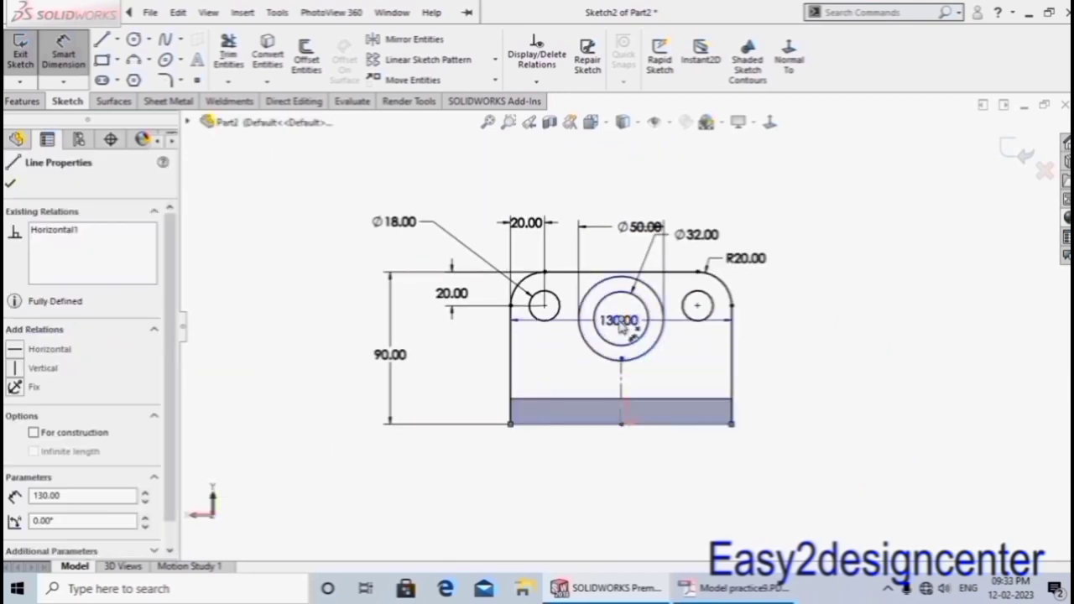
{"action": "left_click", "coordinate": [619, 320]}
{"action": "left_click", "coordinate": [470, 365]}
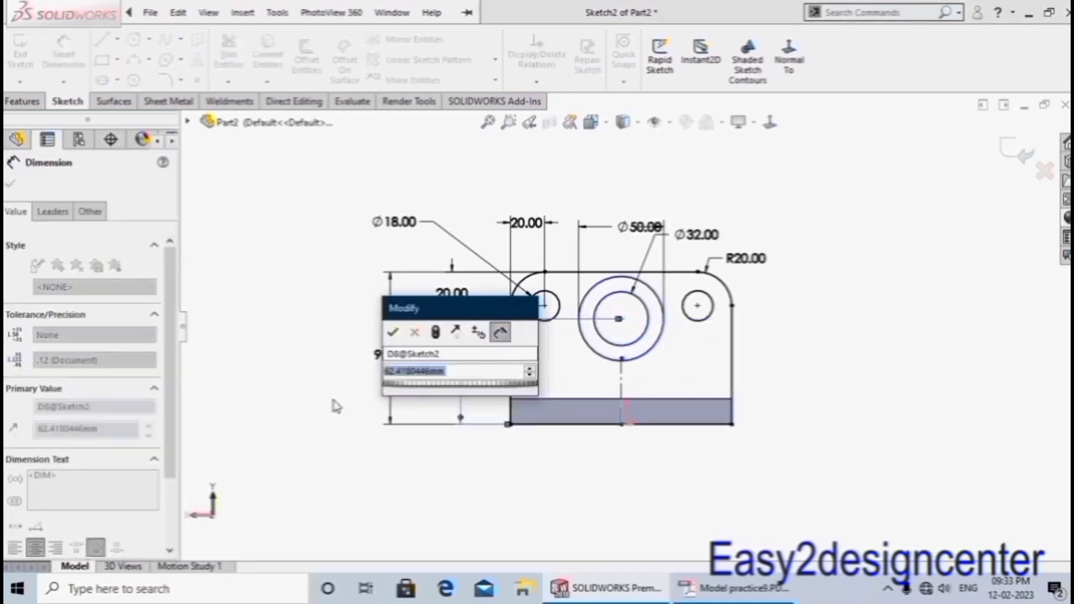
{"action": "type", "text": "55"}
{"action": "key", "text": "Return"}
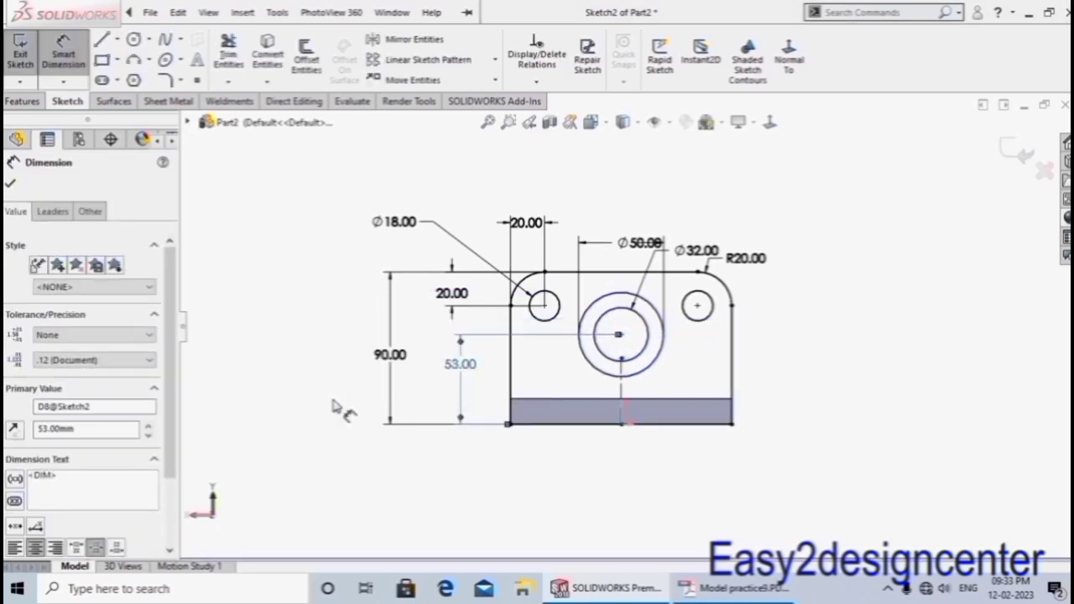
{"action": "left_click", "coordinate": [380, 409]}
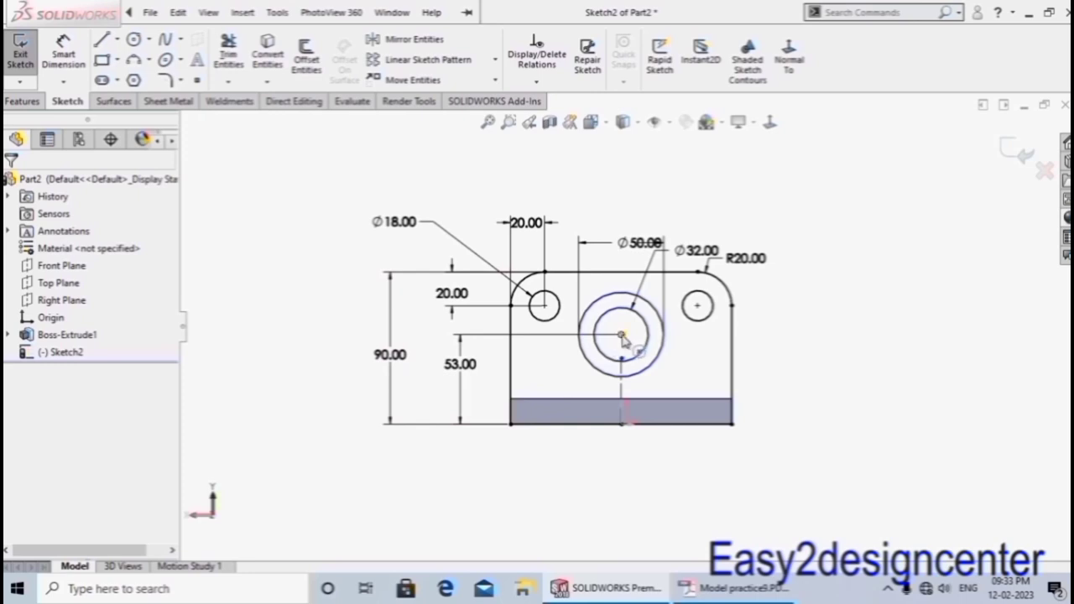
Make the boss centre vertical with the bottom edge's midpoint, fully defining the sketch.
{"action": "left_click", "coordinate": [621, 336]}
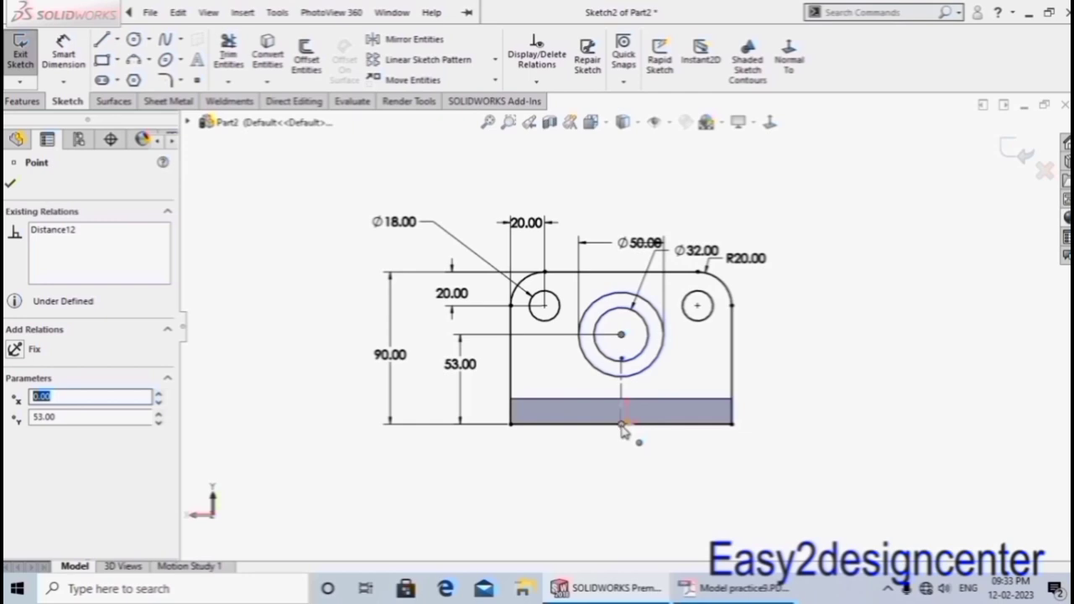
{"action": "left_click", "coordinate": [621, 425], "text": "ctrl"}
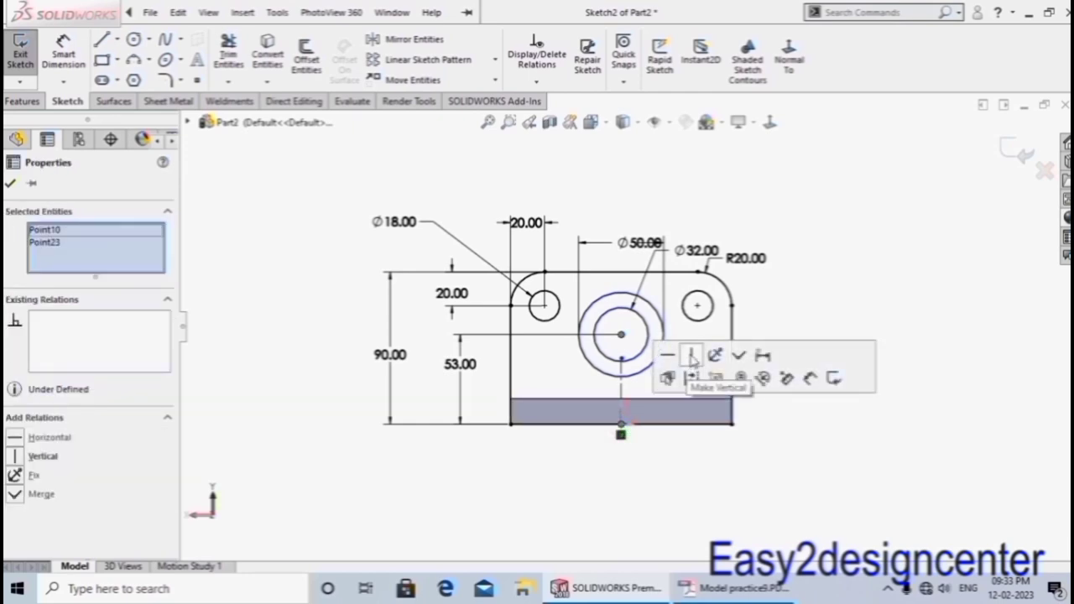
{"action": "left_click", "coordinate": [690, 356]}
{"action": "left_click", "coordinate": [822, 293]}
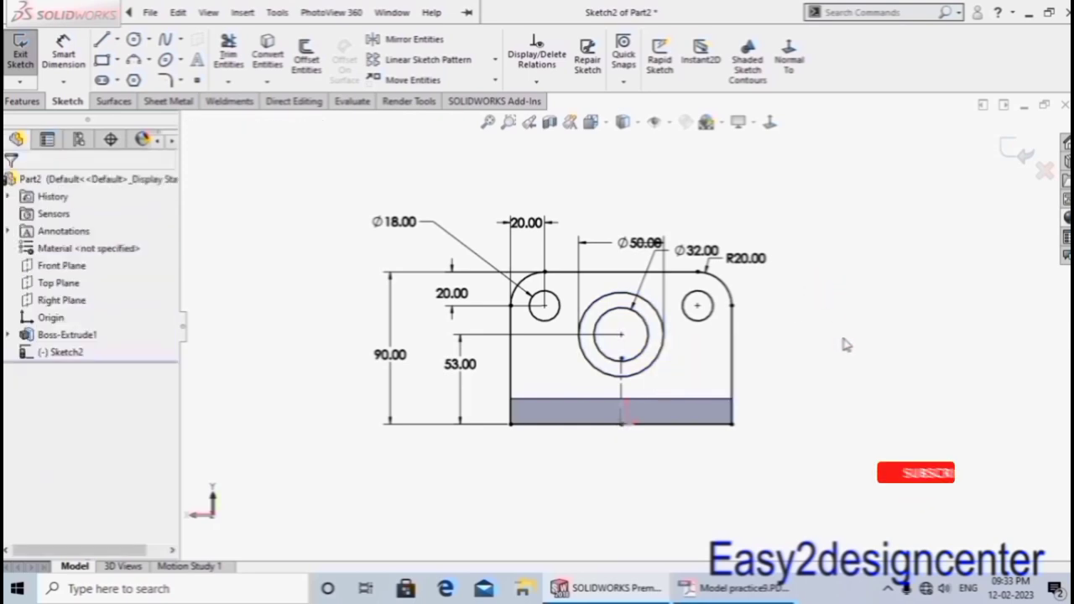
{"action": "scroll", "coordinate": [642, 281], "scroll_direction": "down", "scroll_amount": 3}
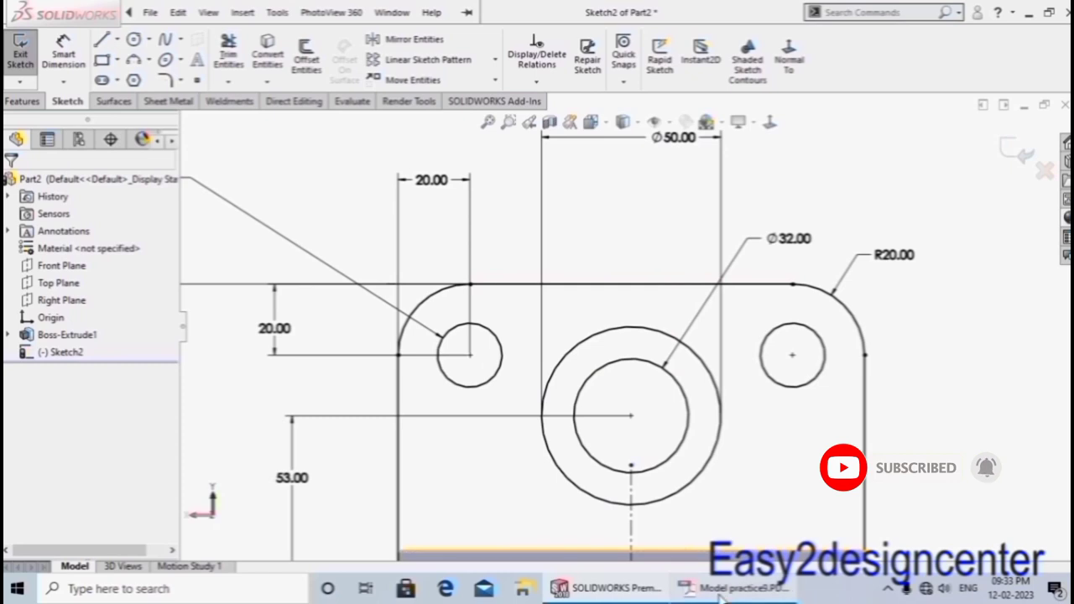
{"action": "mouse_move", "coordinate": [732, 588]}
{"action": "left_click", "coordinate": [730, 508]}
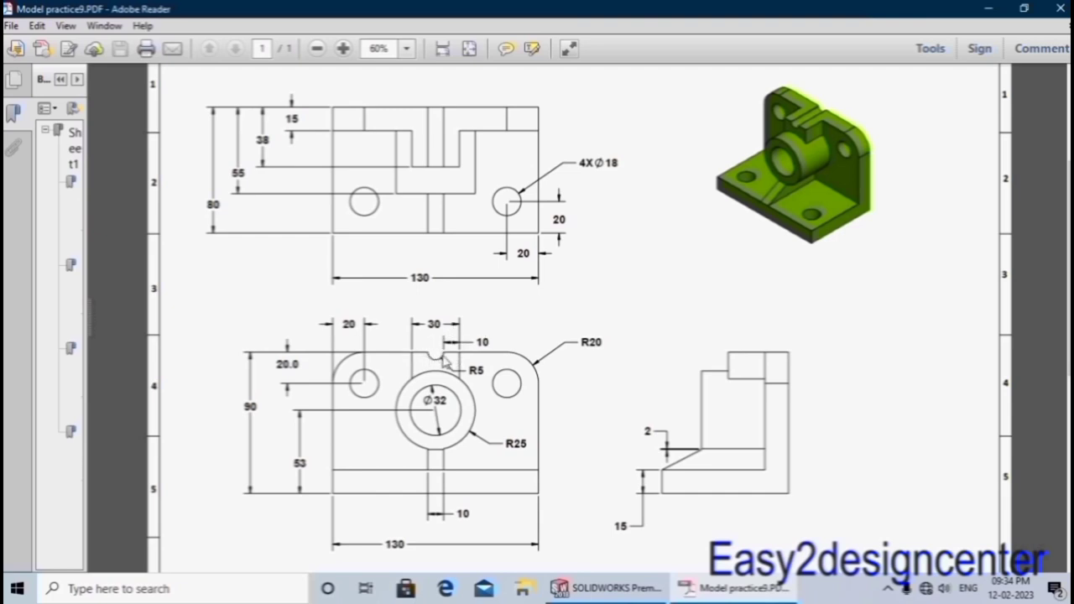
{"action": "left_click", "coordinate": [608, 587]}
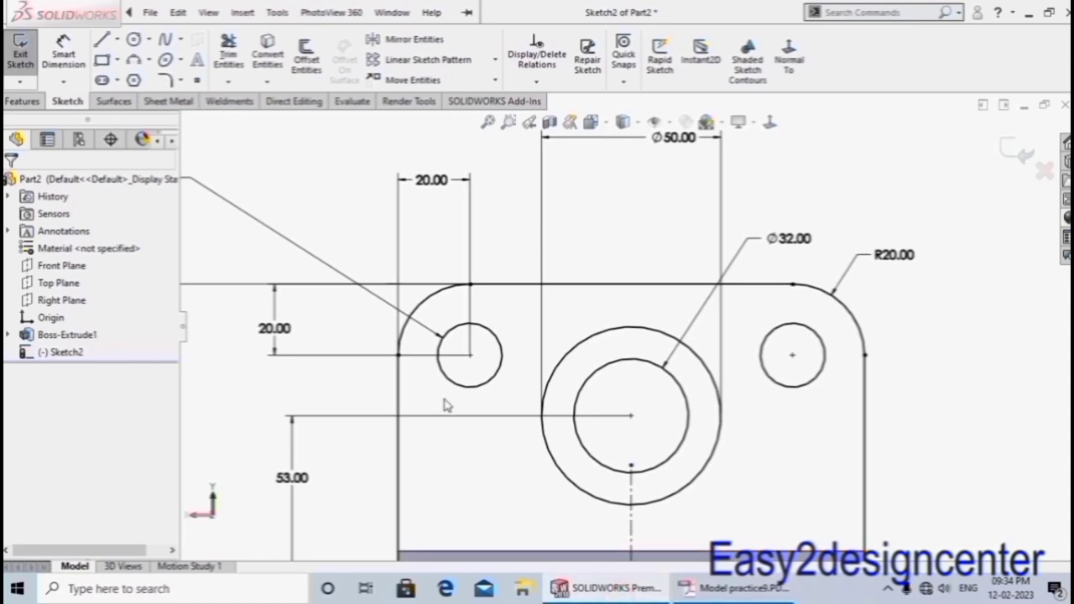
Draw a slot arc on the upright's top edge and dimension it R5.
{"action": "left_click", "coordinate": [133, 61]}
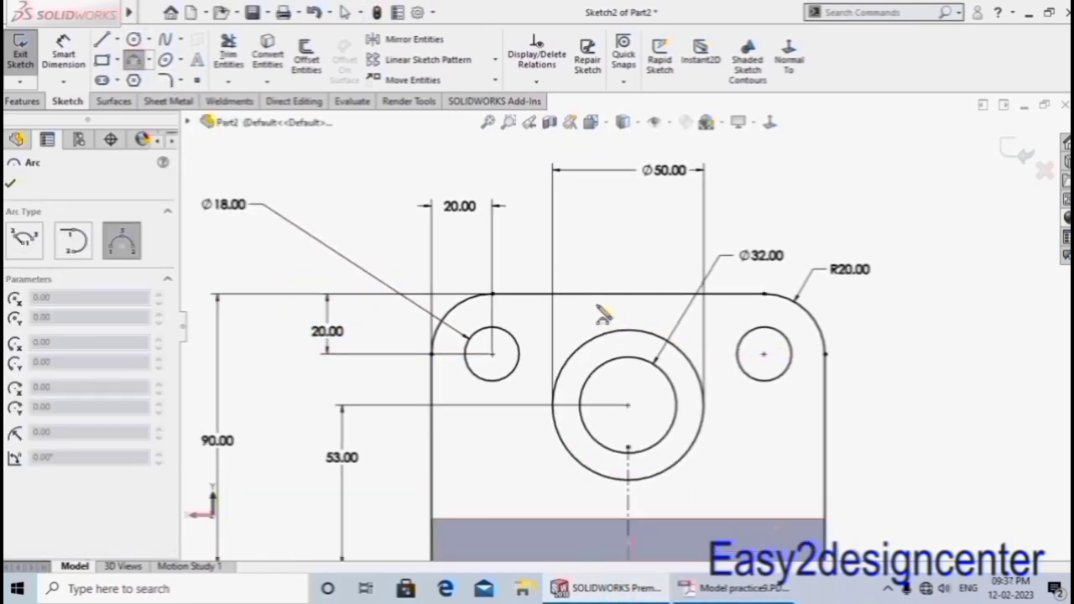
{"action": "left_click", "coordinate": [598, 294]}
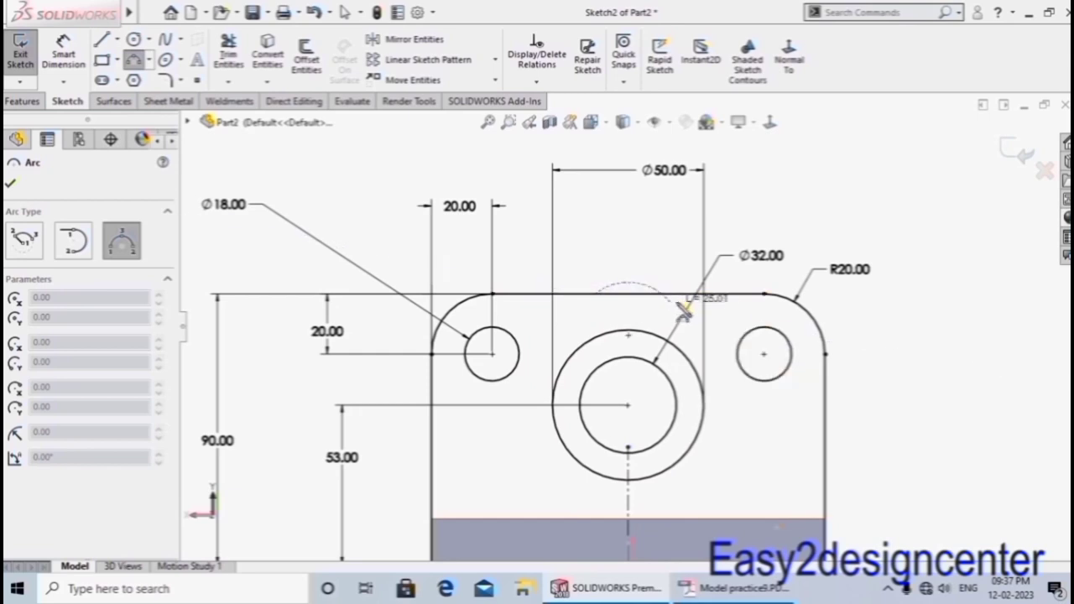
{"action": "left_click", "coordinate": [681, 294]}
{"action": "left_click", "coordinate": [667, 315]}
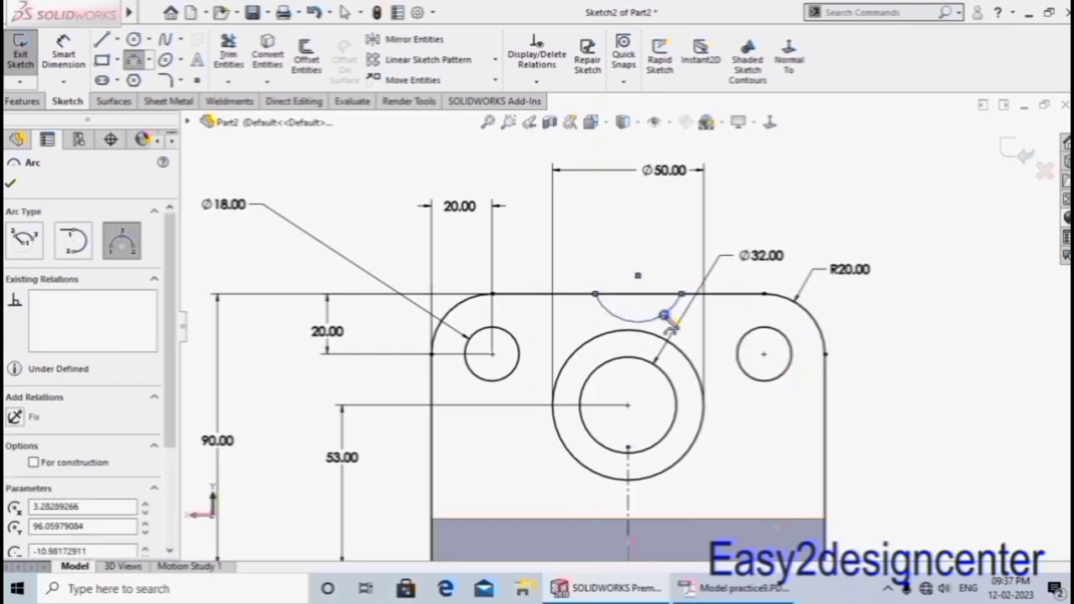
{"action": "right_click", "coordinate": [661, 309]}
{"action": "left_click", "coordinate": [691, 327]}
{"action": "key", "text": "d"}
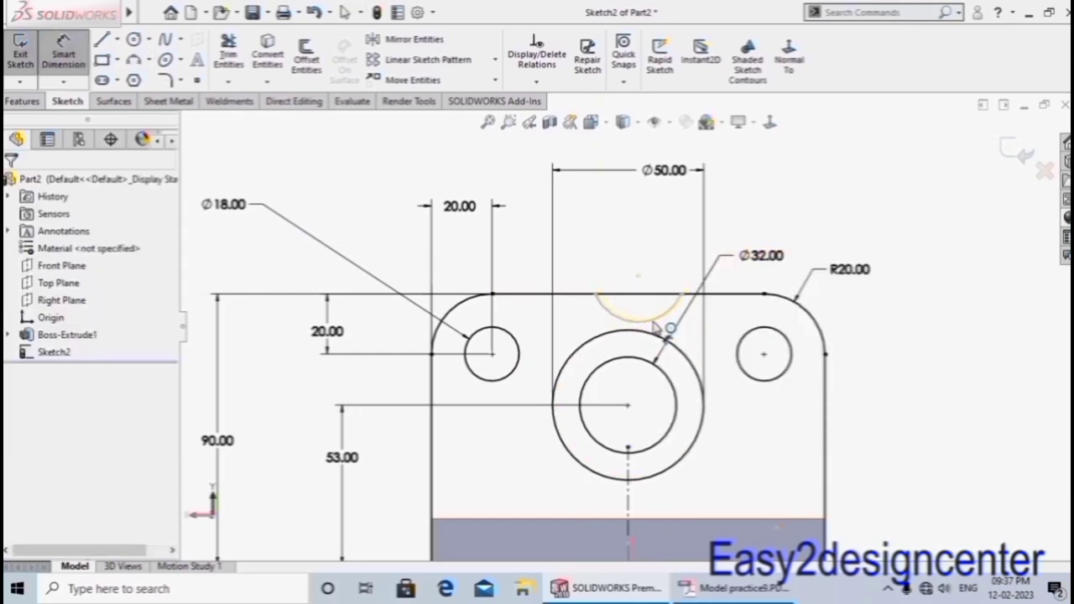
{"action": "left_click", "coordinate": [659, 315]}
{"action": "left_click", "coordinate": [759, 403]}
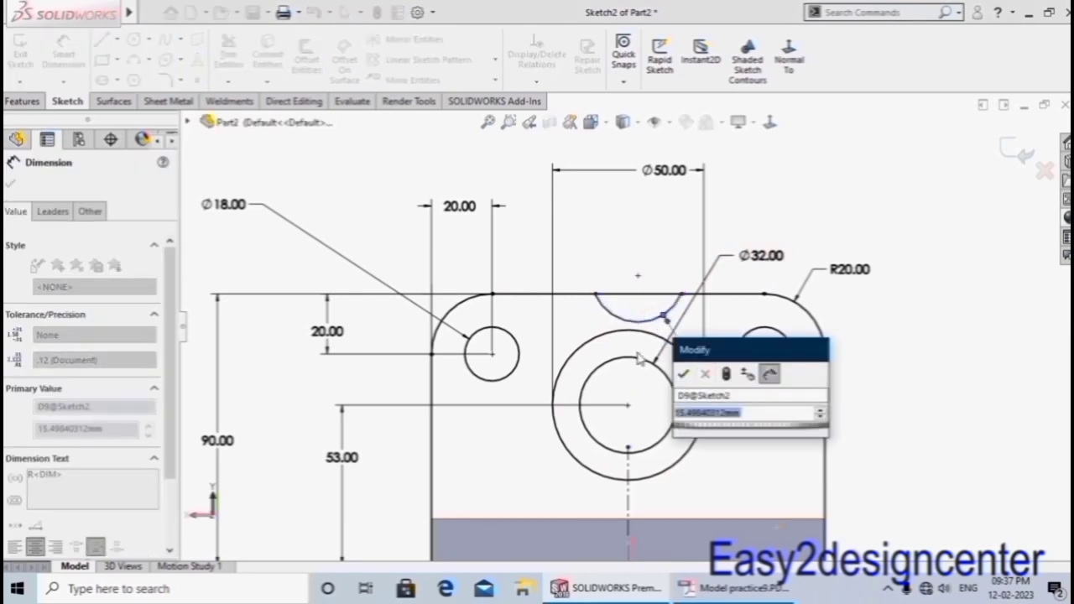
{"action": "type", "text": "5"}
{"action": "key", "text": "Return"}
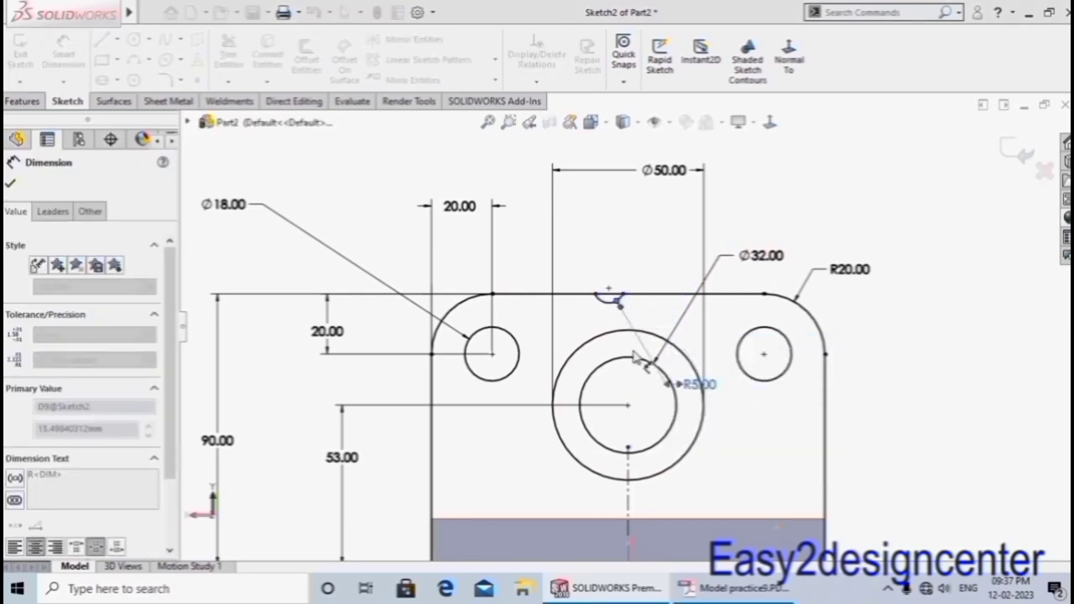
{"action": "key", "text": "Escape"}
Constrain the R5 arc's centre onto the top edge.
{"action": "scroll", "coordinate": [671, 303], "scroll_direction": "down", "scroll_amount": 2}
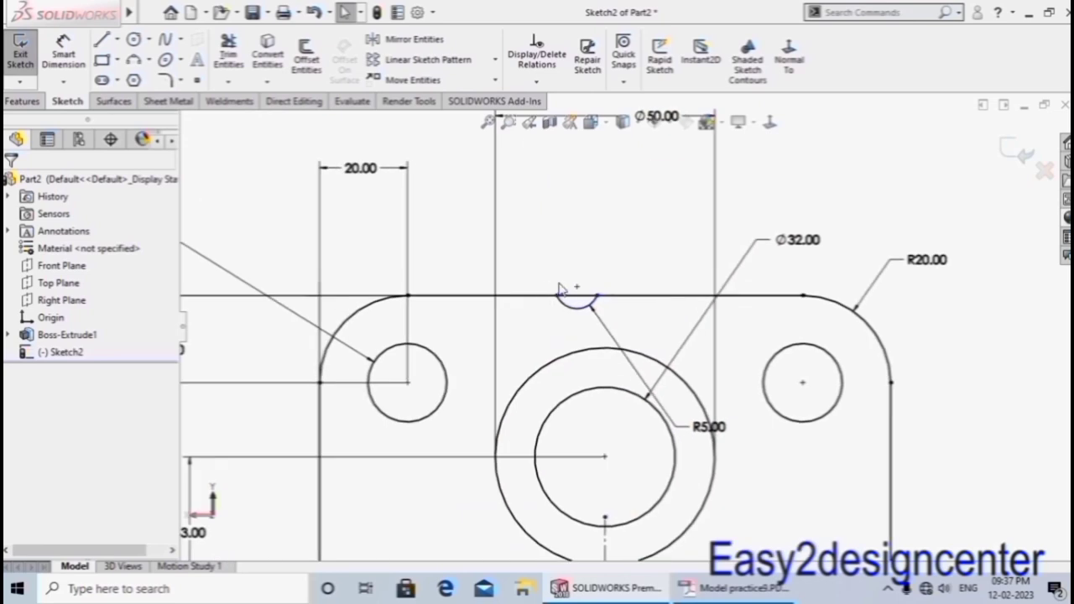
{"action": "left_click", "coordinate": [578, 288]}
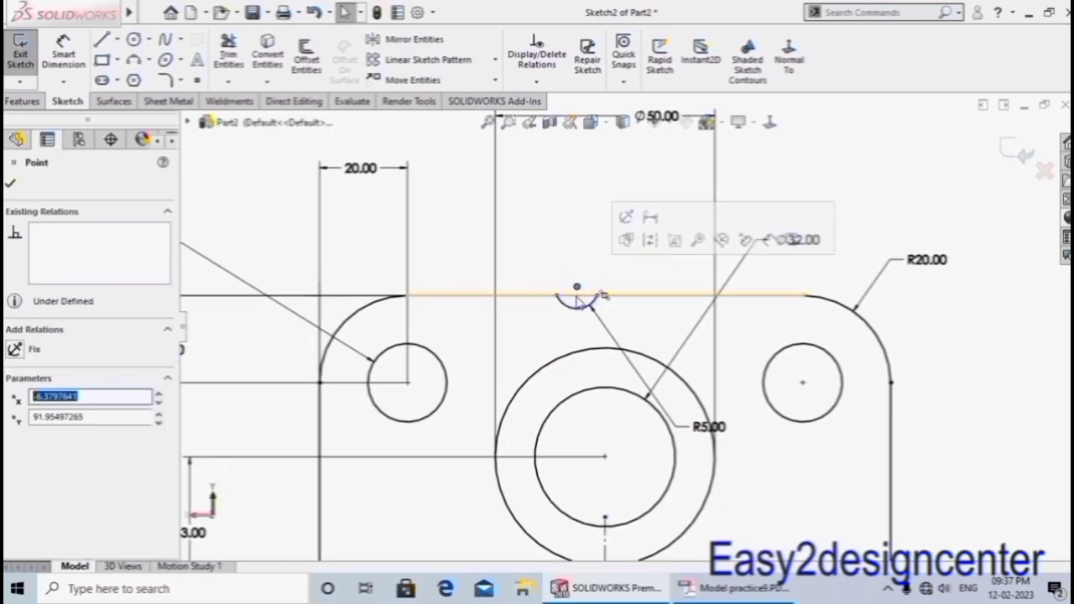
{"action": "left_click", "coordinate": [579, 296], "text": "ctrl"}
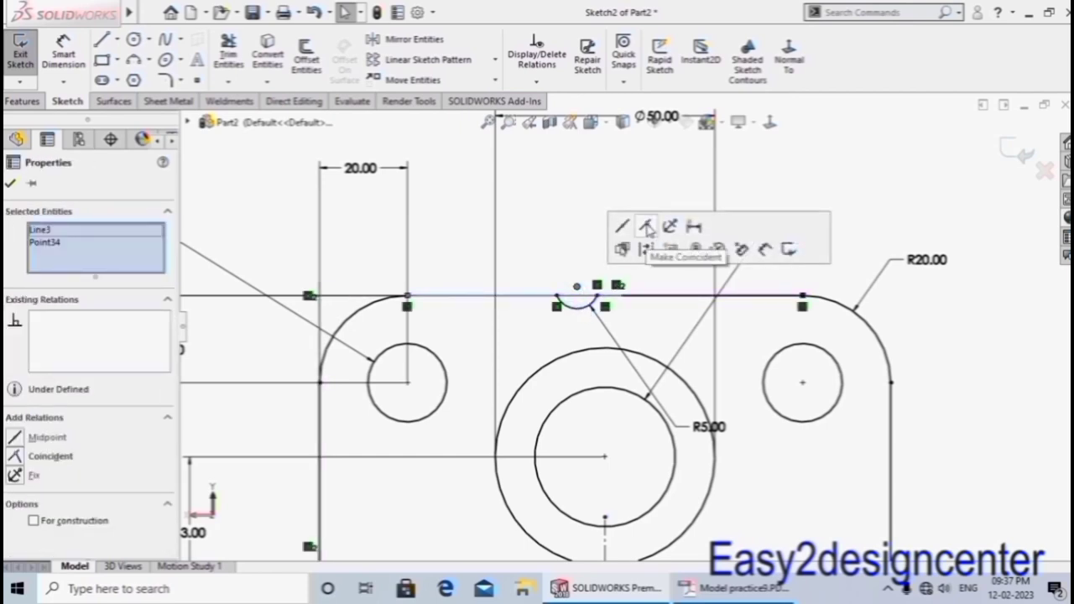
{"action": "left_click", "coordinate": [646, 228]}
{"action": "left_click", "coordinate": [547, 247]}
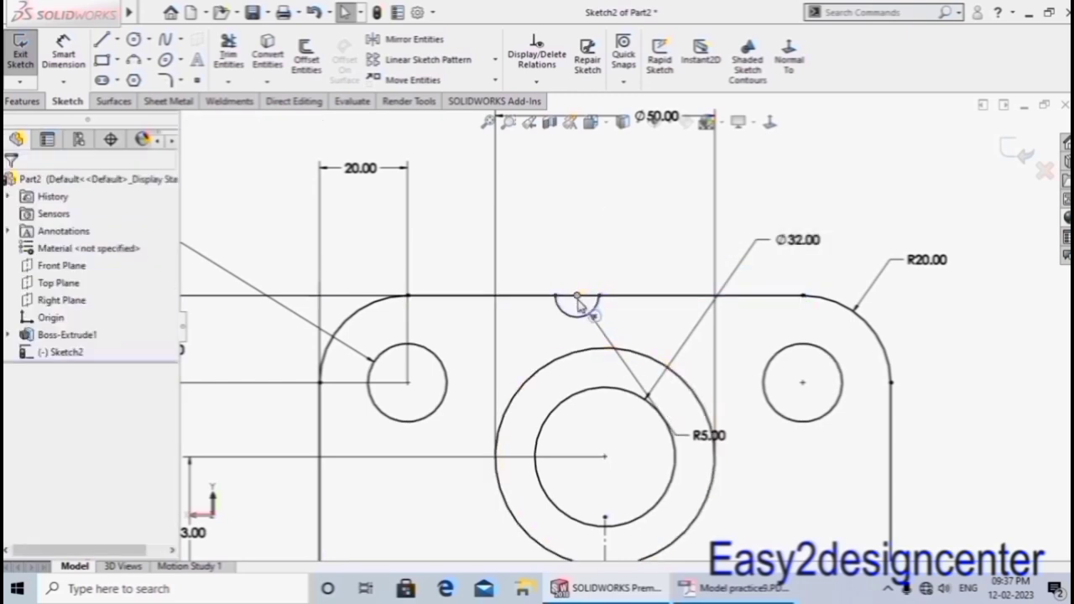
Make the R5 arc centre vertical with the Ø32 bore centre.
{"action": "left_click", "coordinate": [578, 297]}
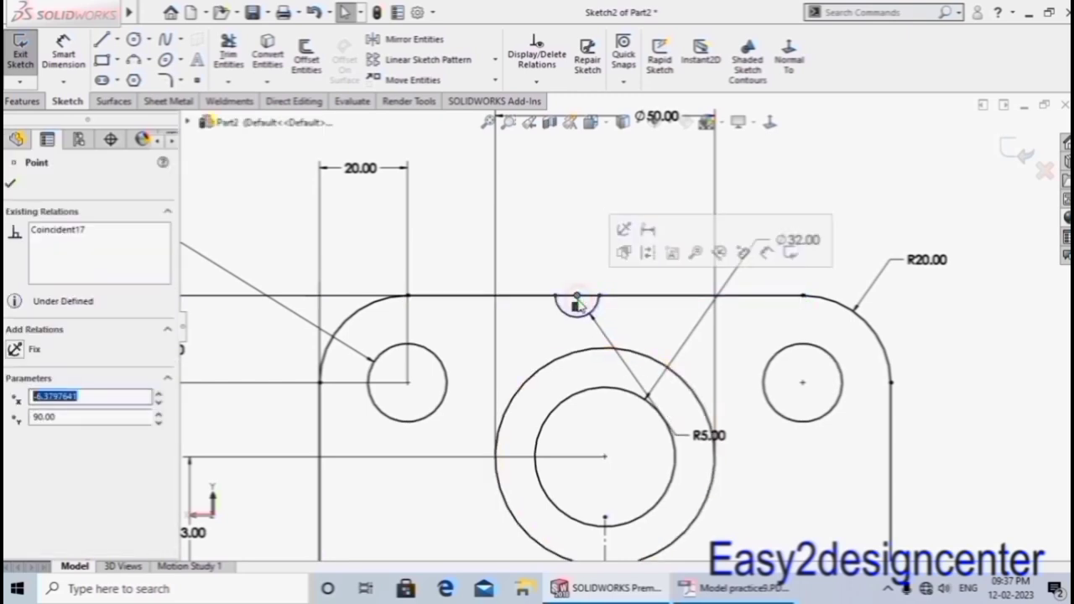
{"action": "left_click", "coordinate": [604, 458], "text": "ctrl"}
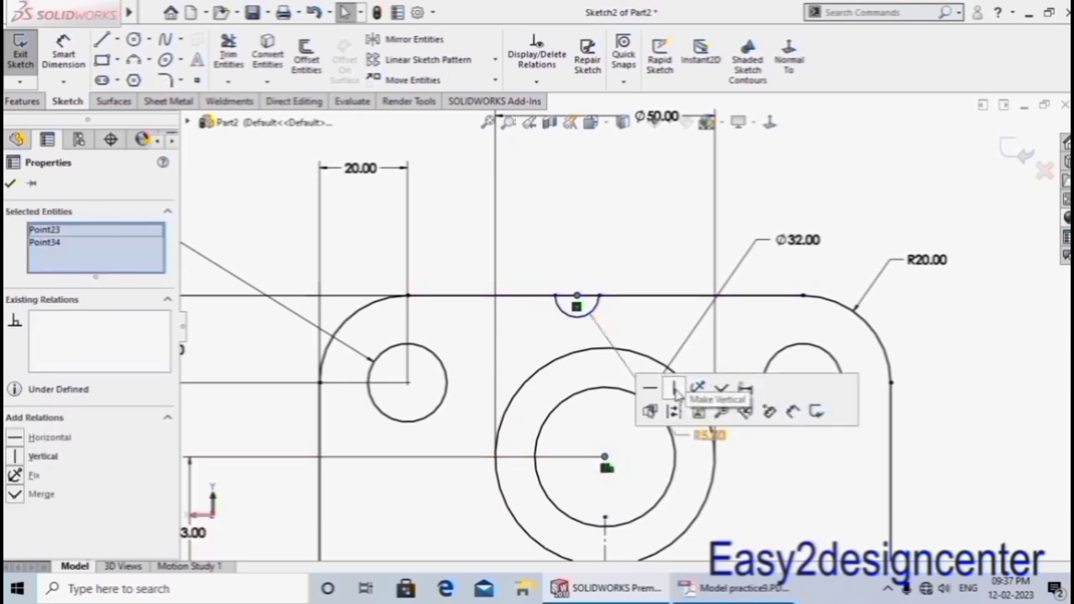
{"action": "left_click", "coordinate": [677, 389]}
{"action": "left_click", "coordinate": [612, 234]}
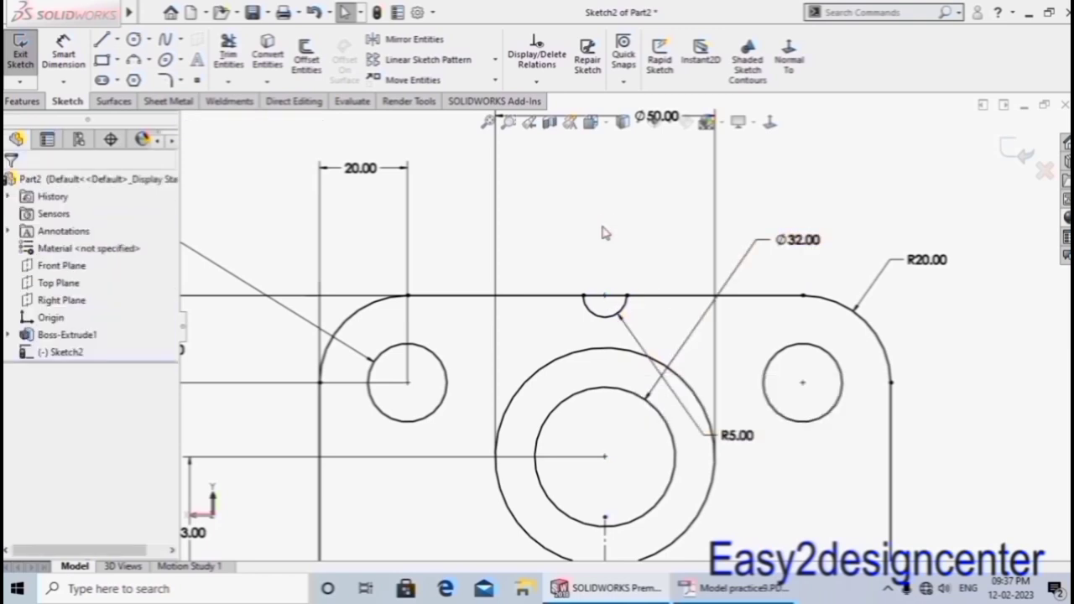
{"action": "scroll", "coordinate": [609, 243], "scroll_direction": "up", "scroll_amount": 1}
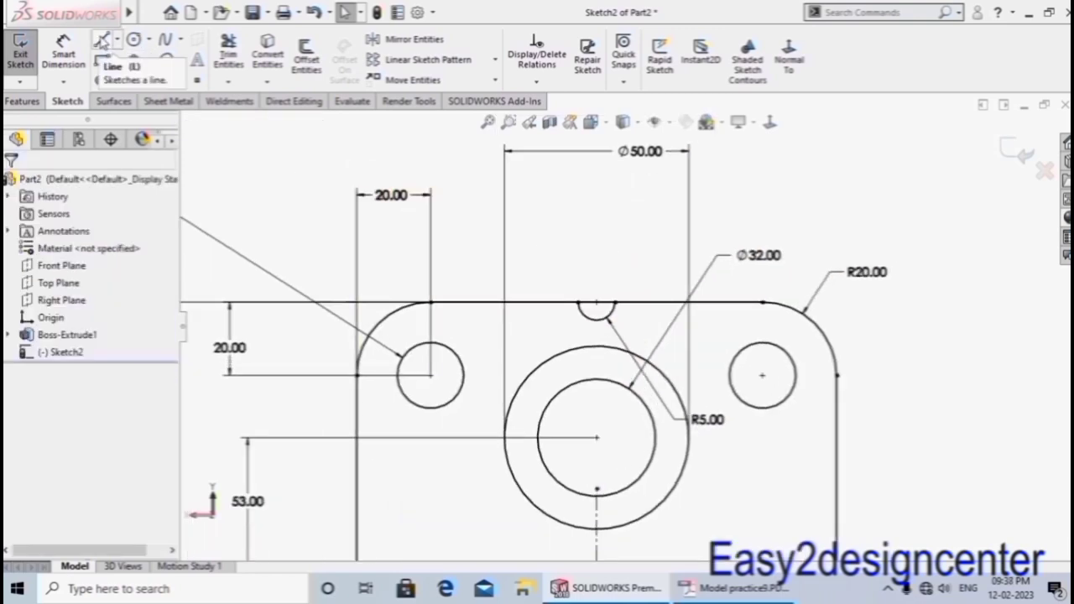
Draw a vertical line from the top edge down to the Ø50 circle.
{"action": "left_click", "coordinate": [101, 41]}
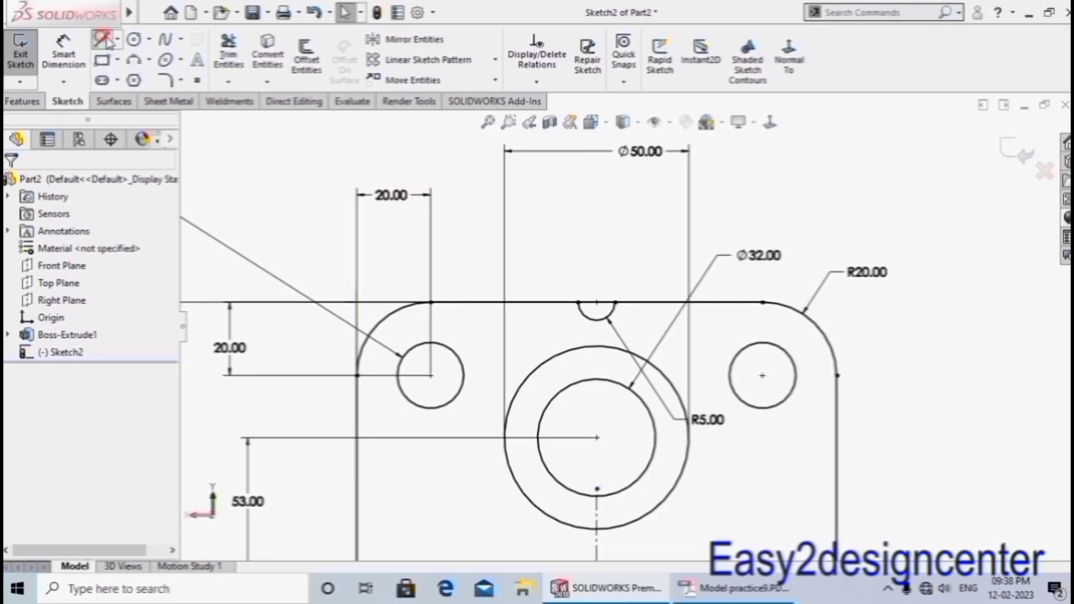
{"action": "left_click", "coordinate": [538, 302]}
{"action": "left_click", "coordinate": [539, 367]}
{"action": "right_click", "coordinate": [540, 367]}
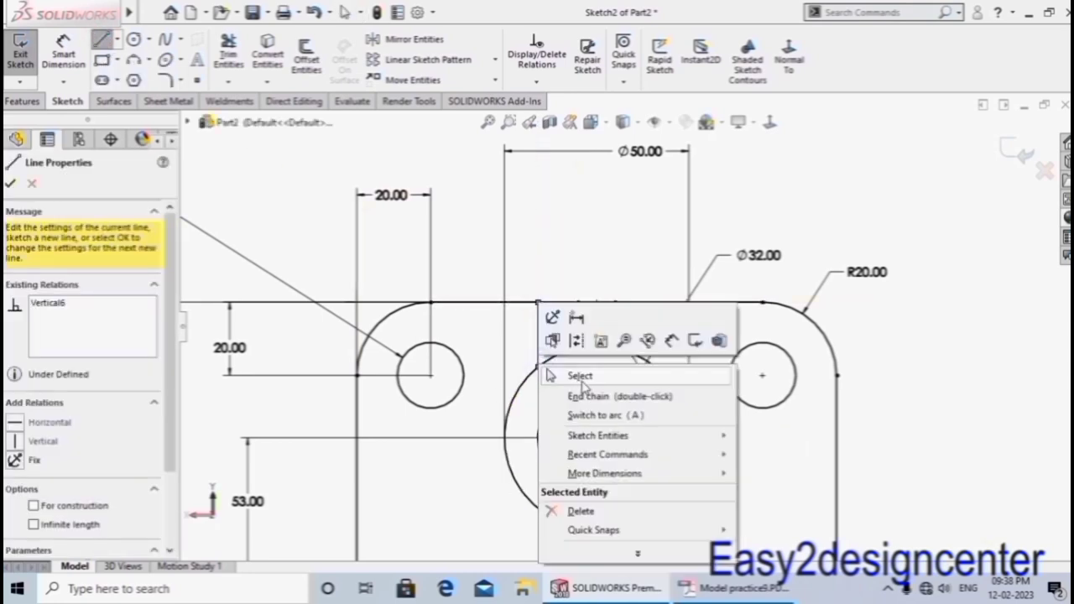
{"action": "left_click", "coordinate": [582, 377]}
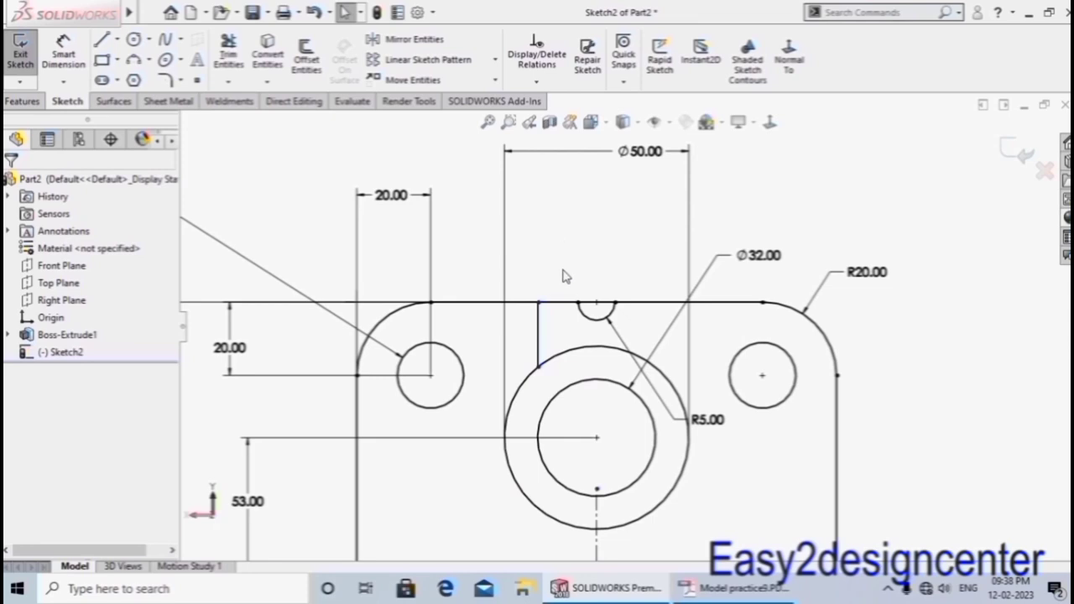
{"action": "right_click_drag", "start_coordinate": [564, 277], "coordinate": [588, 168]}
Dimension the vertical line 10 mm from the R5 slot arc.
{"action": "left_click", "coordinate": [538, 303]}
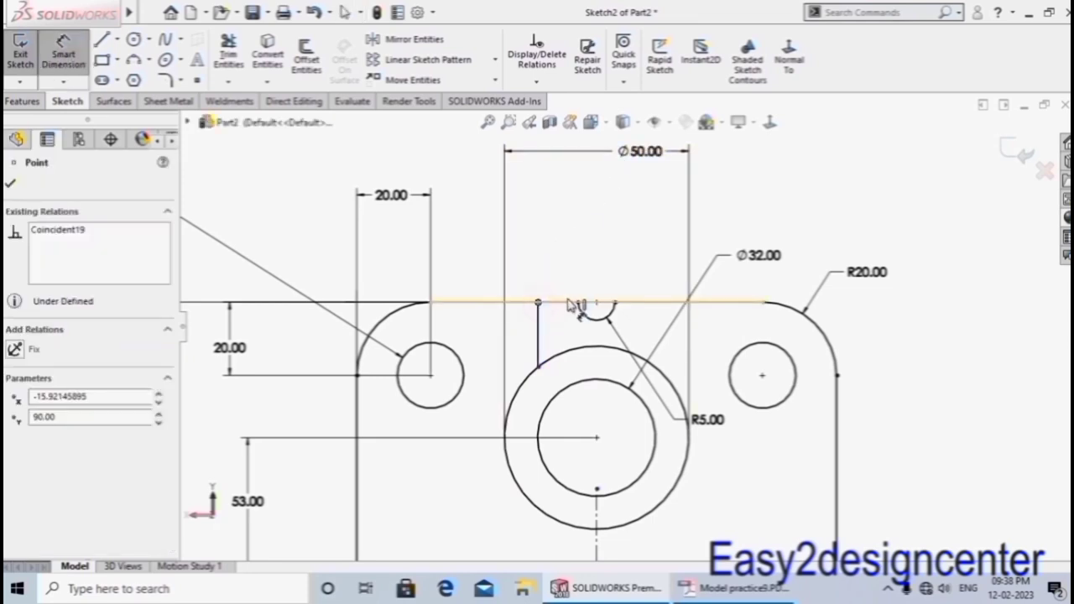
{"action": "left_click", "coordinate": [579, 304]}
{"action": "left_click", "coordinate": [564, 258]}
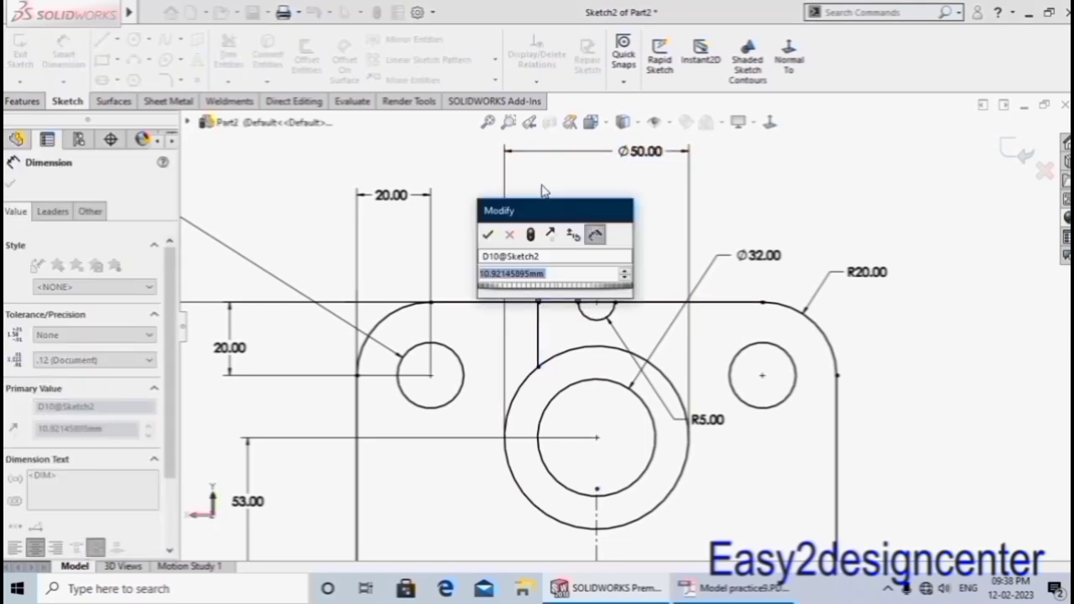
{"action": "type", "text": "10"}
{"action": "key", "text": "Return"}
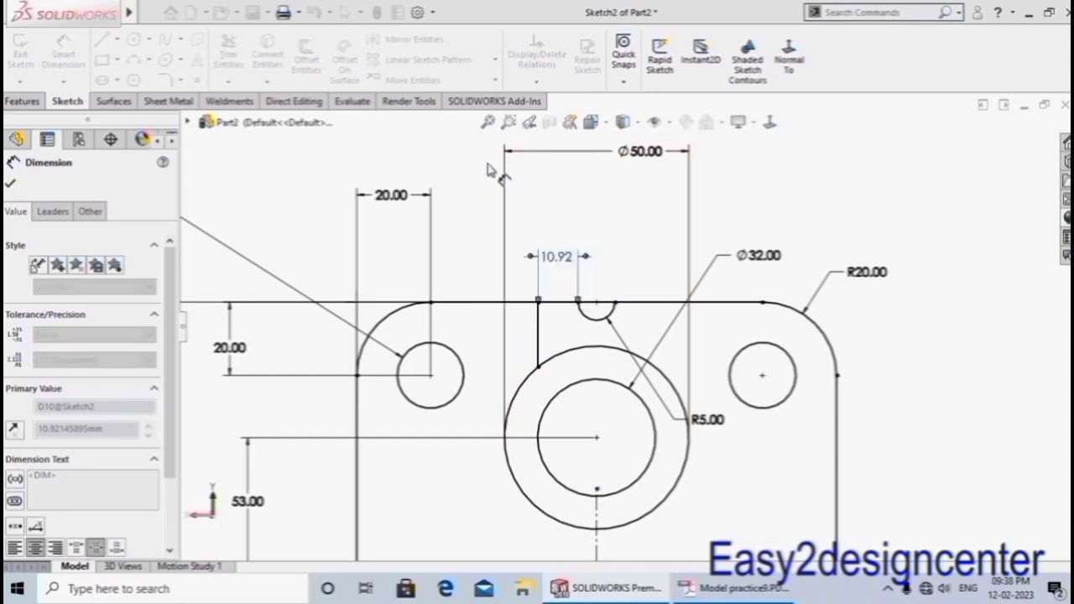
{"action": "left_click", "coordinate": [292, 203]}
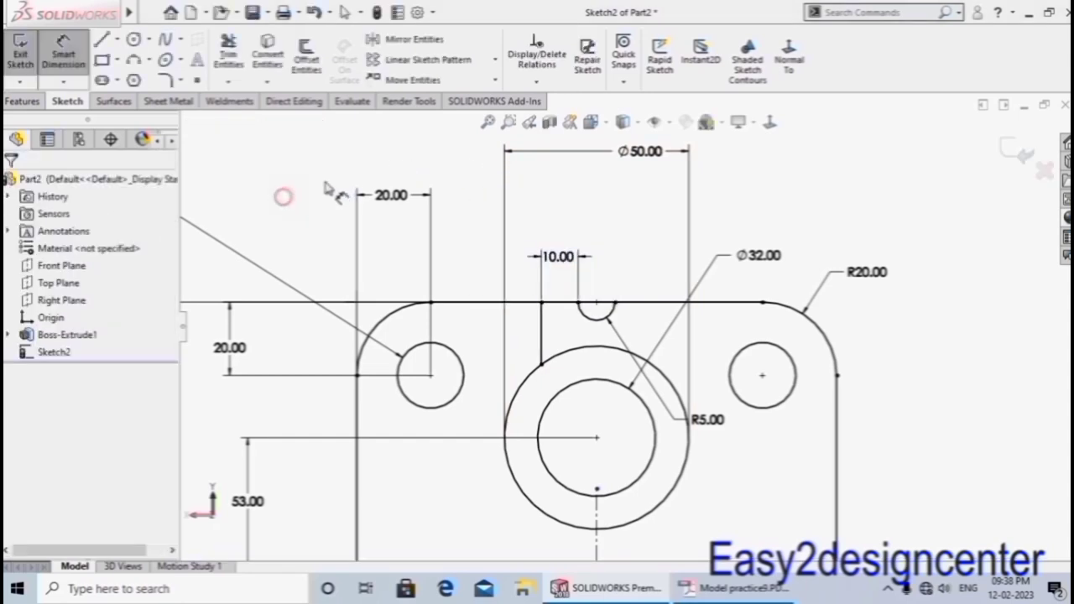
Mirror the vertical line across the centreline to the right side.
{"action": "left_click", "coordinate": [426, 46]}
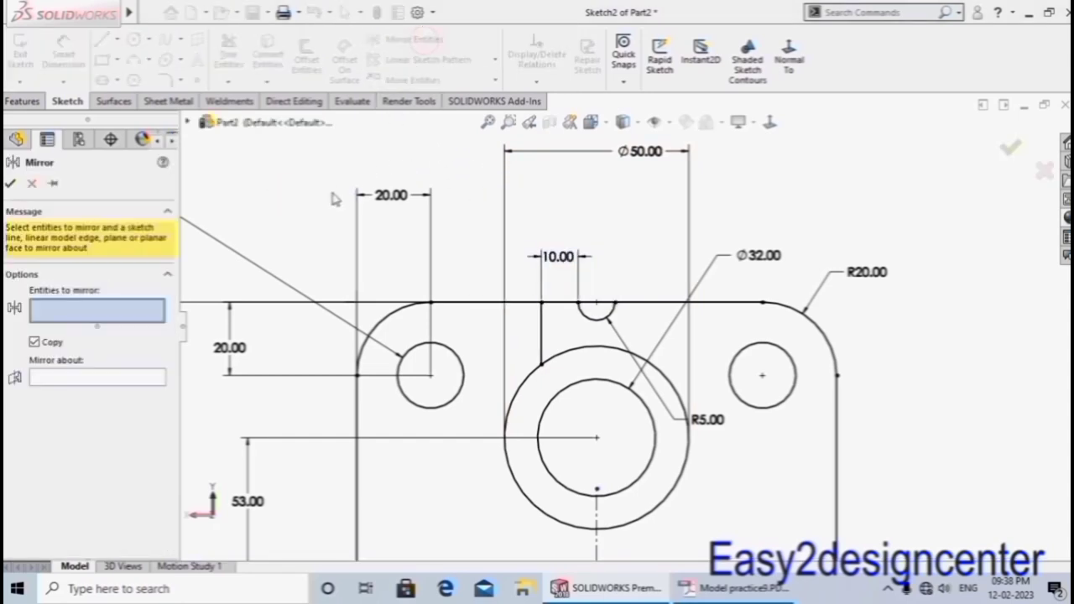
{"action": "left_click", "coordinate": [543, 334]}
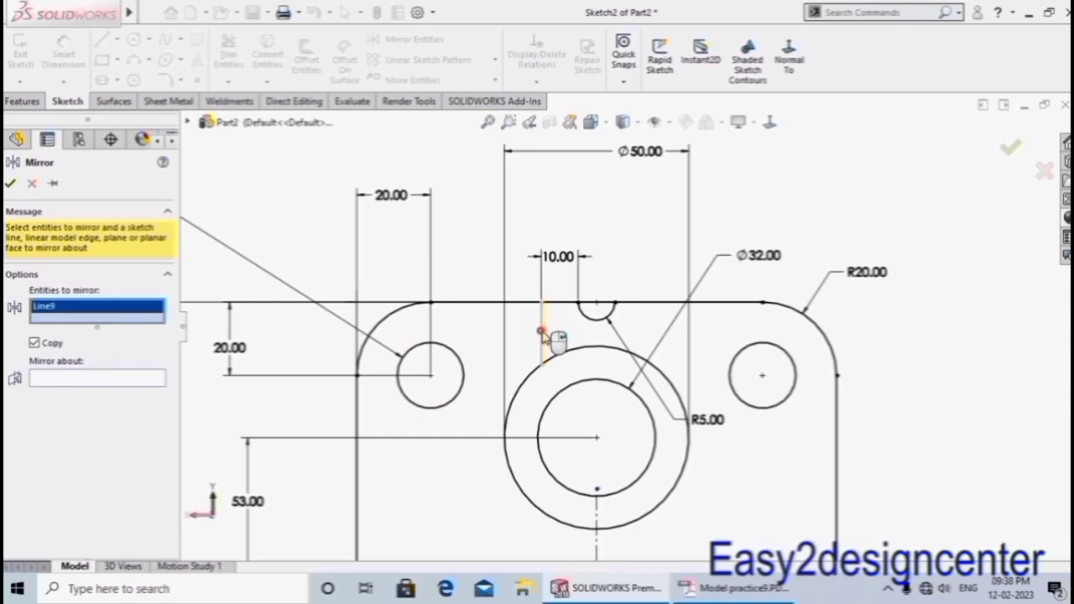
{"action": "left_click", "coordinate": [120, 381]}
{"action": "scroll", "coordinate": [628, 326], "scroll_direction": "up", "scroll_amount": 3}
{"action": "left_click", "coordinate": [614, 468]}
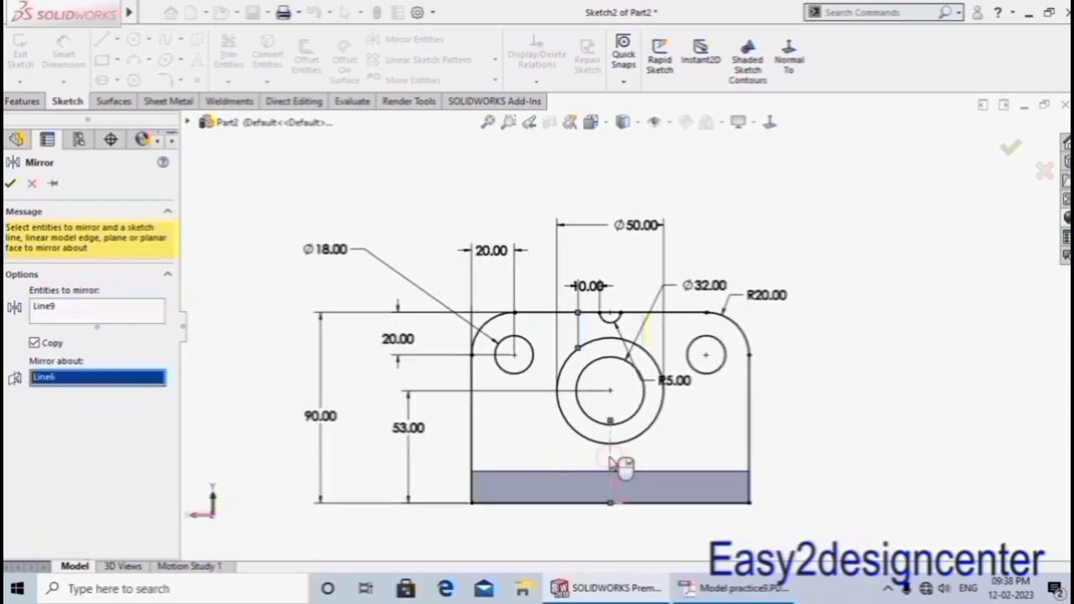
{"action": "left_click", "coordinate": [11, 184]}
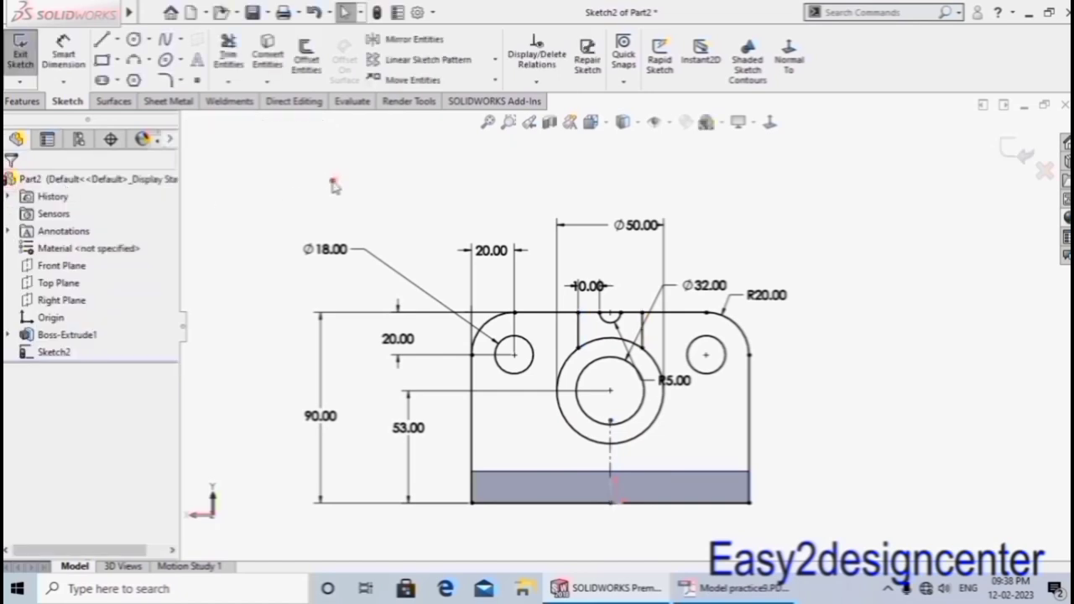
Zoom to fit and switch to an isometric view of the part.
{"action": "key", "text": "z"}
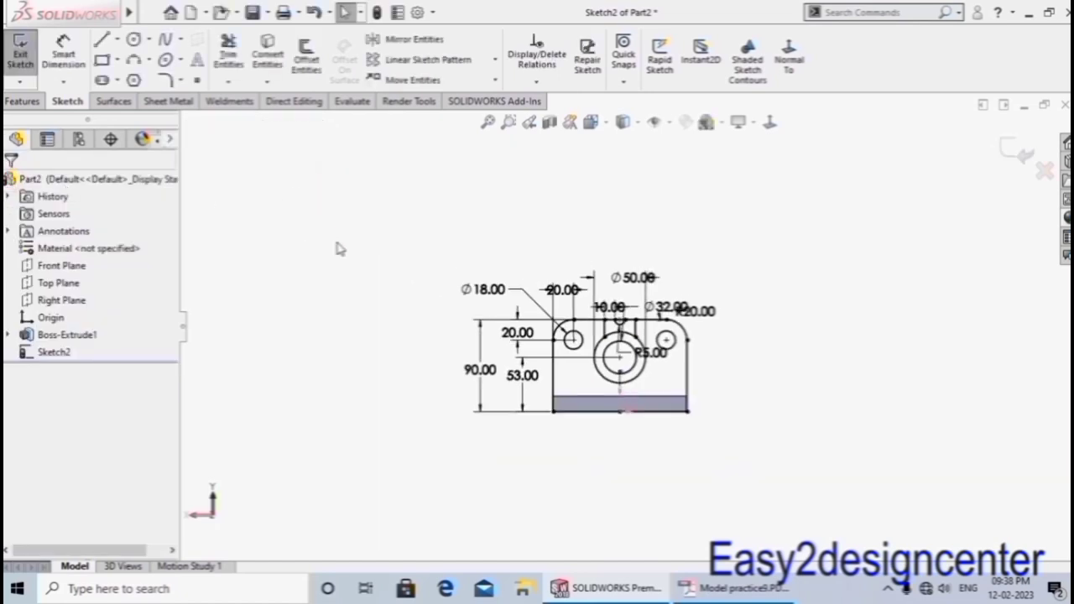
{"action": "key", "text": "ctrl+7"}
{"action": "scroll", "coordinate": [671, 378], "scroll_direction": "up", "scroll_amount": 4}
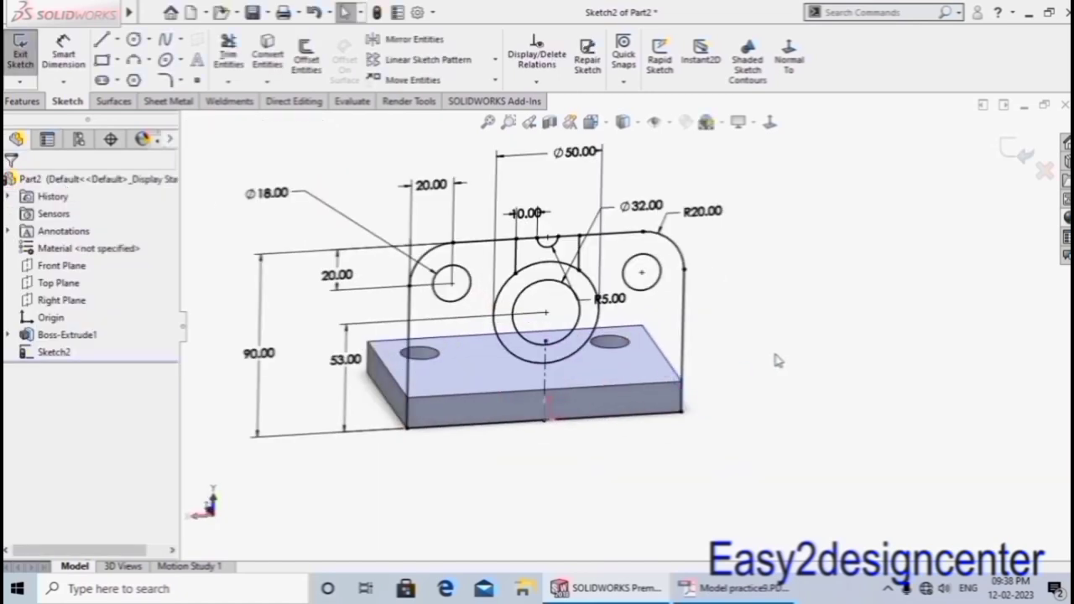
{"action": "scroll", "coordinate": [793, 352], "scroll_direction": "down", "scroll_amount": 2}
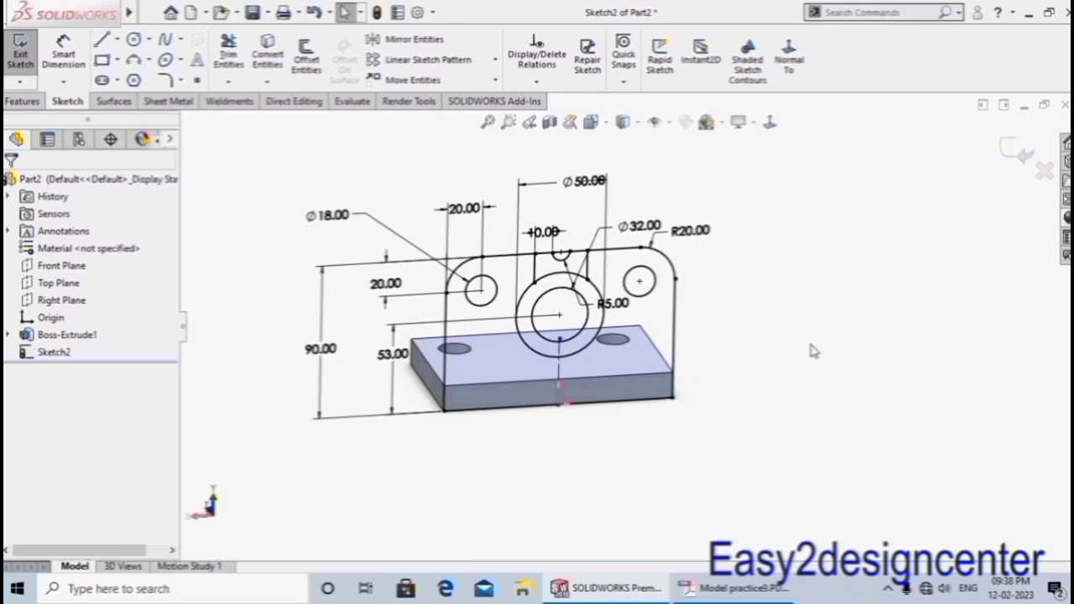
Extrude the four upright regions of Sketch2 15 mm, reversed, onto the base plate.
{"action": "left_click", "coordinate": [22, 101]}
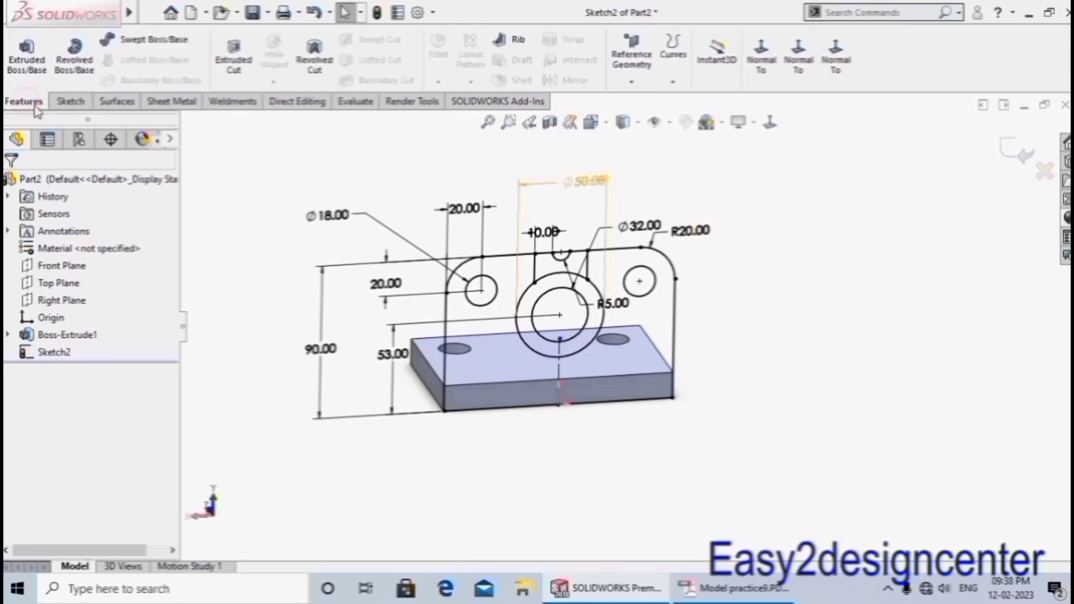
{"action": "left_click", "coordinate": [28, 61]}
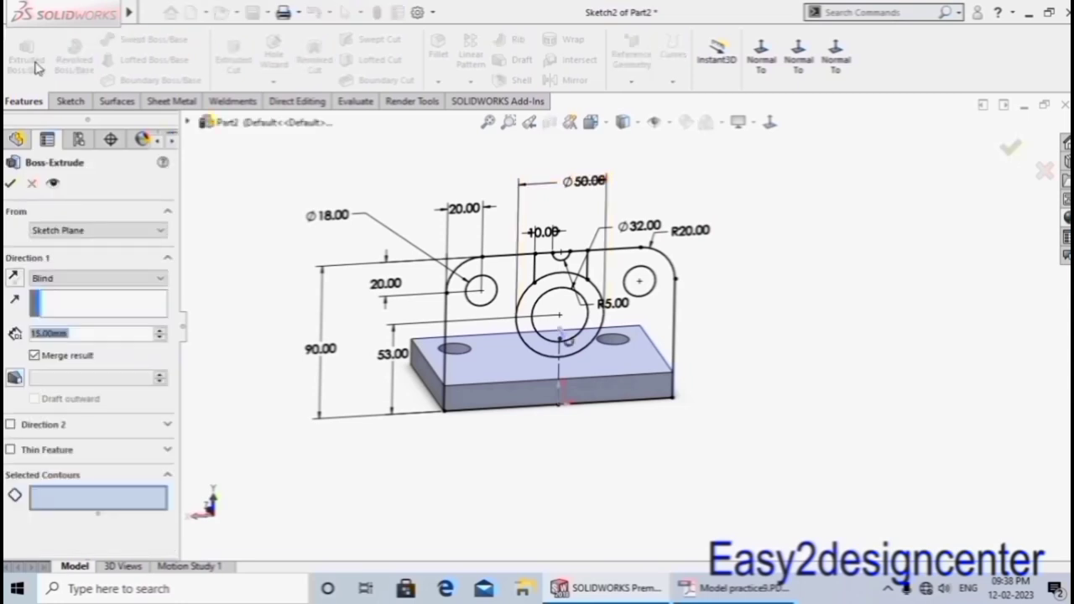
{"action": "left_click", "coordinate": [69, 501]}
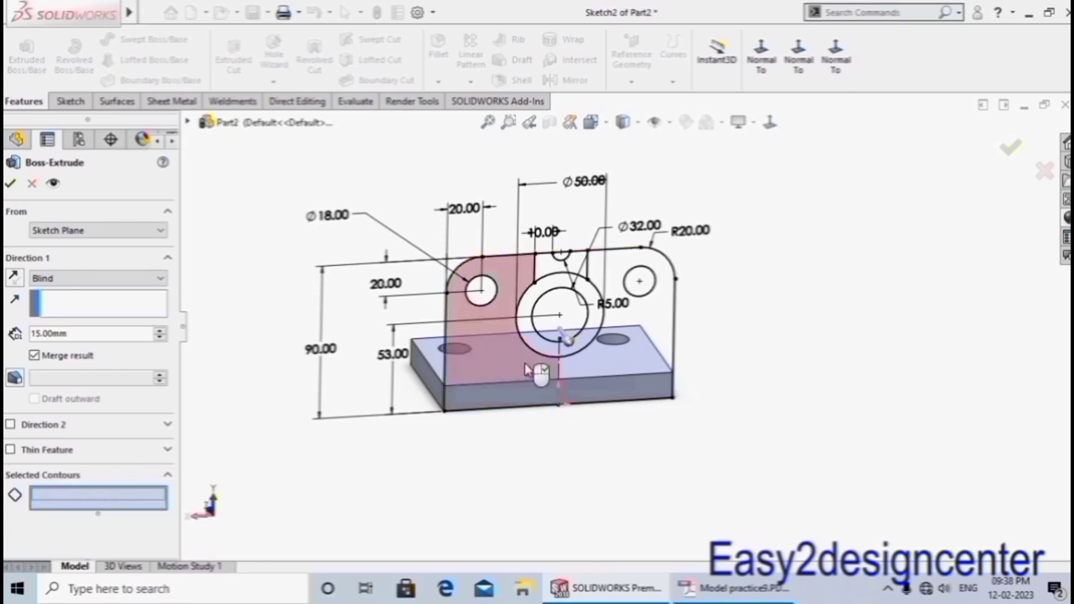
{"action": "left_click", "coordinate": [487, 356]}
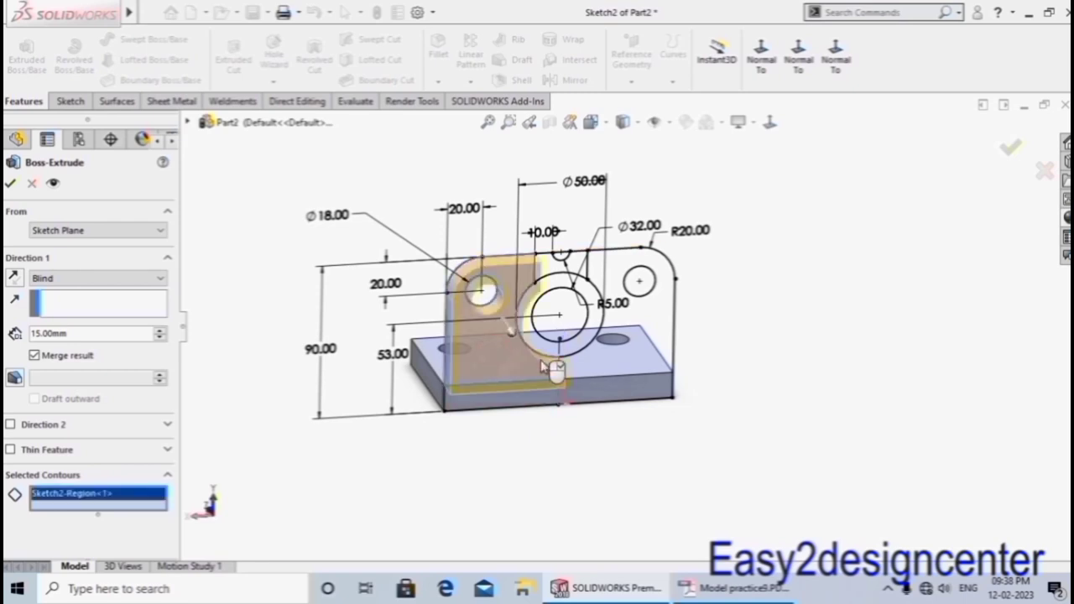
{"action": "left_click", "coordinate": [619, 369]}
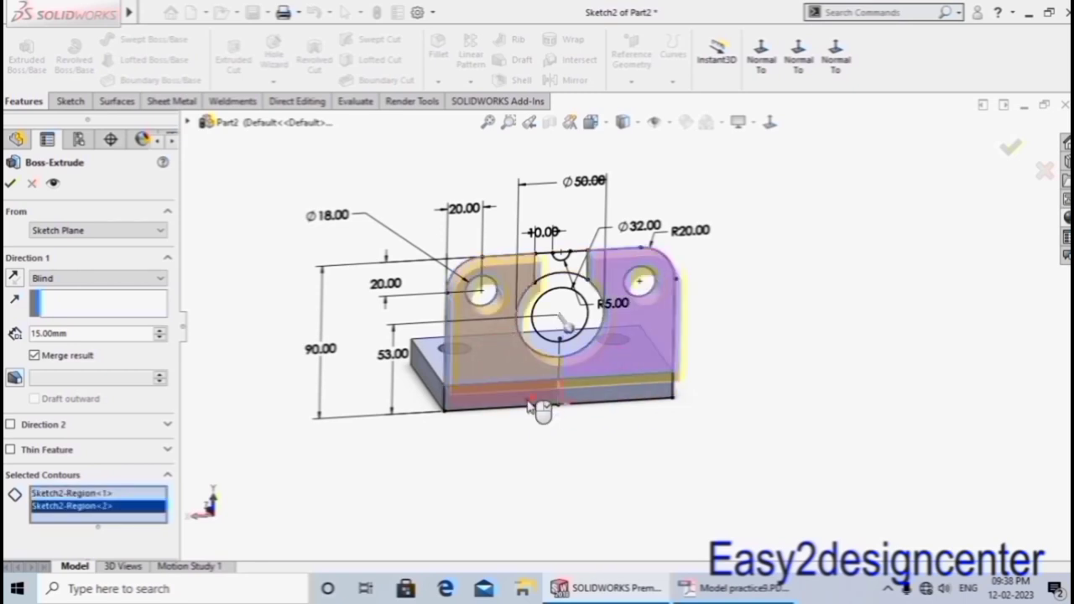
{"action": "left_click", "coordinate": [528, 407]}
{"action": "left_click", "coordinate": [611, 407]}
{"action": "mouse_move", "coordinate": [451, 470]}
{"action": "middle_mouse_down"}
{"action": "mouse_move", "coordinate": [436, 424]}
{"action": "mouse_move", "coordinate": [489, 434]}
{"action": "middle_mouse_up"}
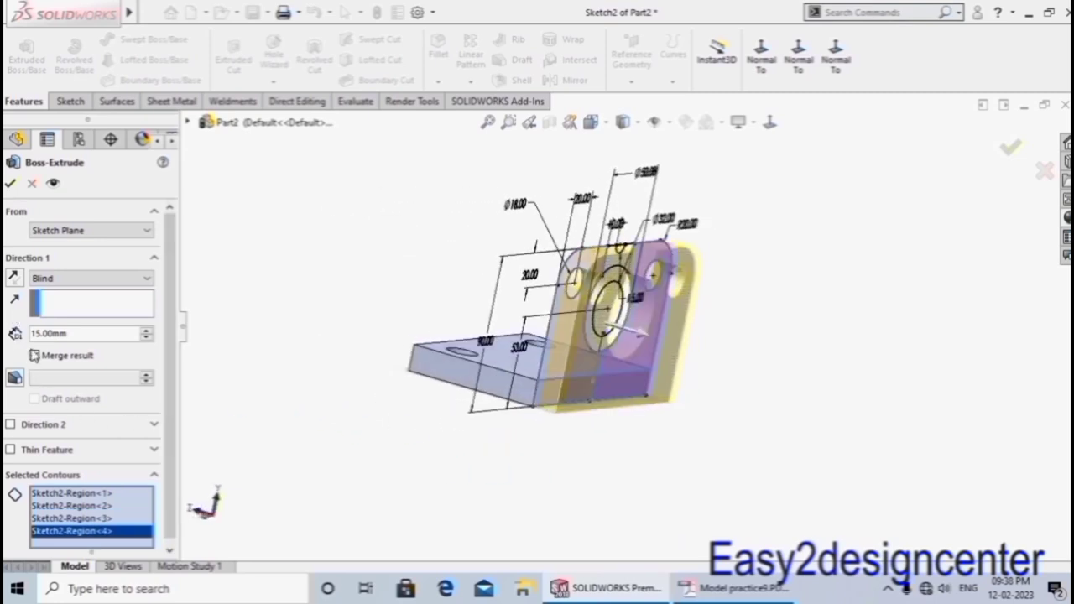
{"action": "left_click", "coordinate": [14, 277]}
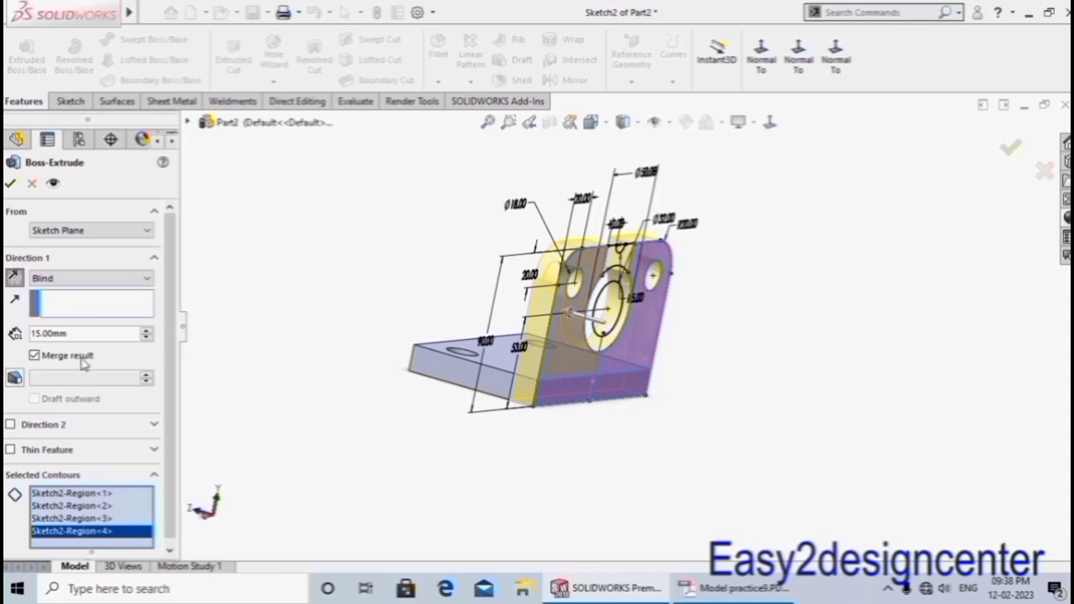
{"action": "left_click", "coordinate": [11, 185]}
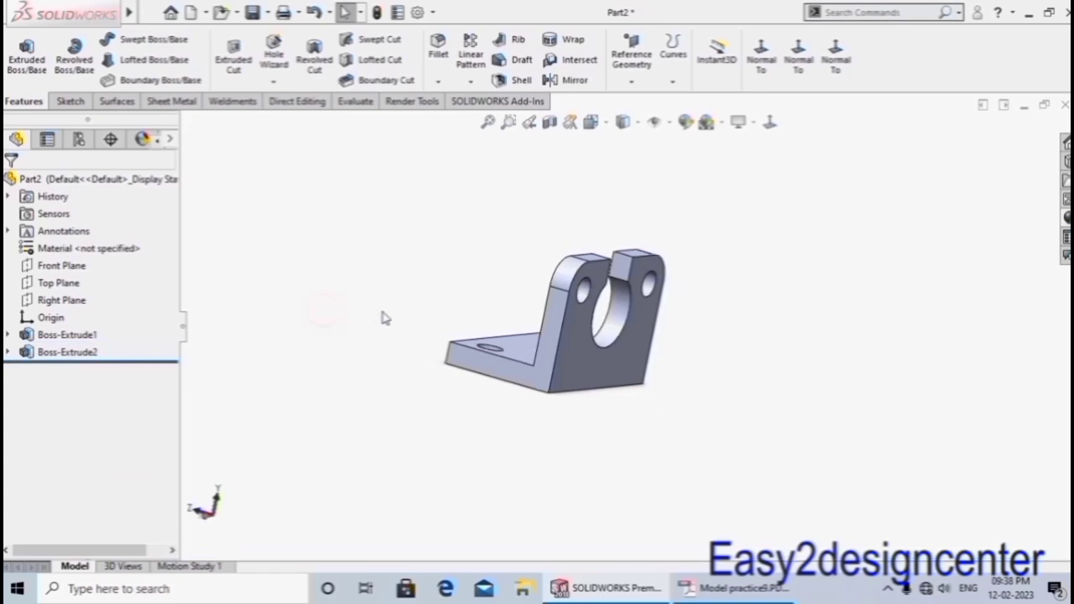
Show Sketch2 on the model under the new Boss-Extrude2.
{"action": "left_click", "coordinate": [9, 354]}
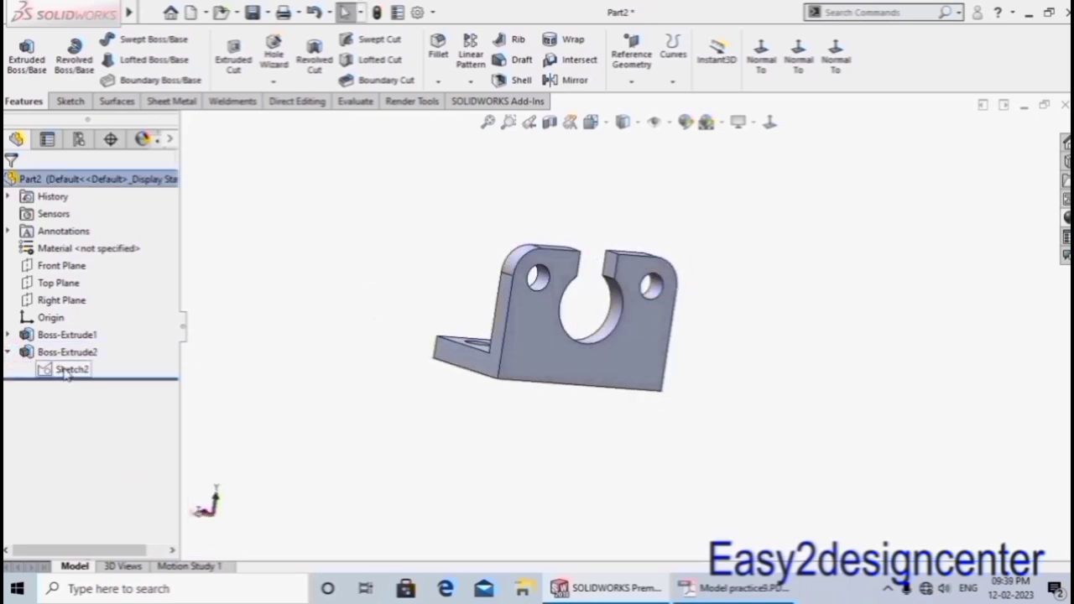
{"action": "right_click", "coordinate": [67, 374]}
{"action": "left_click", "coordinate": [80, 352]}
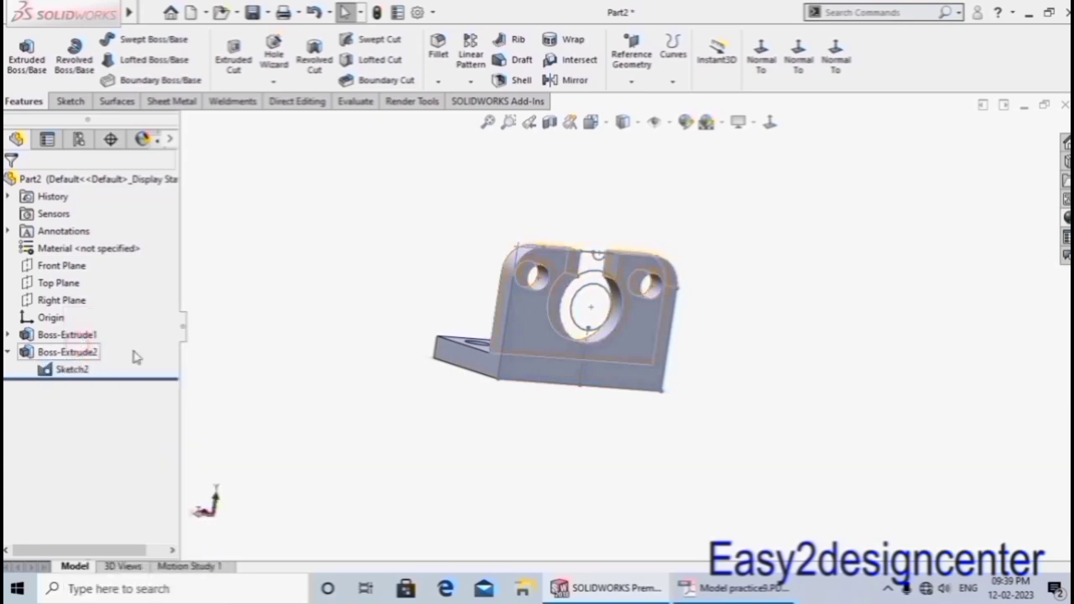
{"action": "middle_click_drag", "start_coordinate": [345, 379], "coordinate": [347, 376]}
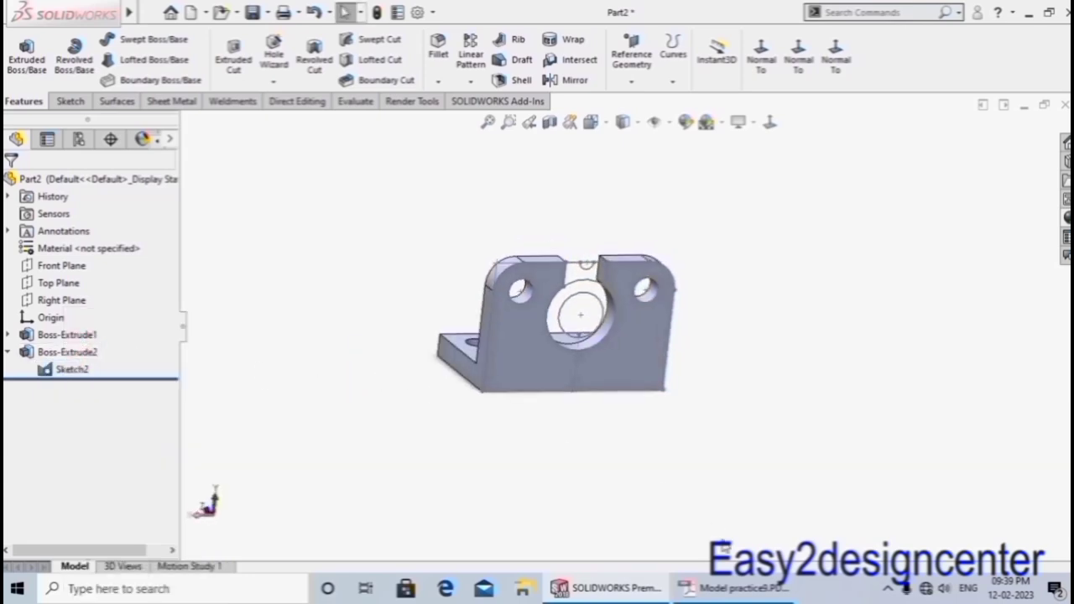
Switch to Model practice9.PDF in Adobe Reader to check the upright's remaining dimensions.
{"action": "left_click", "coordinate": [730, 588]}
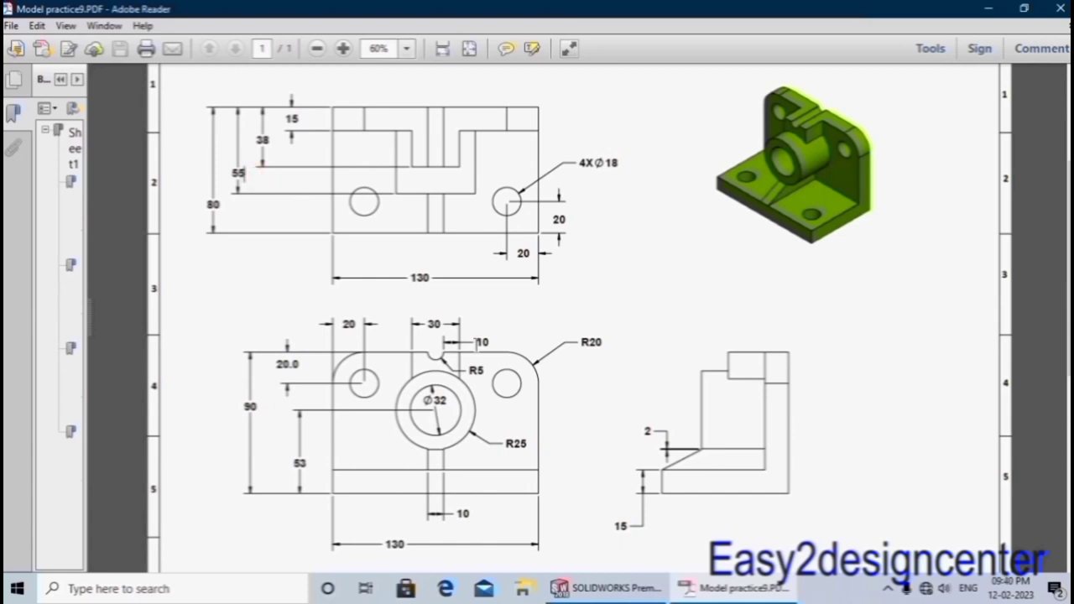
Back in SOLIDWORKS, start an Extruded Boss on Sketch2 and remove the wrong contour.
{"action": "left_click", "coordinate": [606, 588]}
{"action": "middle_click_drag", "start_coordinate": [344, 333], "coordinate": [305, 347]}
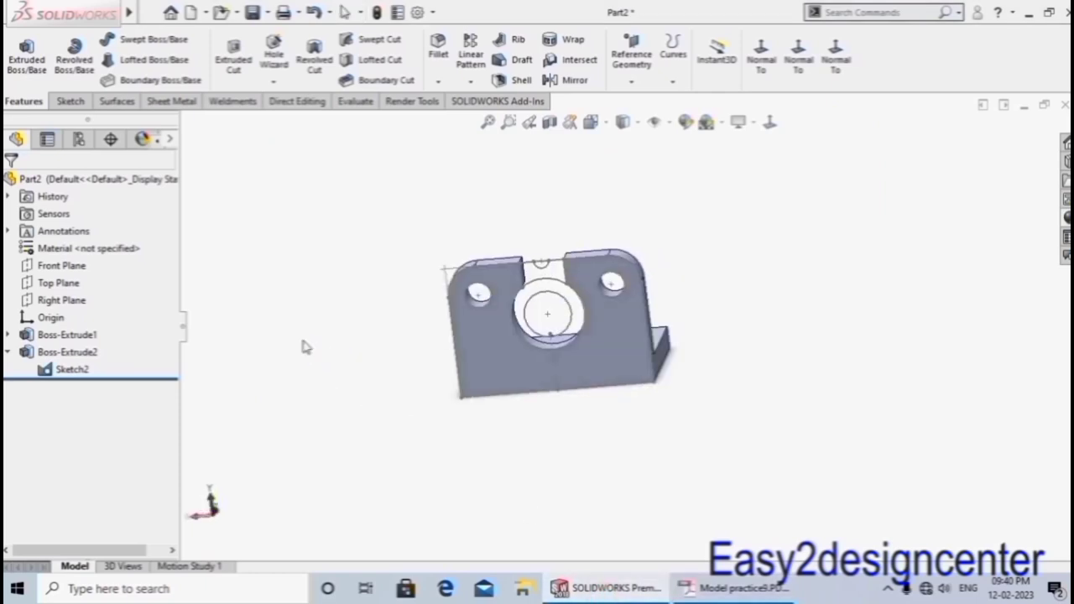
{"action": "left_click", "coordinate": [27, 58]}
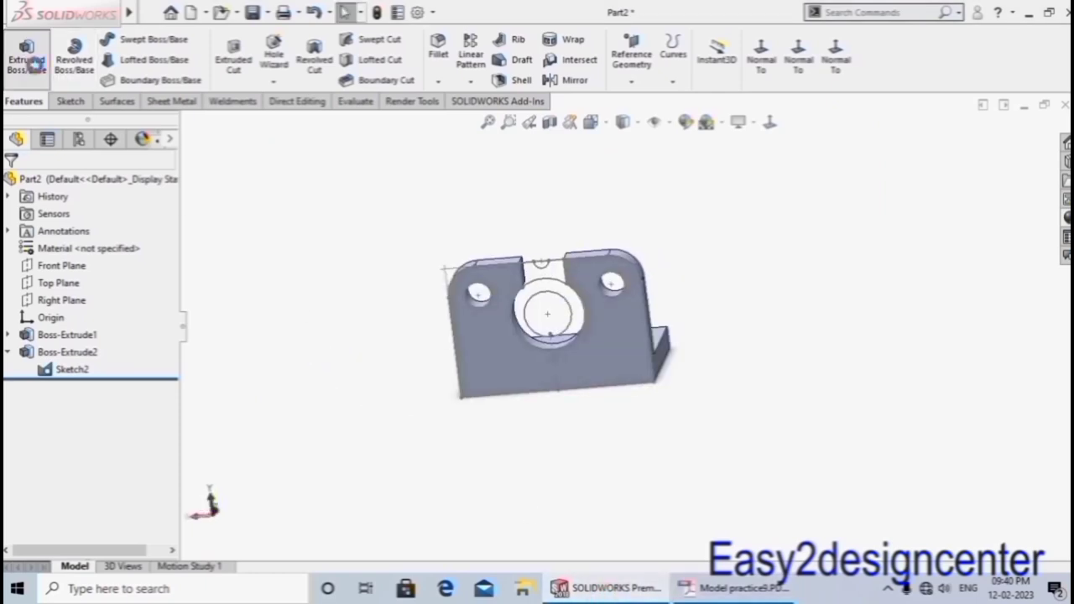
{"action": "left_click", "coordinate": [511, 312]}
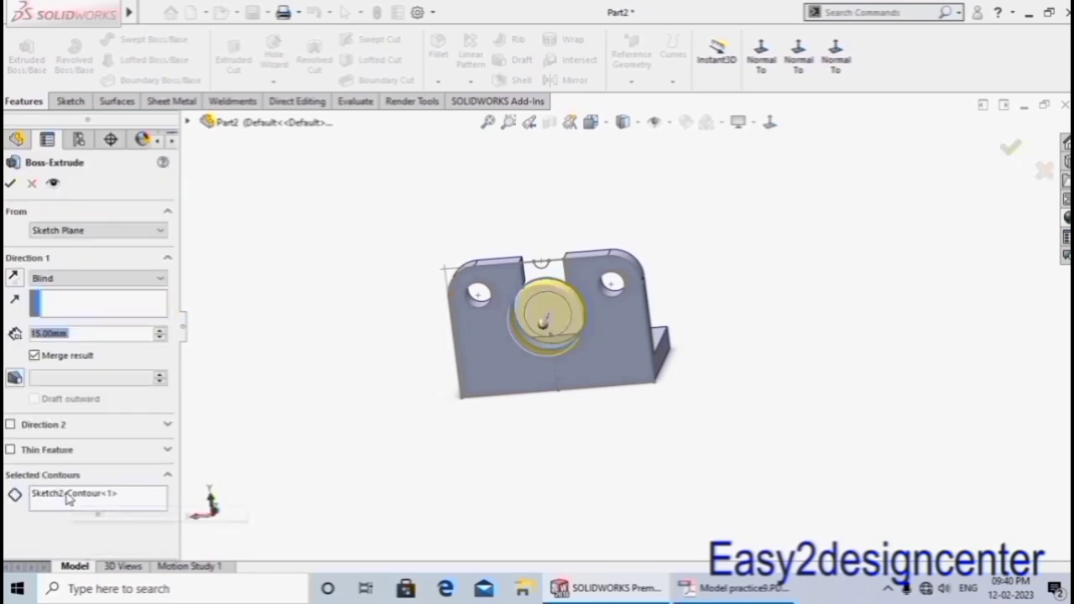
{"action": "right_click", "coordinate": [68, 497]}
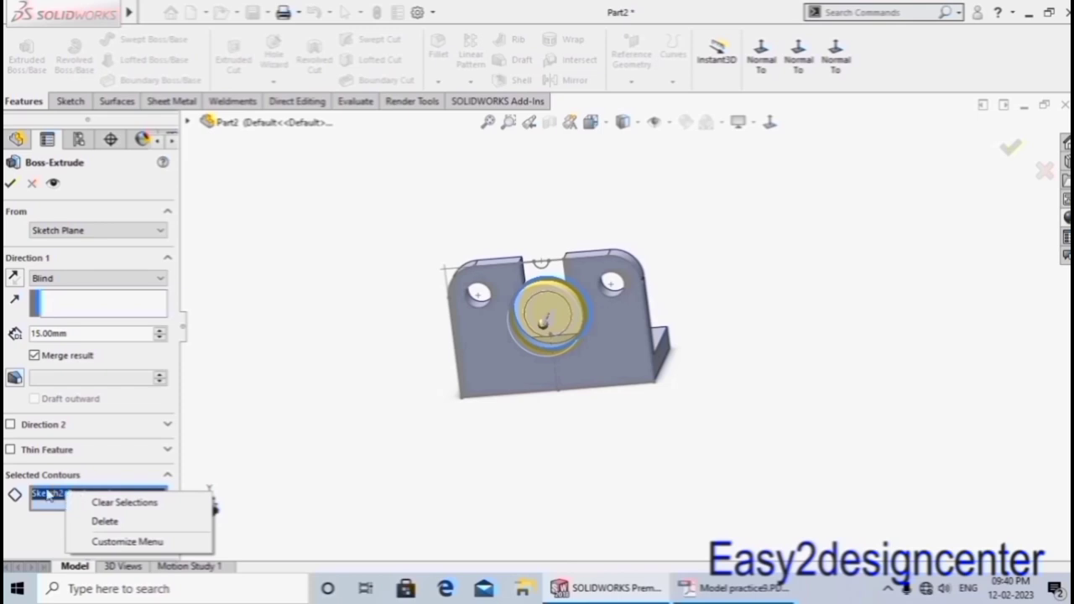
{"action": "left_click", "coordinate": [107, 521]}
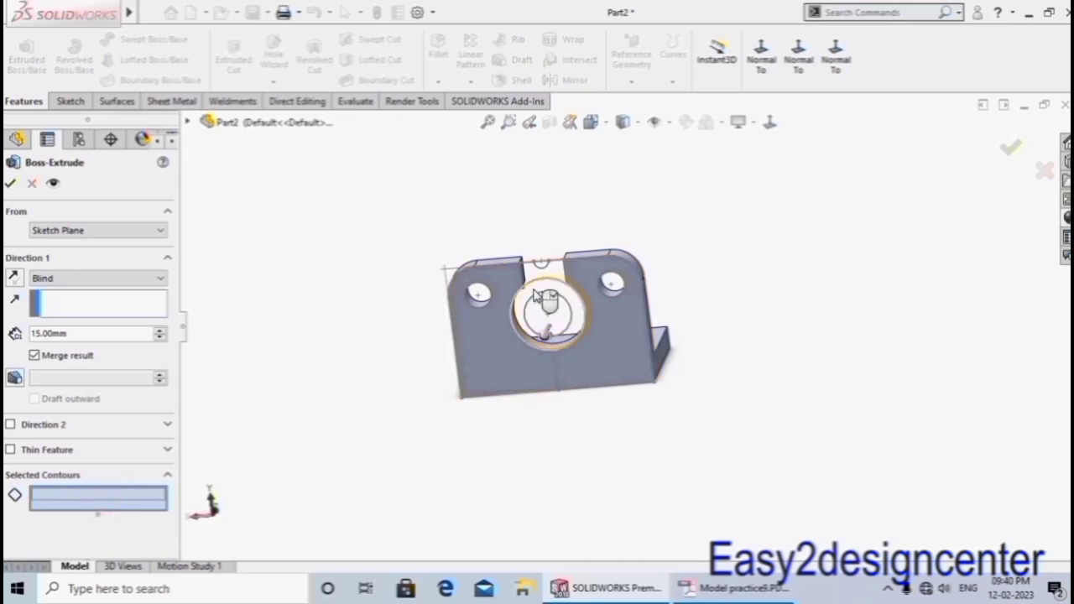
Extrude the Ø50/Ø32 ring region 55 mm, reversed, out from the upright.
{"action": "left_click", "coordinate": [545, 340]}
{"action": "mouse_move", "coordinate": [329, 384]}
{"action": "middle_mouse_down"}
{"action": "mouse_move", "coordinate": [403, 407]}
{"action": "mouse_move", "coordinate": [343, 441]}
{"action": "middle_mouse_up"}
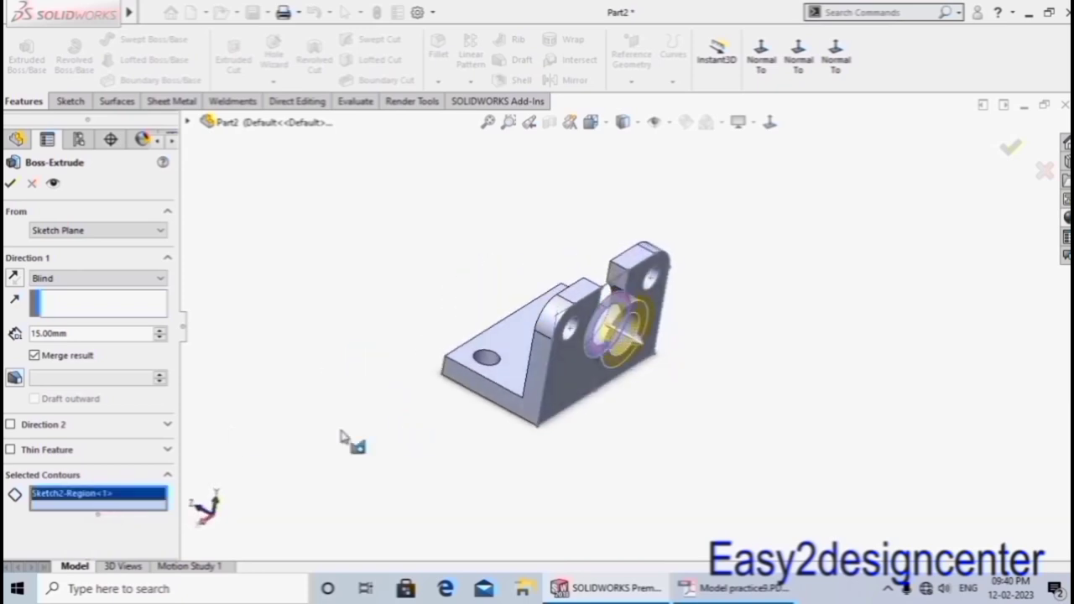
{"action": "left_click", "coordinate": [14, 278]}
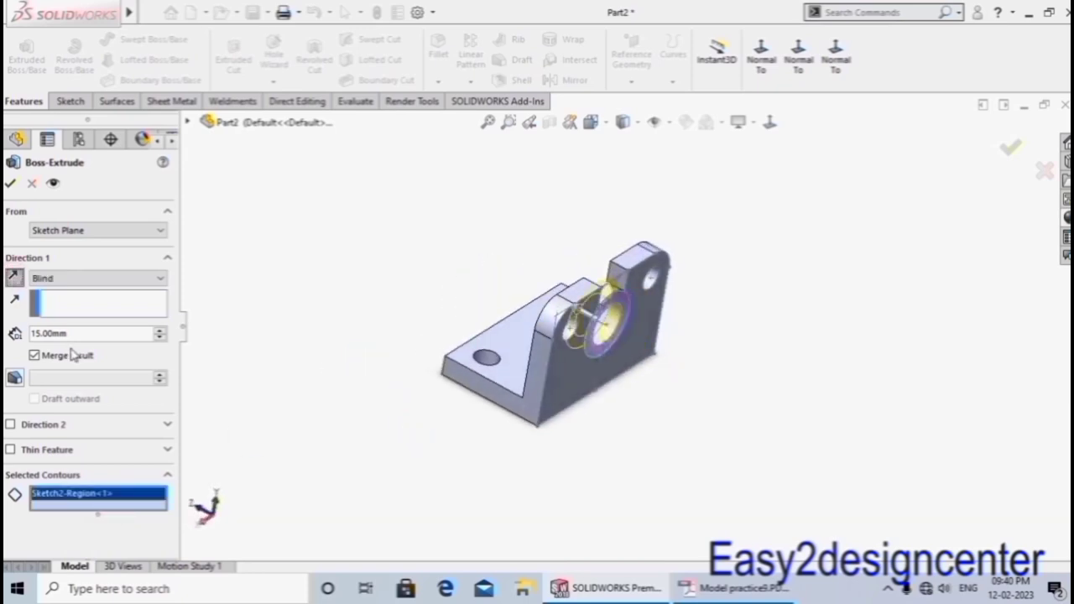
{"action": "left_click_drag", "start_coordinate": [92, 333], "coordinate": [22, 333]}
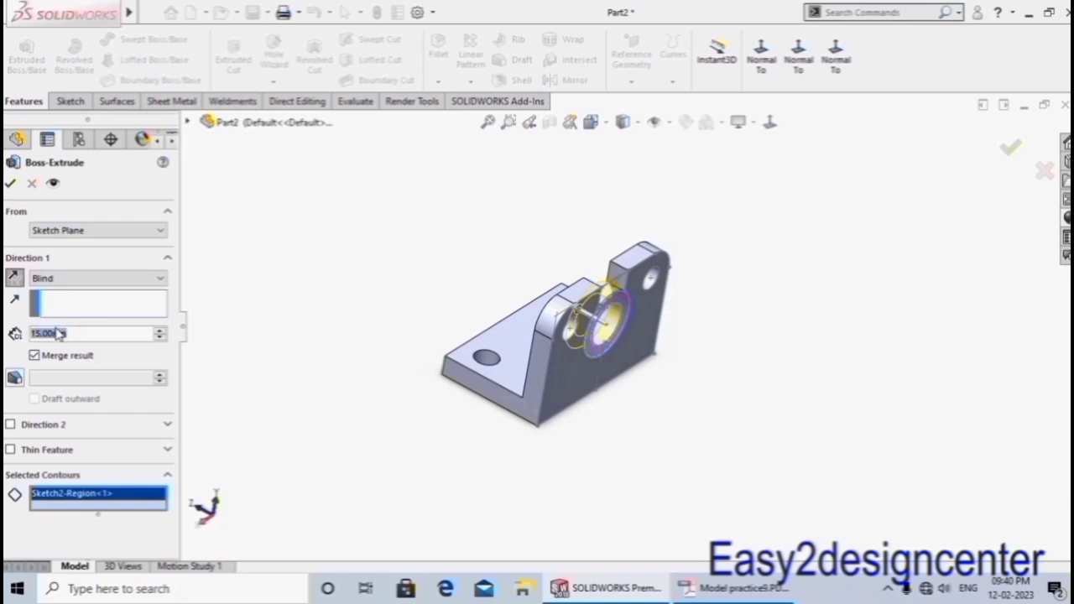
{"action": "type", "text": "55"}
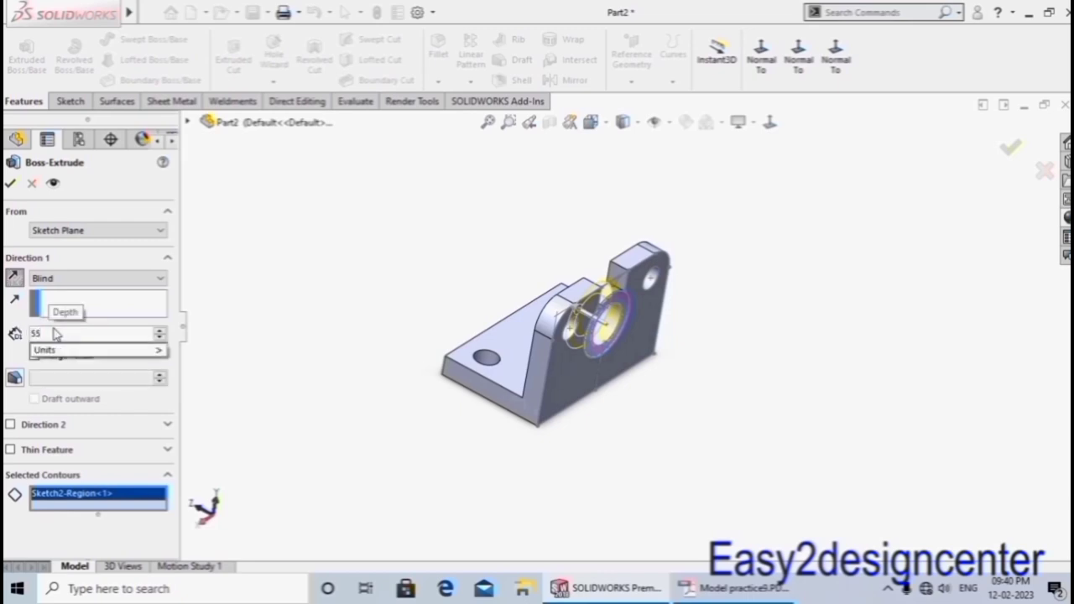
{"action": "key", "text": "Return"}
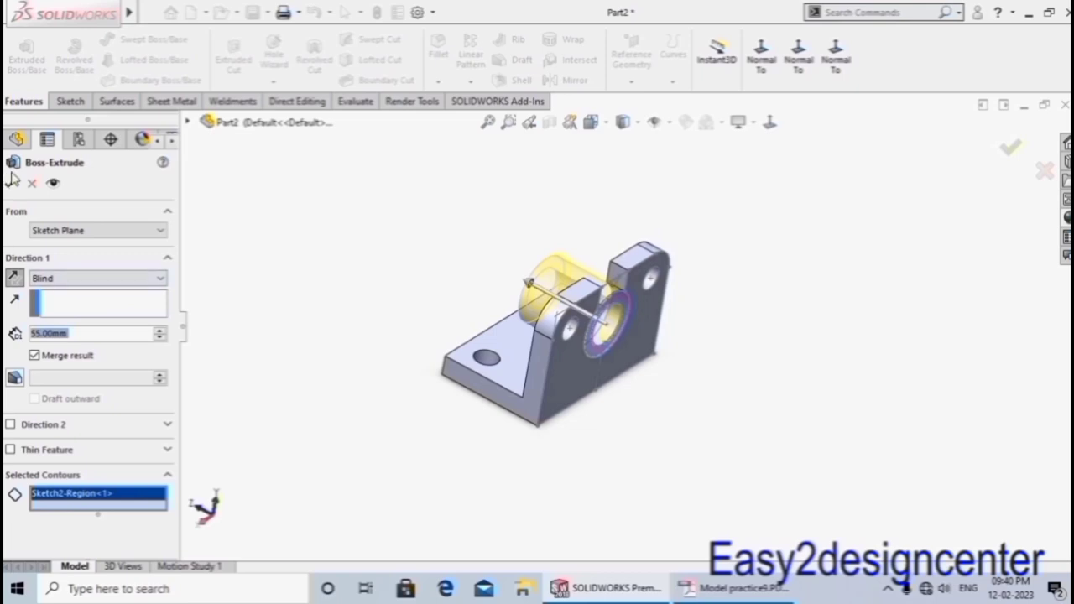
{"action": "left_click", "coordinate": [15, 182]}
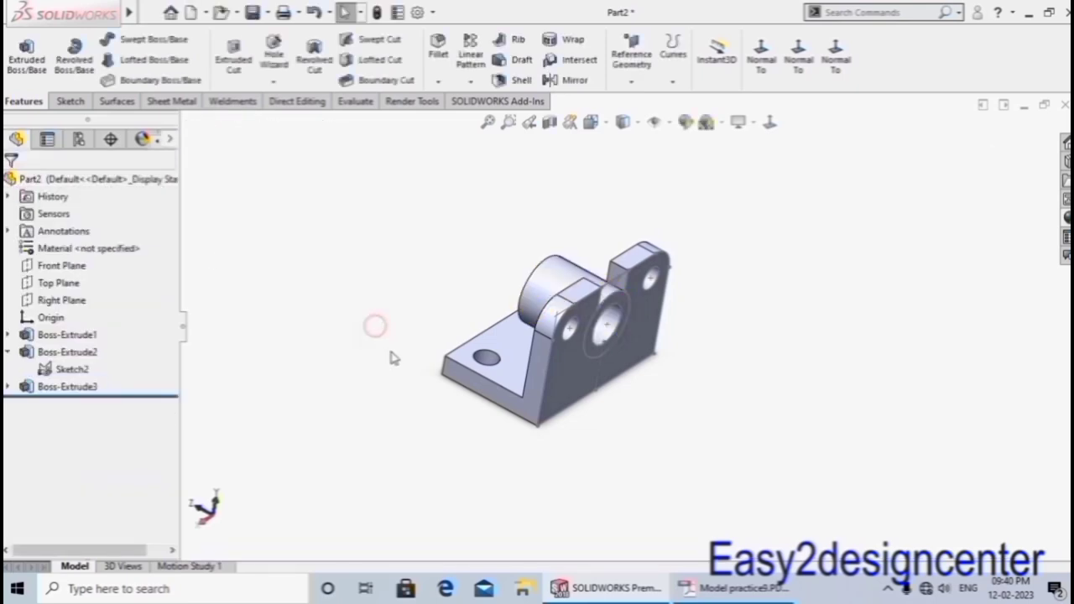
Inspect the new boss against the PDF drawing, then start another Extruded Boss/Base.
{"action": "mouse_move", "coordinate": [391, 359]}
{"action": "middle_mouse_down"}
{"action": "mouse_move", "coordinate": [324, 263]}
{"action": "mouse_move", "coordinate": [384, 328]}
{"action": "mouse_move", "coordinate": [344, 288]}
{"action": "mouse_move", "coordinate": [336, 350]}
{"action": "middle_mouse_up"}
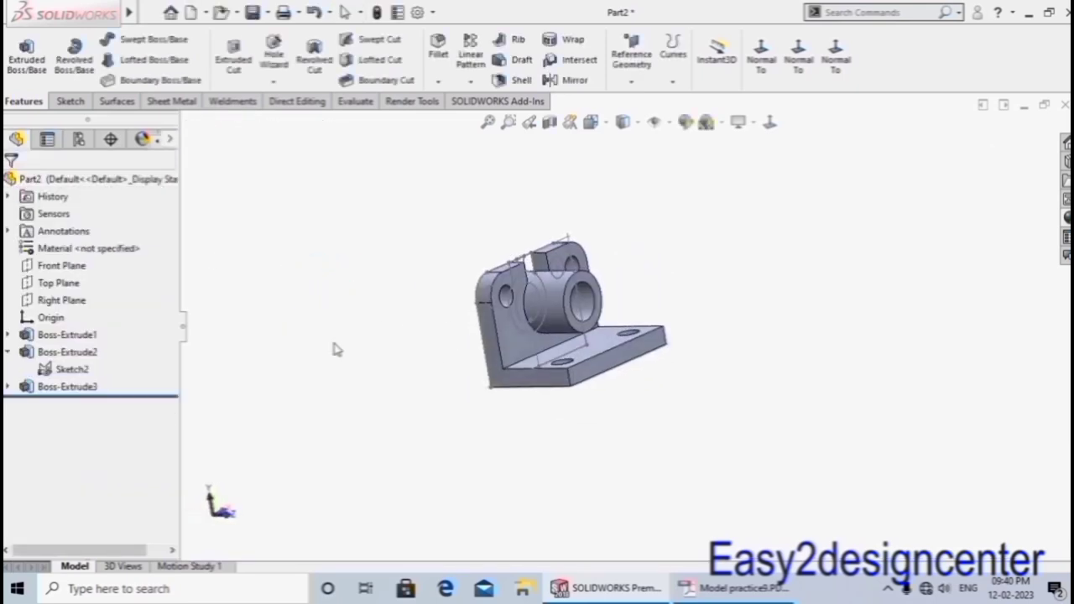
{"action": "scroll", "coordinate": [334, 350], "scroll_direction": "down", "scroll_amount": 3}
{"action": "middle_click_drag", "start_coordinate": [306, 258], "coordinate": [285, 274]}
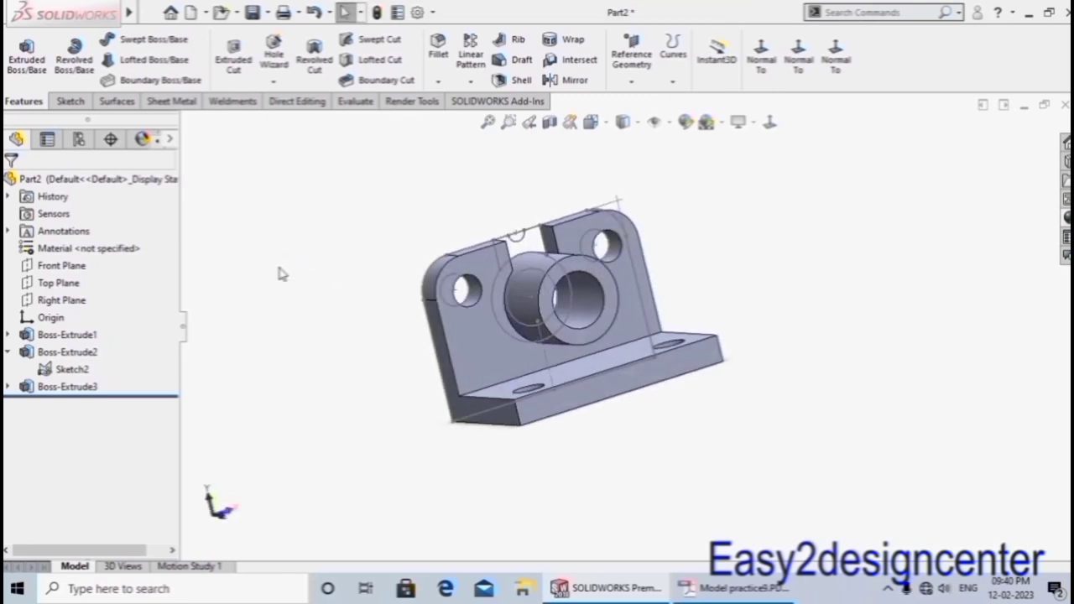
{"action": "left_click", "coordinate": [722, 587]}
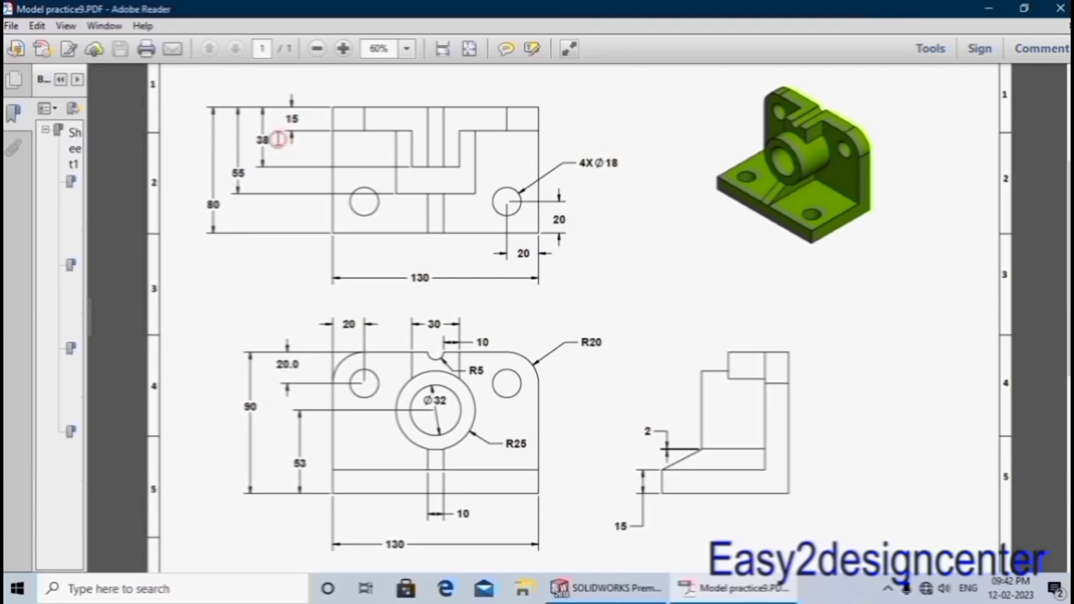
{"action": "left_click", "coordinate": [618, 598]}
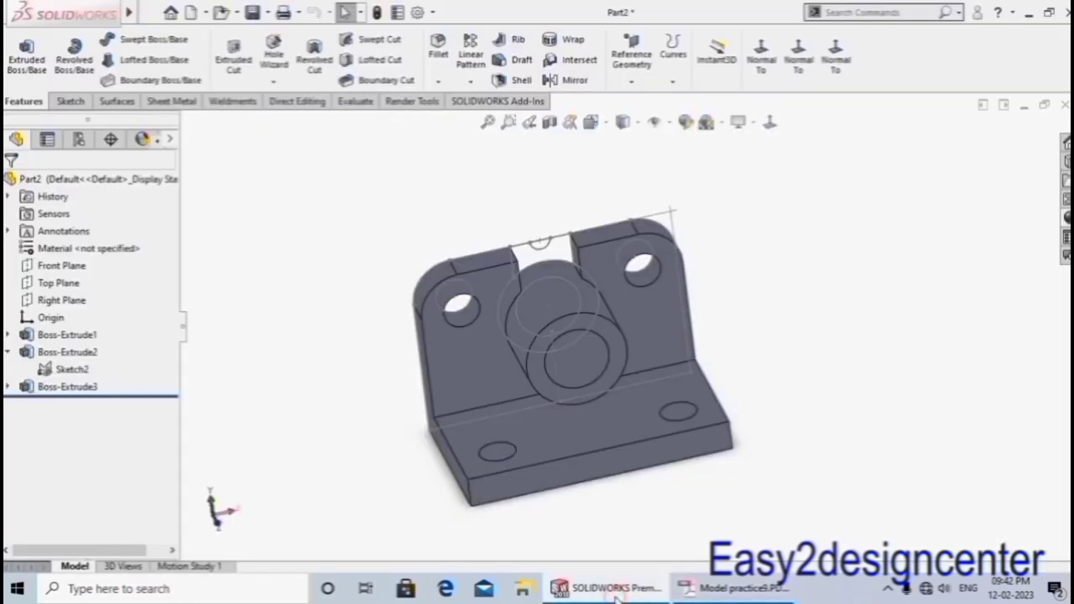
{"action": "middle_click_drag", "start_coordinate": [331, 433], "coordinate": [363, 375]}
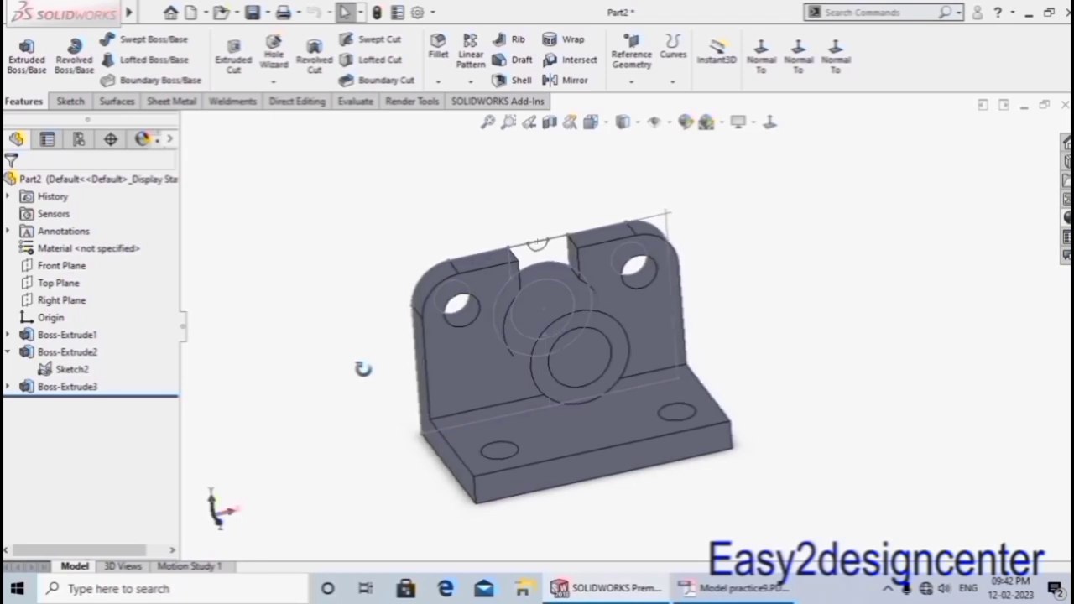
{"action": "left_click", "coordinate": [30, 61]}
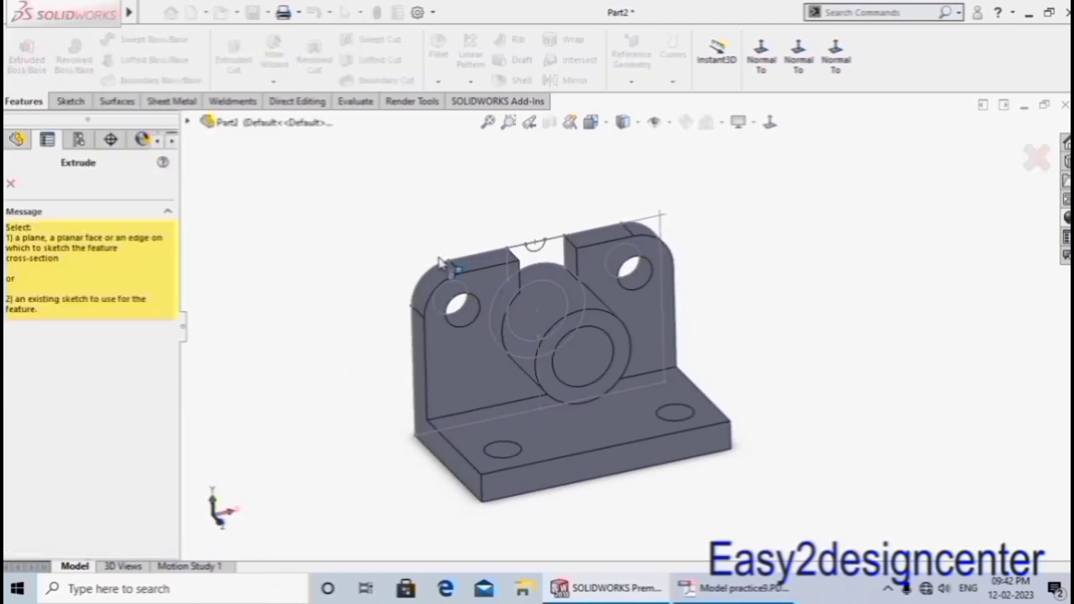
Extrude Sketch2's slot region above the boss 38 mm, reversed into the part.
{"action": "left_click", "coordinate": [520, 245]}
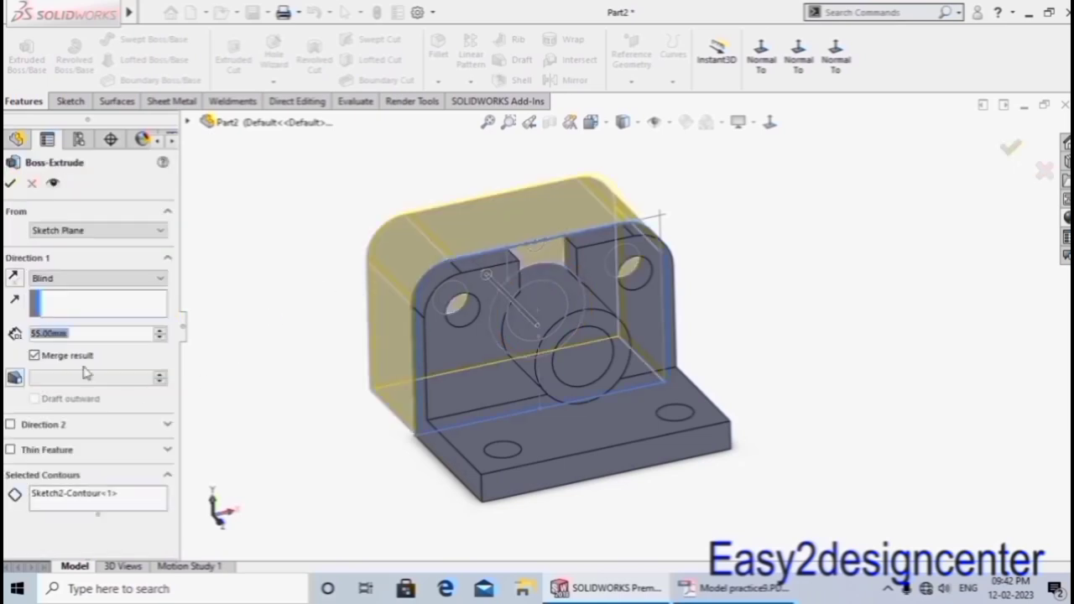
{"action": "left_click", "coordinate": [99, 500]}
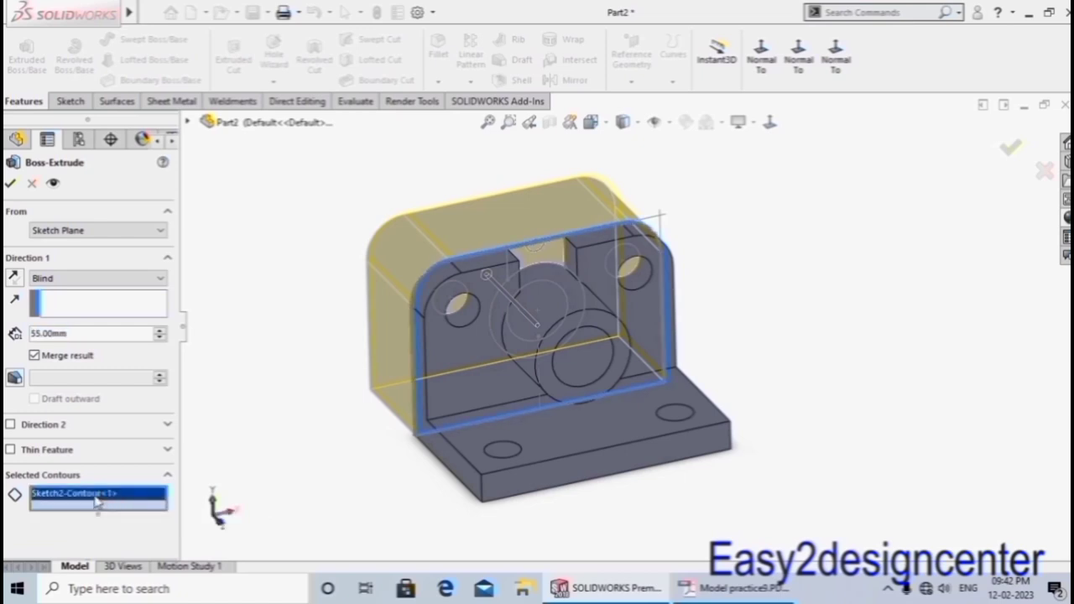
{"action": "right_click", "coordinate": [96, 501]}
{"action": "left_click", "coordinate": [107, 522]}
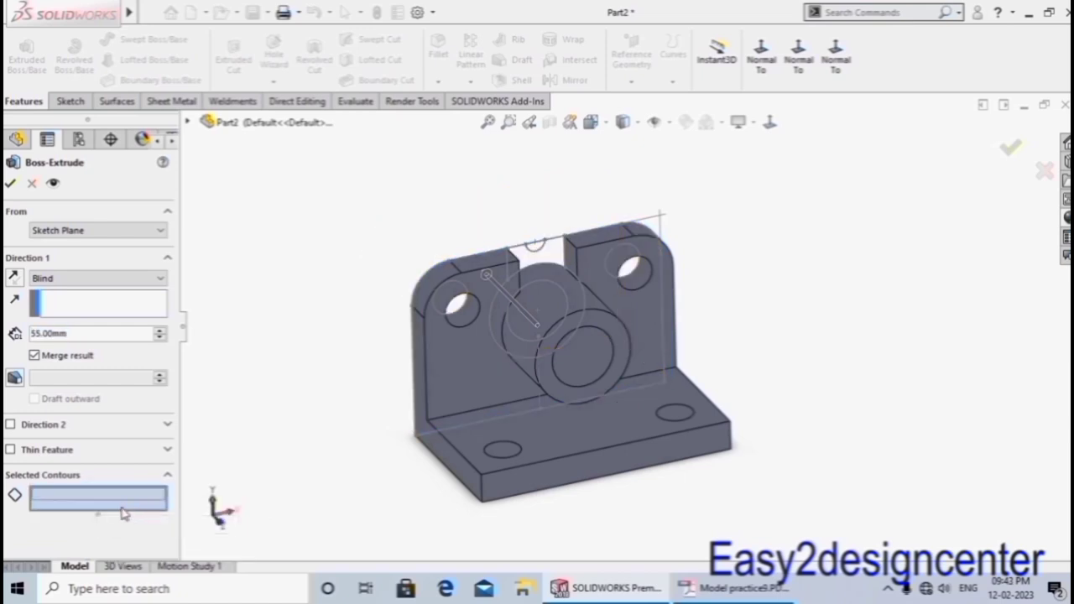
{"action": "left_click", "coordinate": [558, 258]}
{"action": "left_click", "coordinate": [12, 278]}
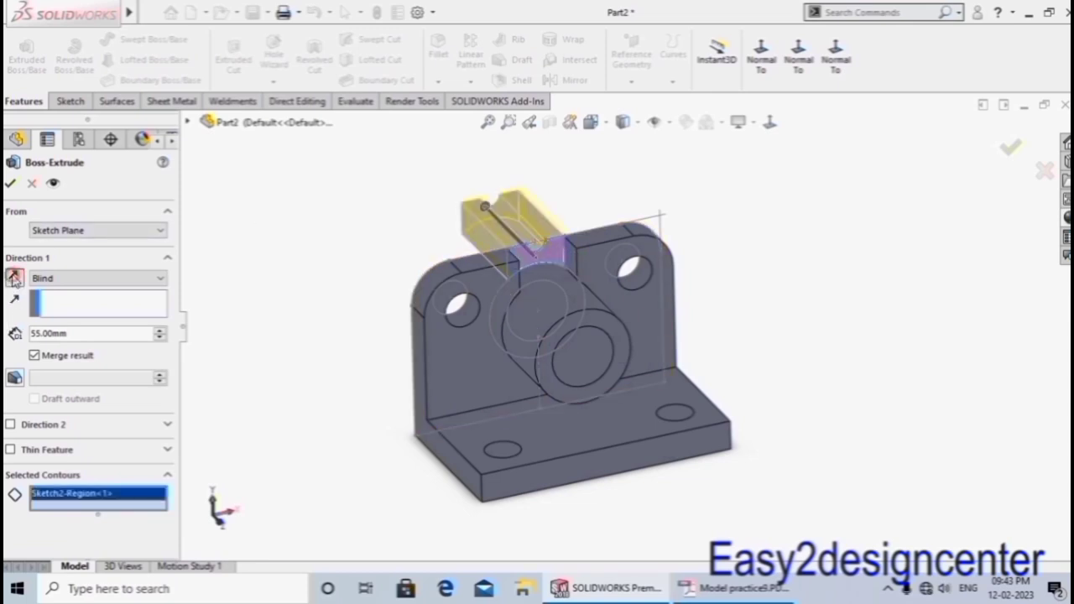
{"action": "double_click", "coordinate": [88, 333]}
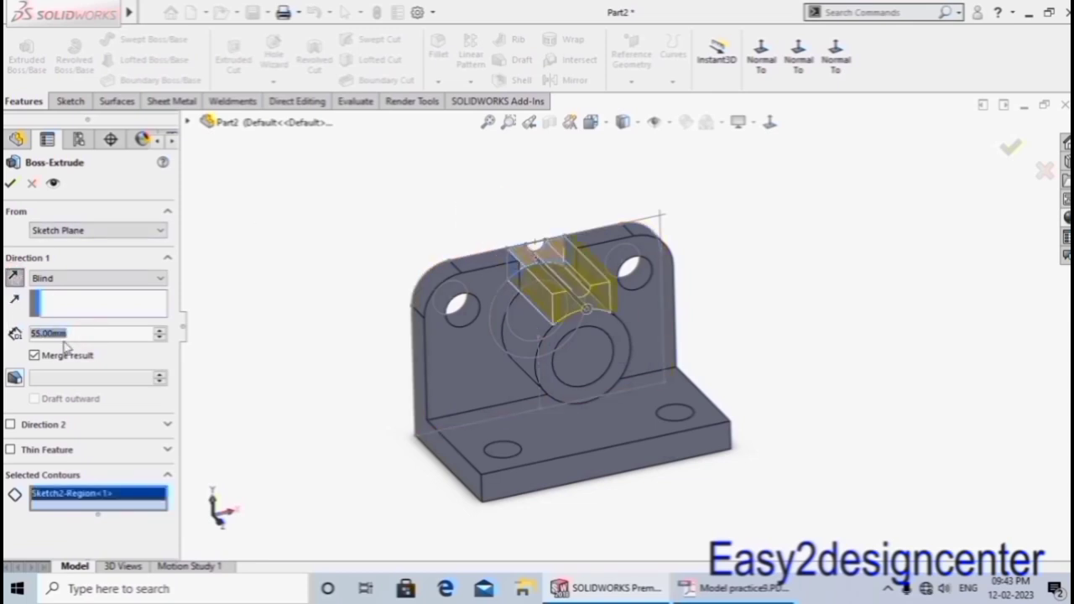
{"action": "type", "text": "38"}
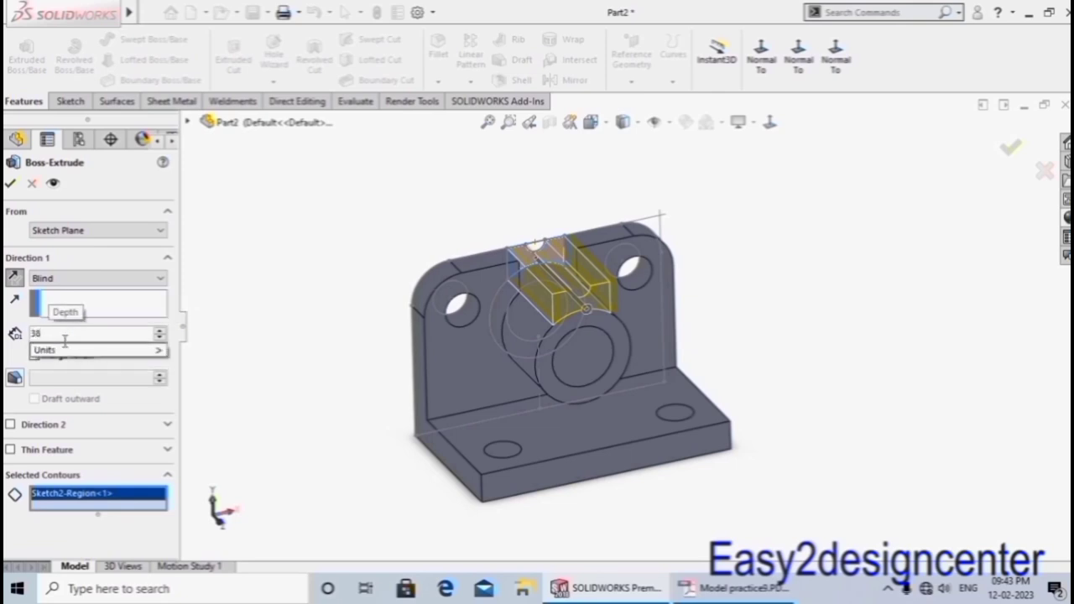
{"action": "key", "text": "Return"}
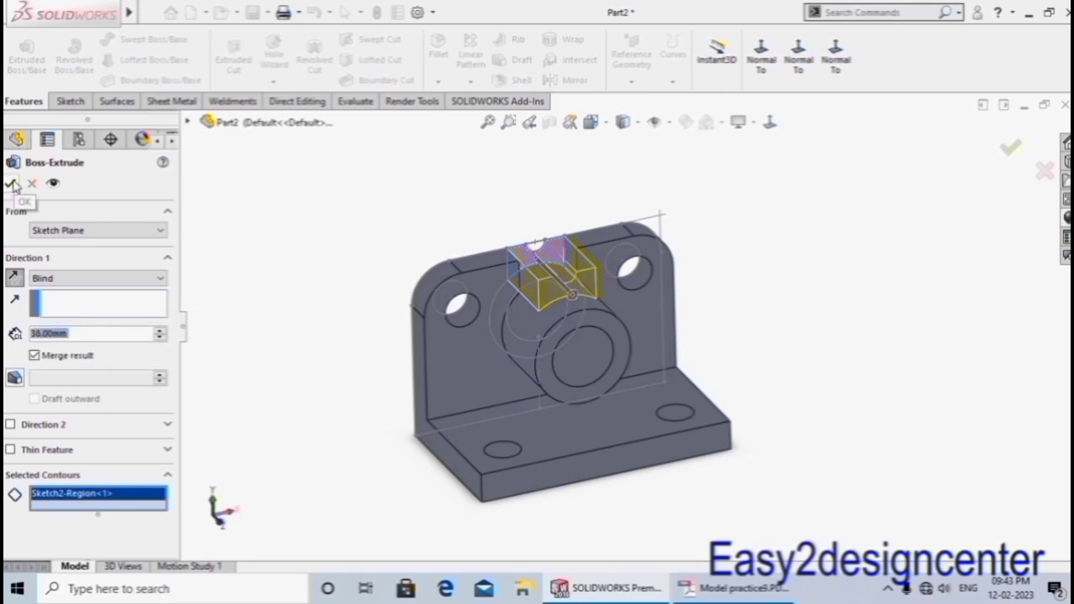
{"action": "left_click", "coordinate": [13, 186]}
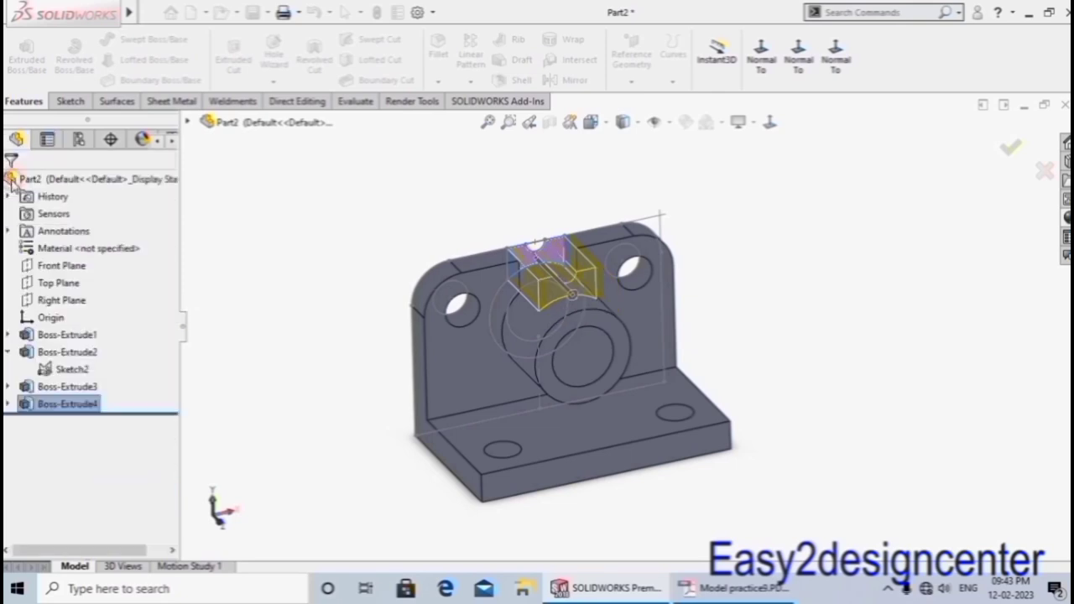
Hide Sketch2, orbit the four-feature bracket to inspect it, and bring the PDF drawing forward.
{"action": "right_click", "coordinate": [66, 374]}
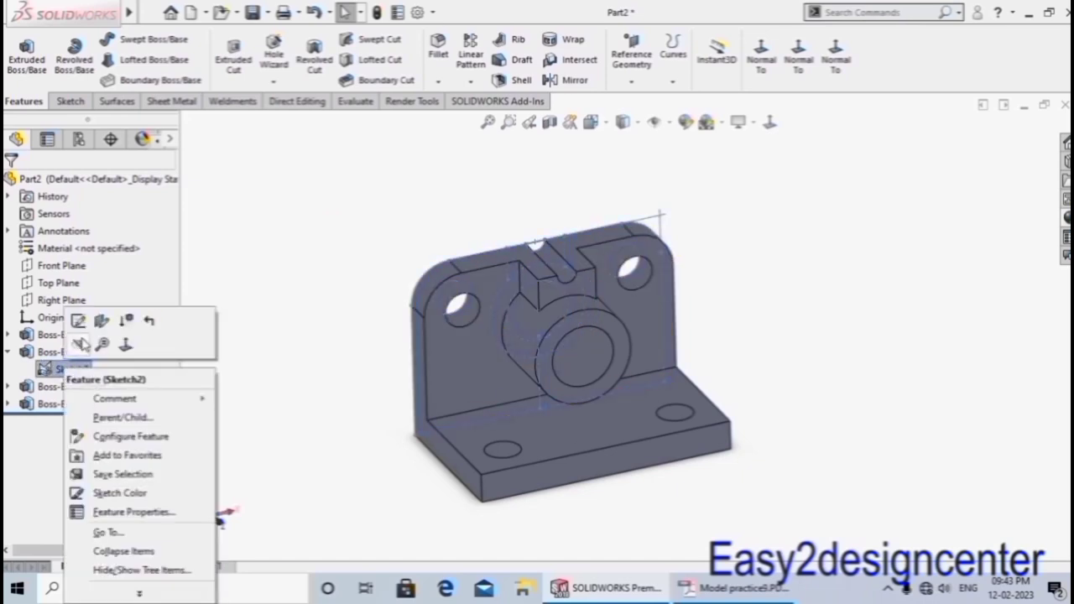
{"action": "left_click", "coordinate": [84, 345]}
{"action": "scroll", "coordinate": [285, 323], "scroll_direction": "up", "scroll_amount": 5}
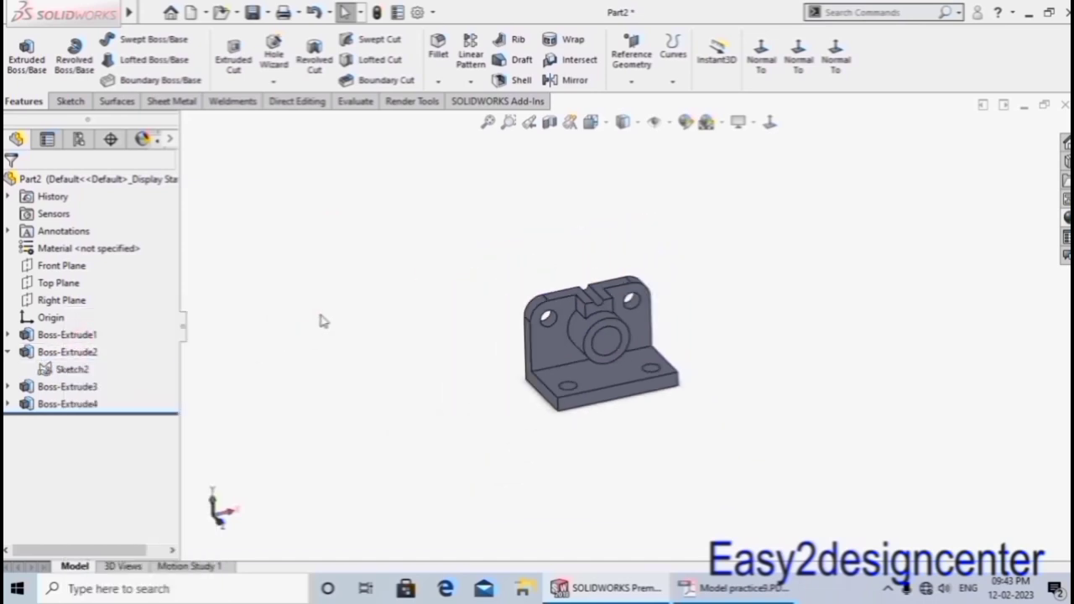
{"action": "scroll", "coordinate": [612, 350], "scroll_direction": "down", "scroll_amount": 6}
{"action": "scroll", "coordinate": [638, 439], "scroll_direction": "up", "scroll_amount": 2}
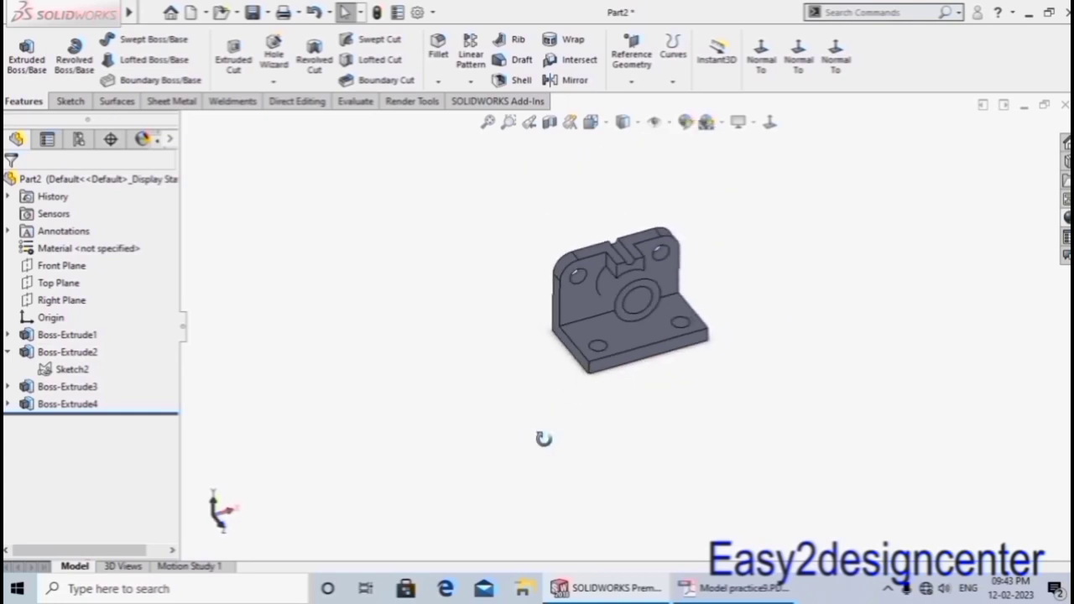
{"action": "middle_click_drag", "start_coordinate": [546, 439], "coordinate": [693, 295]}
{"action": "scroll", "coordinate": [693, 294], "scroll_direction": "down", "scroll_amount": 2}
{"action": "mouse_move", "coordinate": [758, 432]}
{"action": "middle_mouse_down"}
{"action": "mouse_move", "coordinate": [712, 367]}
{"action": "mouse_move", "coordinate": [698, 476]}
{"action": "middle_mouse_up"}
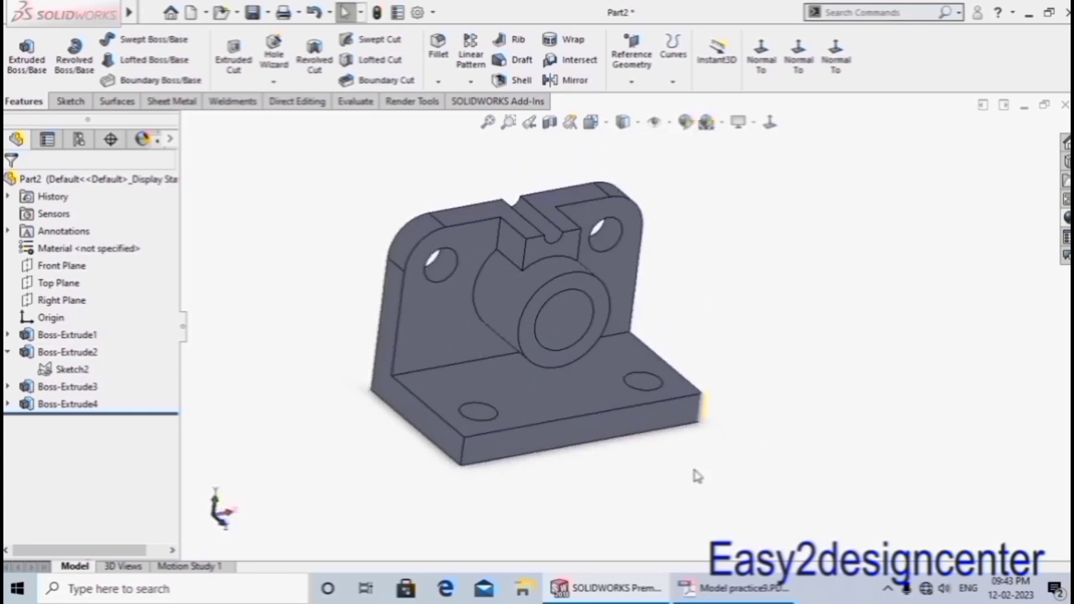
{"action": "left_click", "coordinate": [732, 589]}
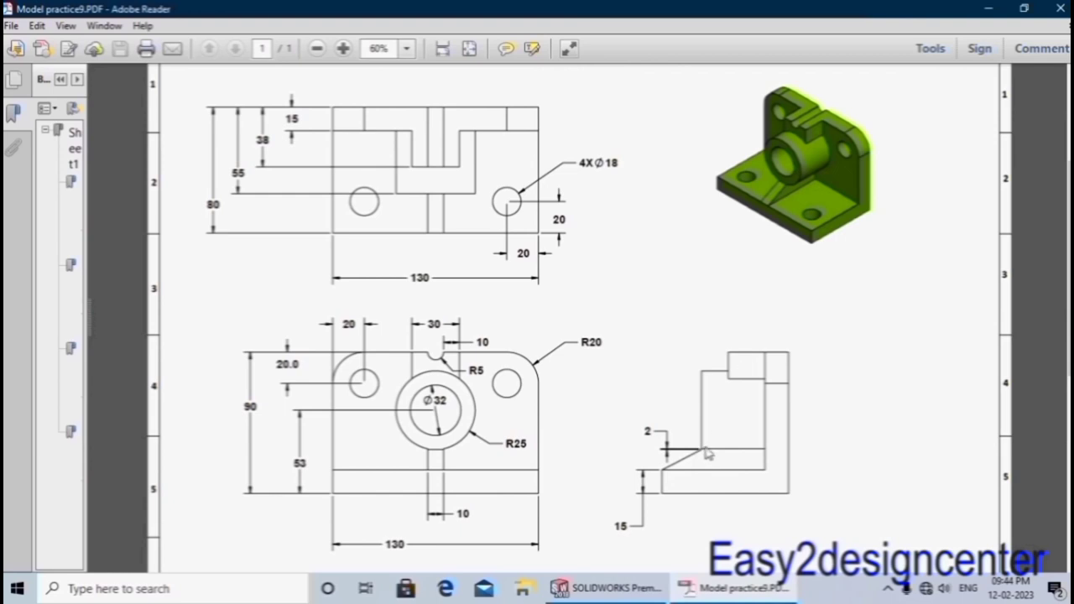
Start Sketch3 on the Right Plane, viewing the bracket face-on from the right.
{"action": "left_click", "coordinate": [625, 590]}
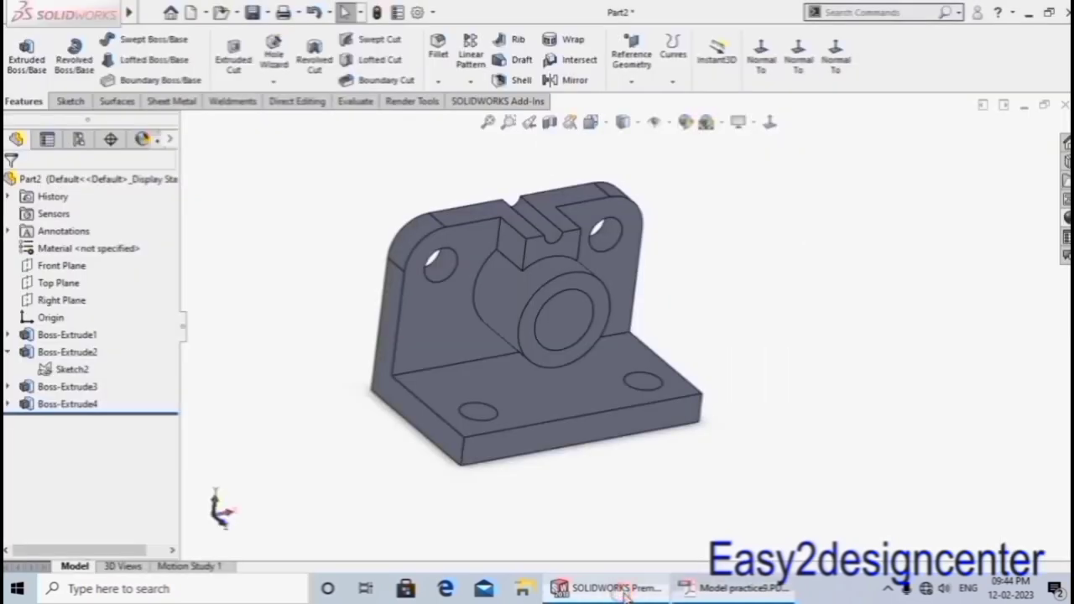
{"action": "mouse_move", "coordinate": [410, 506]}
{"action": "middle_mouse_down"}
{"action": "mouse_move", "coordinate": [348, 379]}
{"action": "mouse_move", "coordinate": [364, 492]}
{"action": "mouse_move", "coordinate": [431, 395]}
{"action": "mouse_move", "coordinate": [401, 473]}
{"action": "middle_mouse_up"}
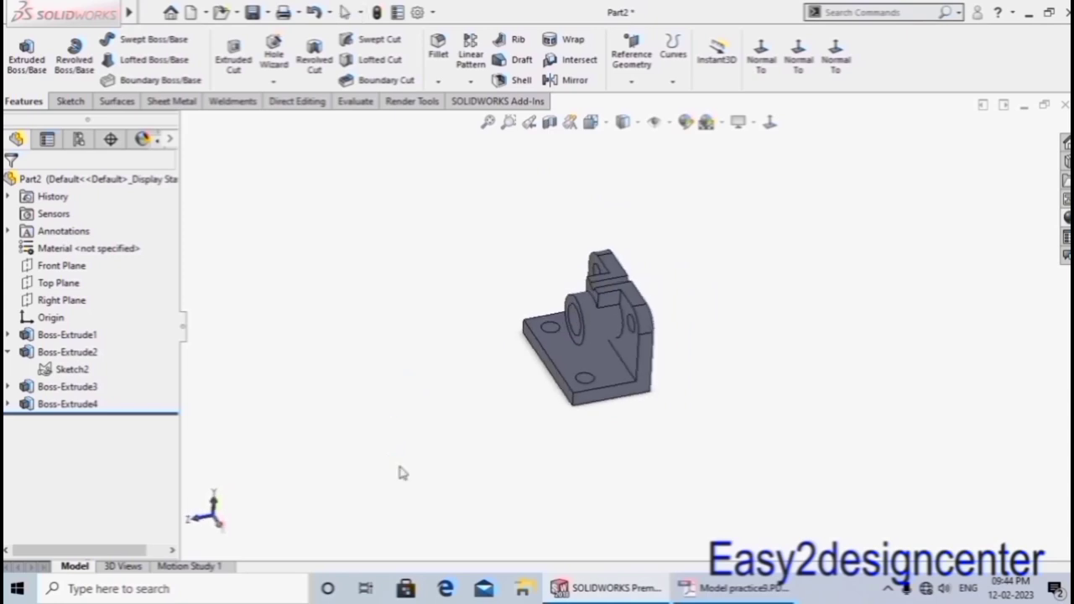
{"action": "left_click", "coordinate": [68, 302]}
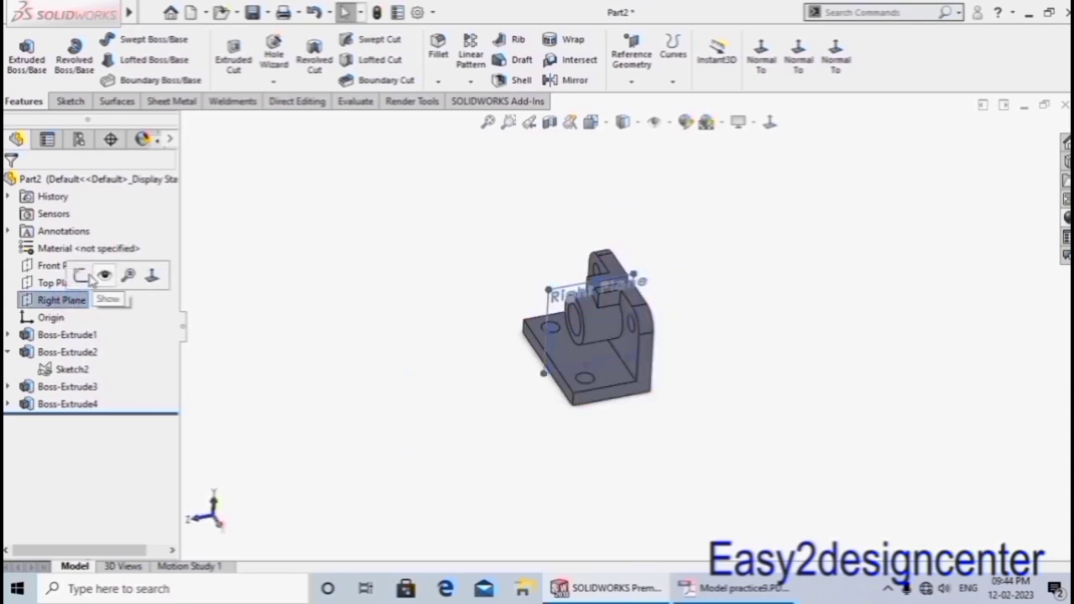
{"action": "left_click", "coordinate": [81, 276]}
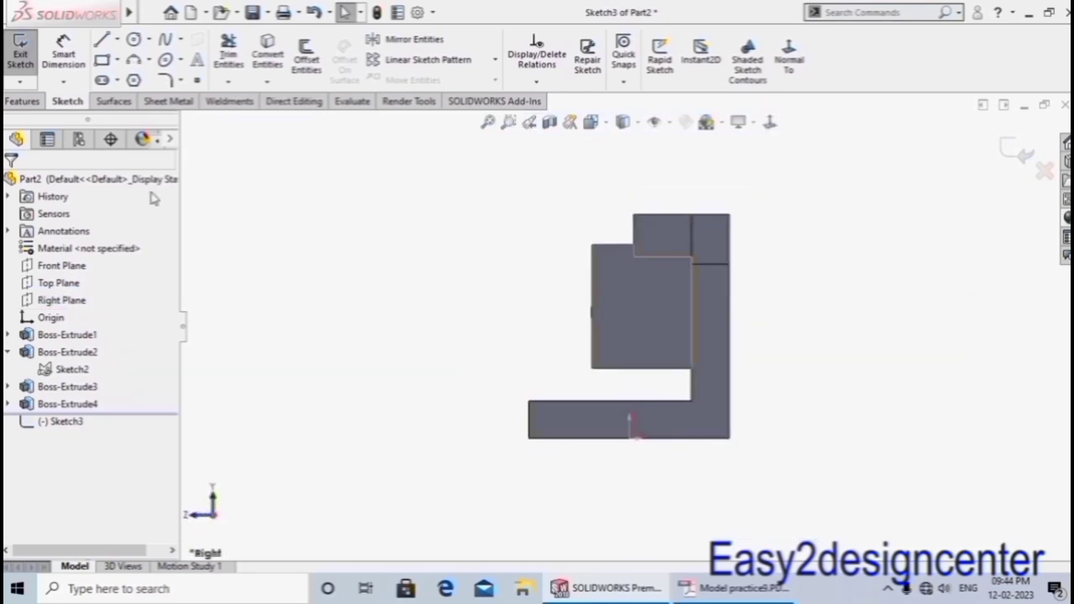
Draw a slanted line from the base plate's front corner up to the boss's bottom corner.
{"action": "left_click", "coordinate": [101, 40]}
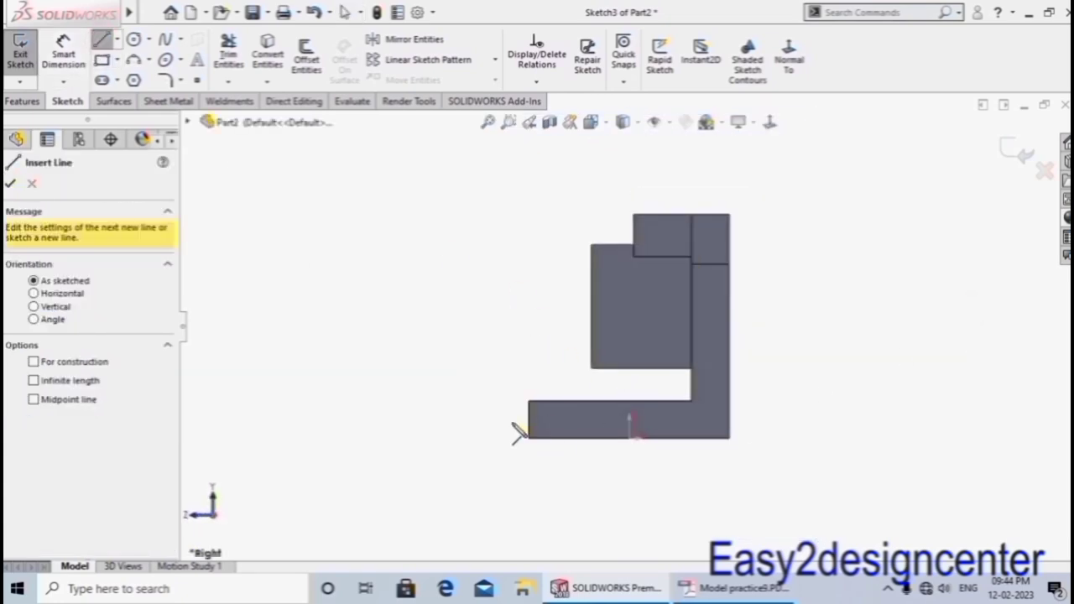
{"action": "left_click", "coordinate": [530, 403]}
{"action": "scroll", "coordinate": [600, 361], "scroll_direction": "down", "scroll_amount": 3}
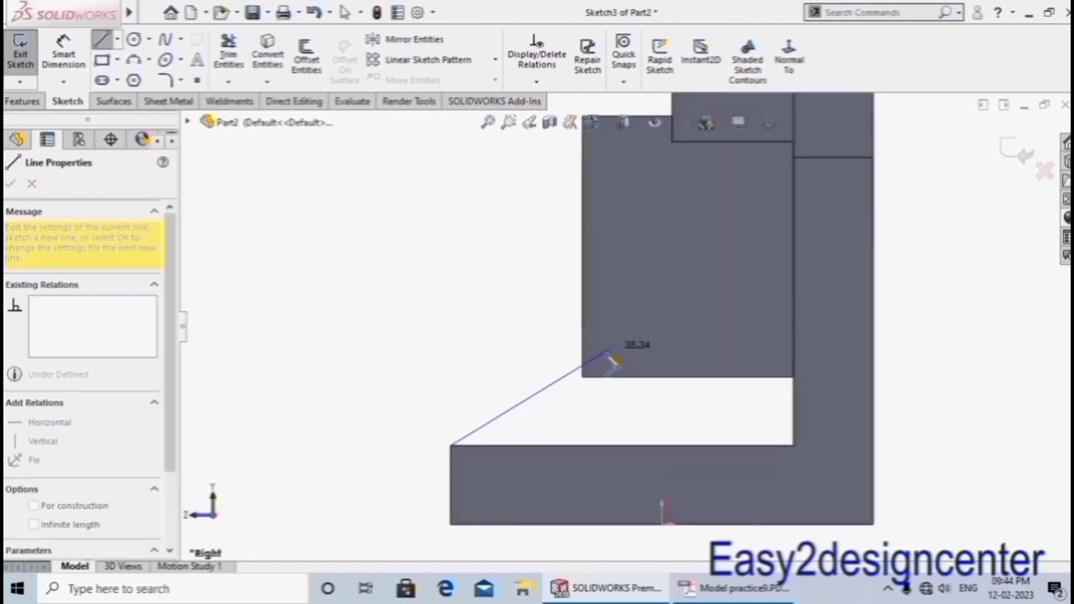
{"action": "left_click", "coordinate": [583, 378]}
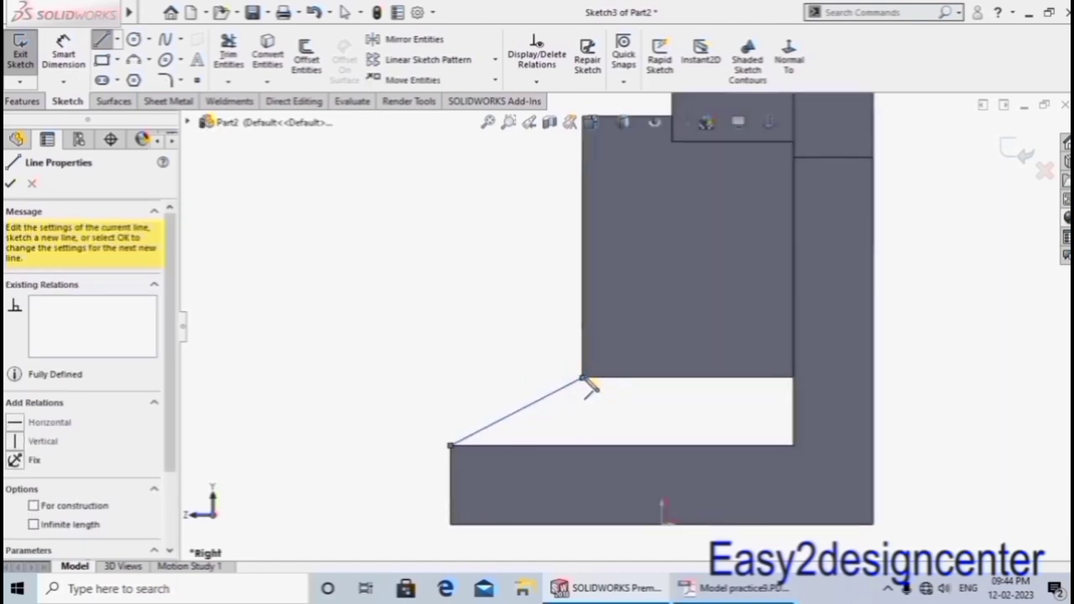
{"action": "right_click", "coordinate": [583, 357]}
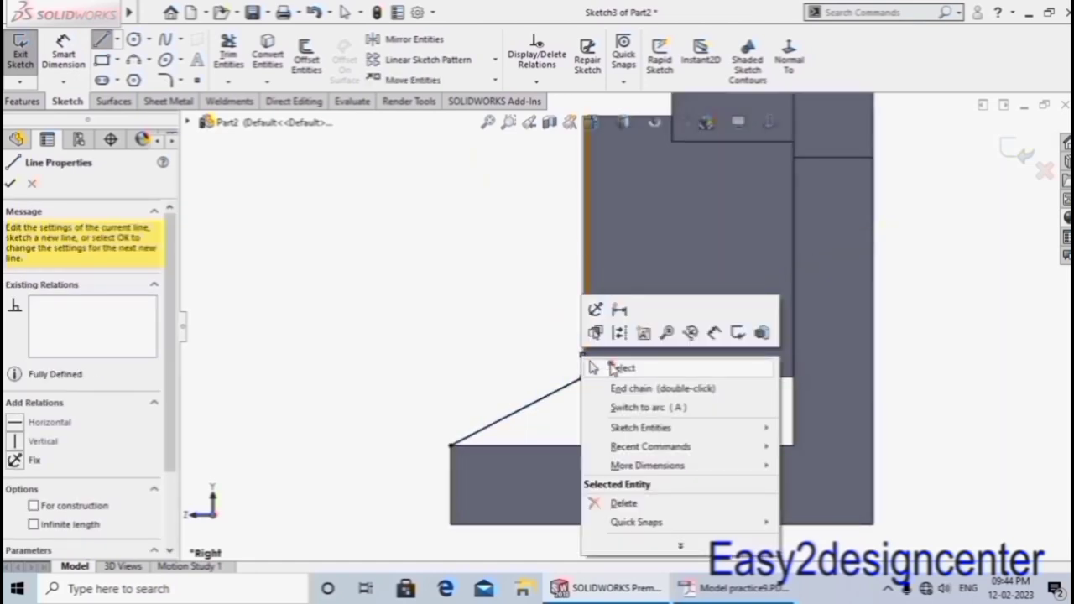
{"action": "left_click", "coordinate": [611, 367]}
Dimension the gap at the line's top as 2 mm.
{"action": "key", "text": "d"}
{"action": "left_click", "coordinate": [582, 369]}
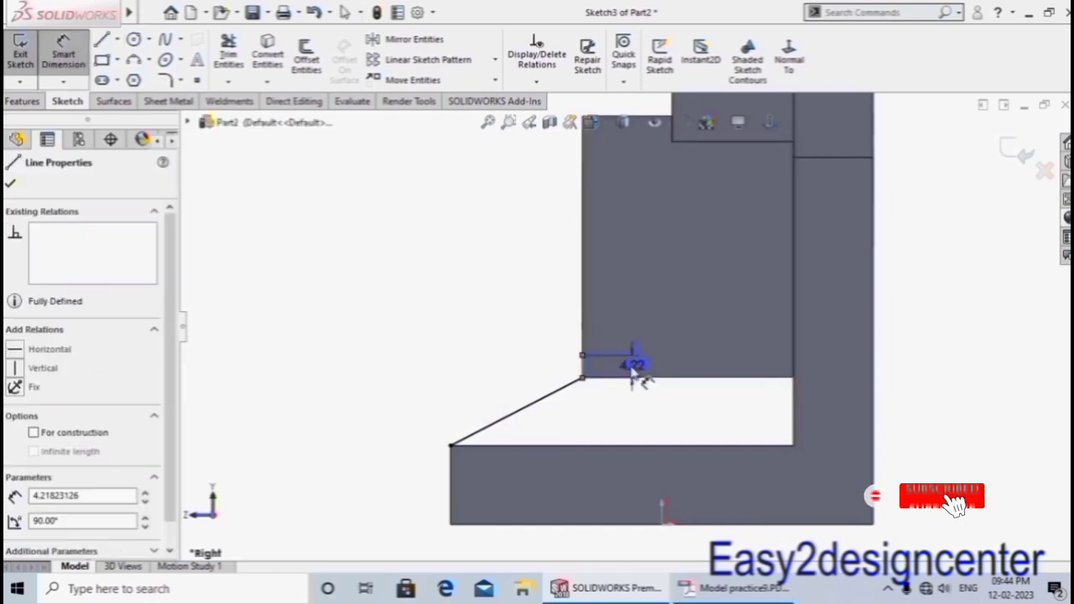
{"action": "left_click", "coordinate": [635, 369]}
{"action": "type", "text": "2"}
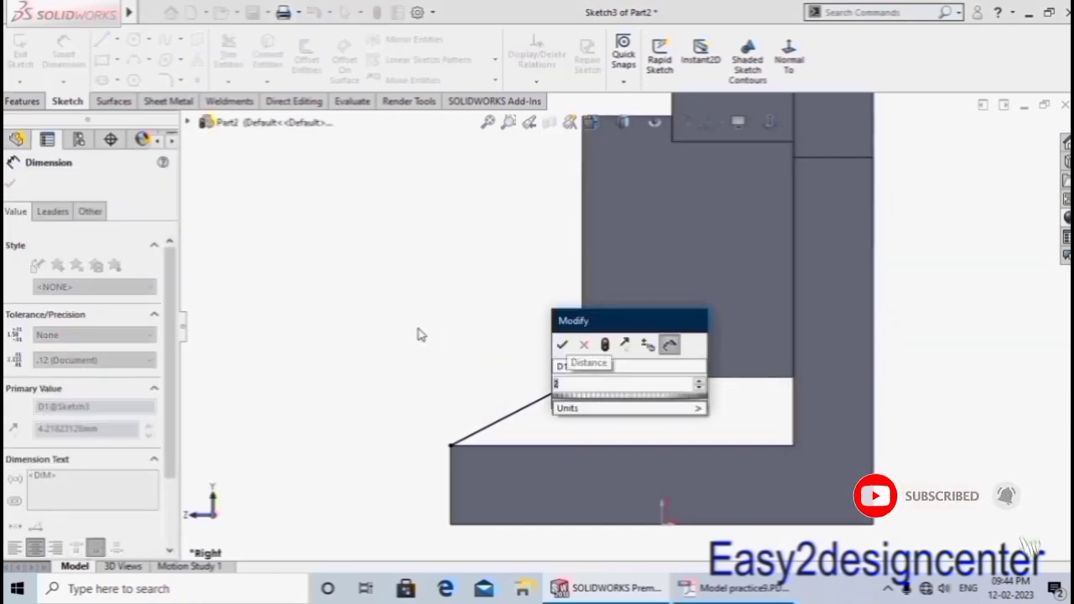
{"action": "key", "text": "Return"}
{"action": "key", "text": "Escape"}
Orbit to check the rib line in 3D and compare it against the PDF drawing.
{"action": "scroll", "coordinate": [411, 336], "scroll_direction": "up", "scroll_amount": 3}
{"action": "scroll", "coordinate": [407, 329], "scroll_direction": "up", "scroll_amount": 2}
{"action": "middle_click_drag", "start_coordinate": [403, 323], "coordinate": [474, 361]}
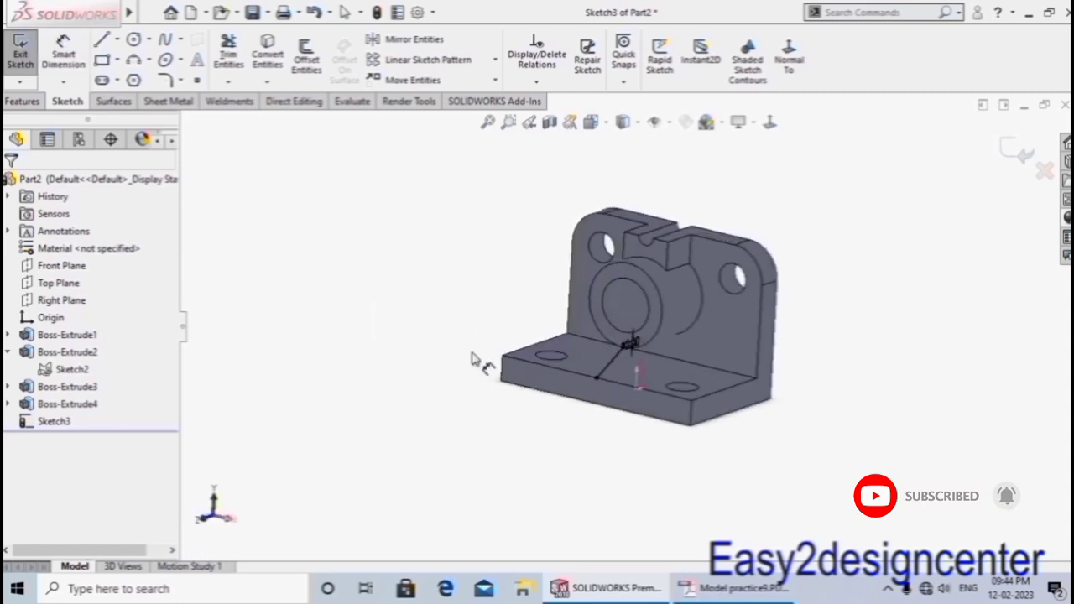
{"action": "left_click", "coordinate": [725, 596]}
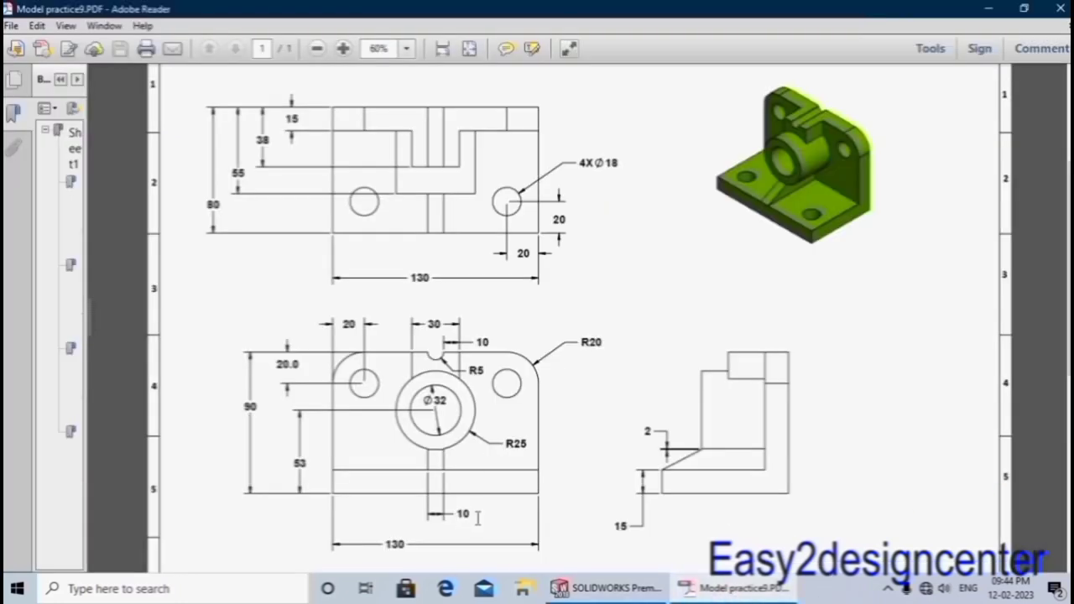
{"action": "left_click", "coordinate": [606, 588]}
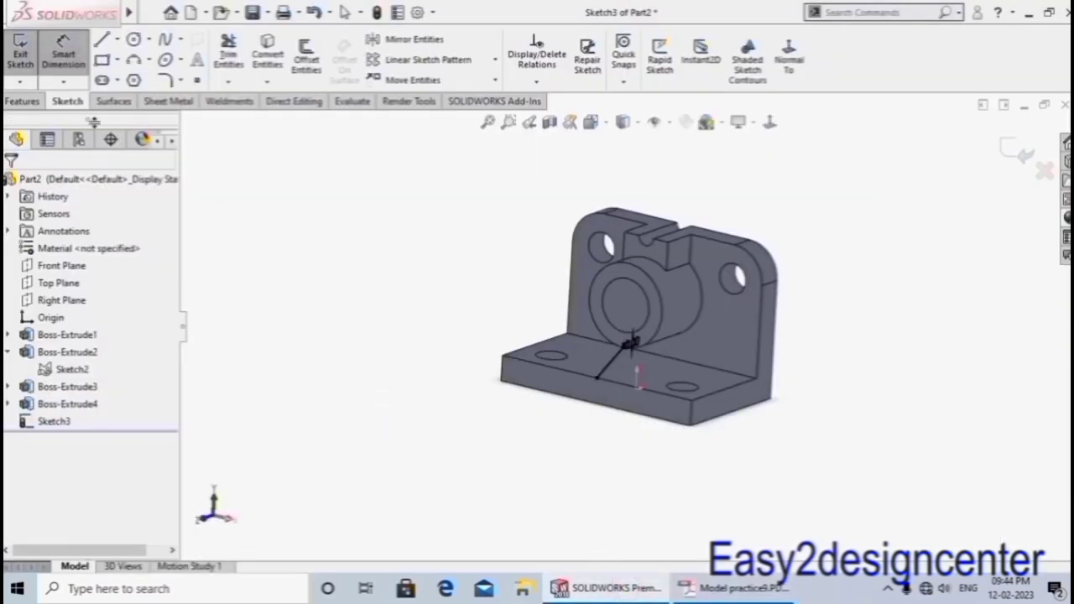
Create Rib1 from the Sketch3 line with 10 mm thickness, checking its preview before accepting.
{"action": "left_click", "coordinate": [19, 100]}
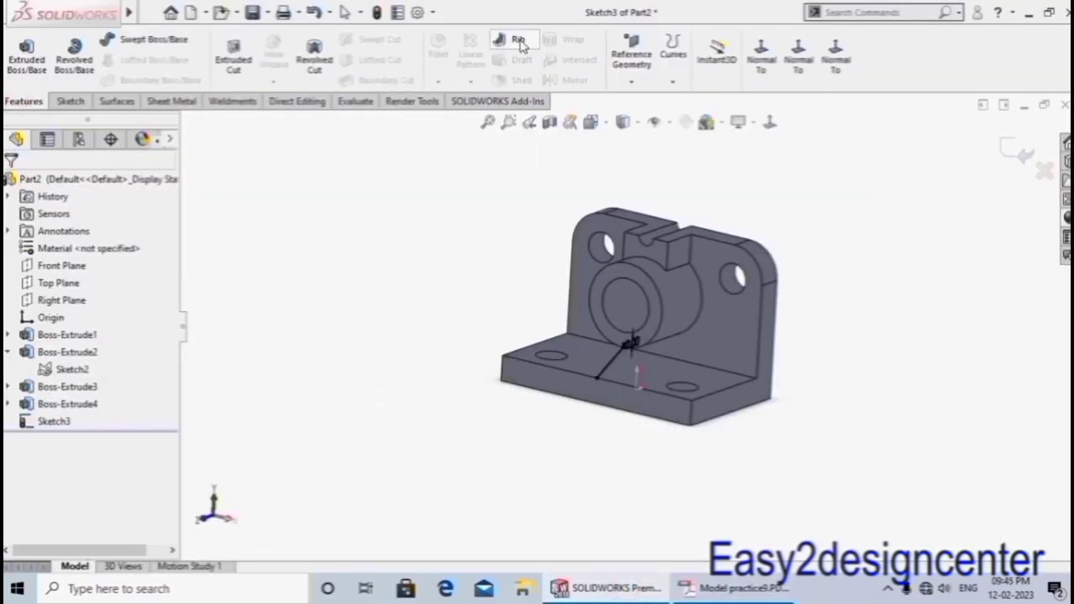
{"action": "left_click", "coordinate": [515, 40]}
{"action": "mouse_move", "coordinate": [292, 307]}
{"action": "middle_mouse_down"}
{"action": "mouse_move", "coordinate": [312, 238]}
{"action": "mouse_move", "coordinate": [370, 312]}
{"action": "middle_mouse_up"}
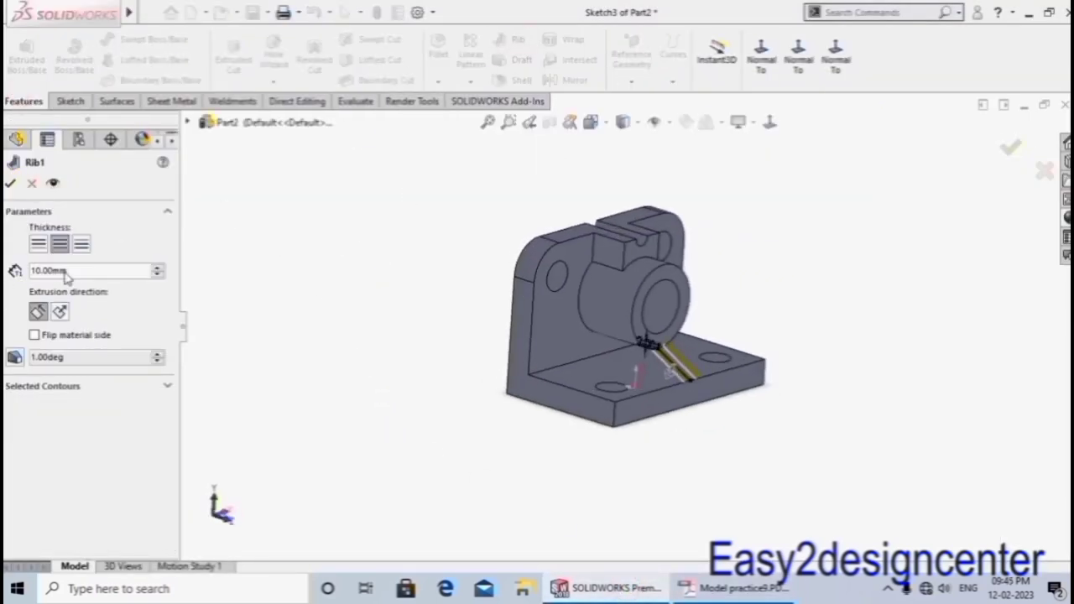
{"action": "mouse_move", "coordinate": [212, 333]}
{"action": "middle_mouse_down"}
{"action": "mouse_move", "coordinate": [379, 348]}
{"action": "mouse_move", "coordinate": [405, 374]}
{"action": "middle_mouse_up"}
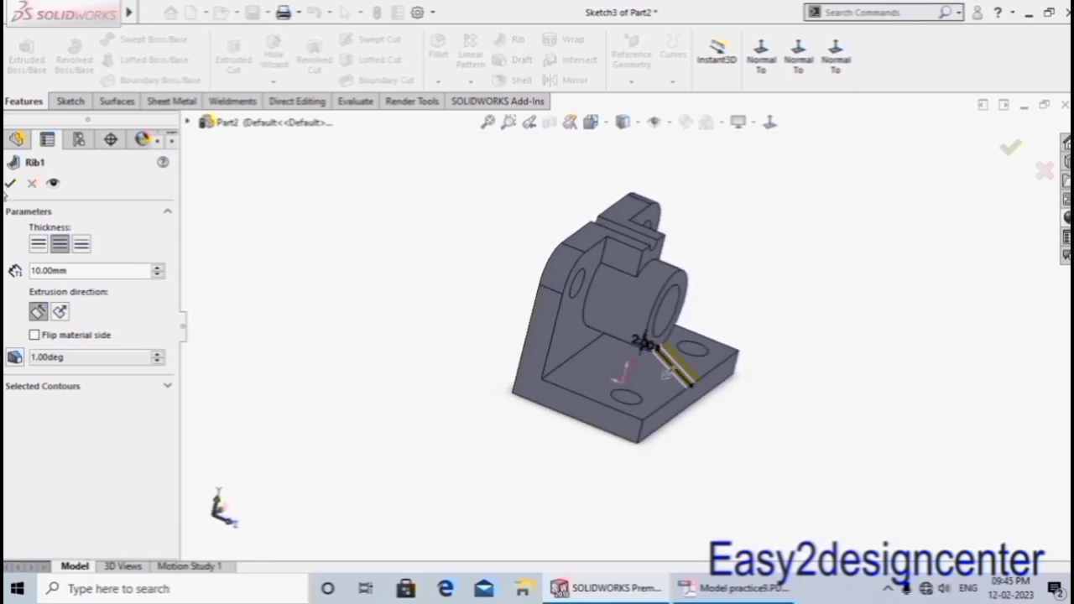
{"action": "left_click", "coordinate": [11, 185]}
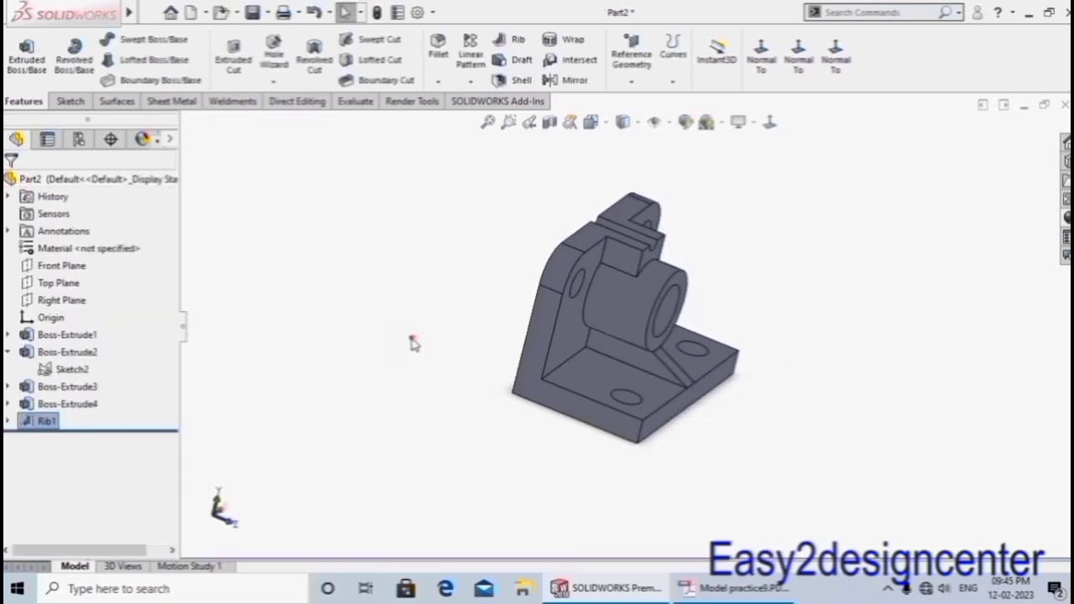
{"action": "scroll", "coordinate": [447, 310], "scroll_direction": "up", "scroll_amount": 3}
{"action": "middle_click_drag", "start_coordinate": [447, 310], "coordinate": [384, 277]}
{"action": "scroll", "coordinate": [703, 319], "scroll_direction": "down", "scroll_amount": 2}
{"action": "scroll", "coordinate": [743, 323], "scroll_direction": "down", "scroll_amount": 2}
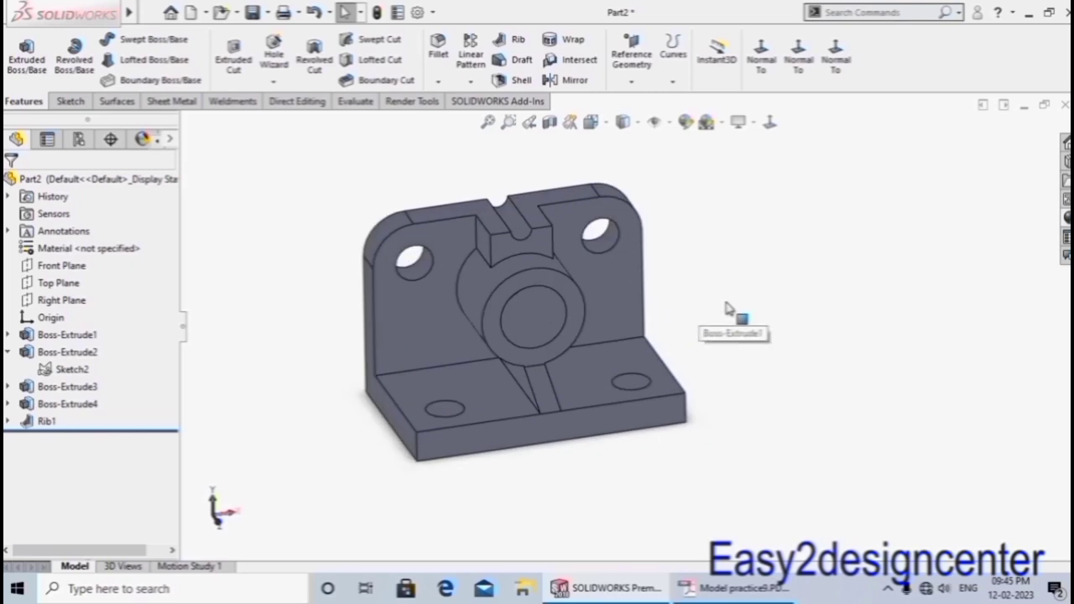
{"action": "scroll", "coordinate": [743, 324], "scroll_direction": "up", "scroll_amount": 1}
Apply a dark green appearance to the whole bracket and show it in trimetric view.
{"action": "left_click", "coordinate": [685, 123]}
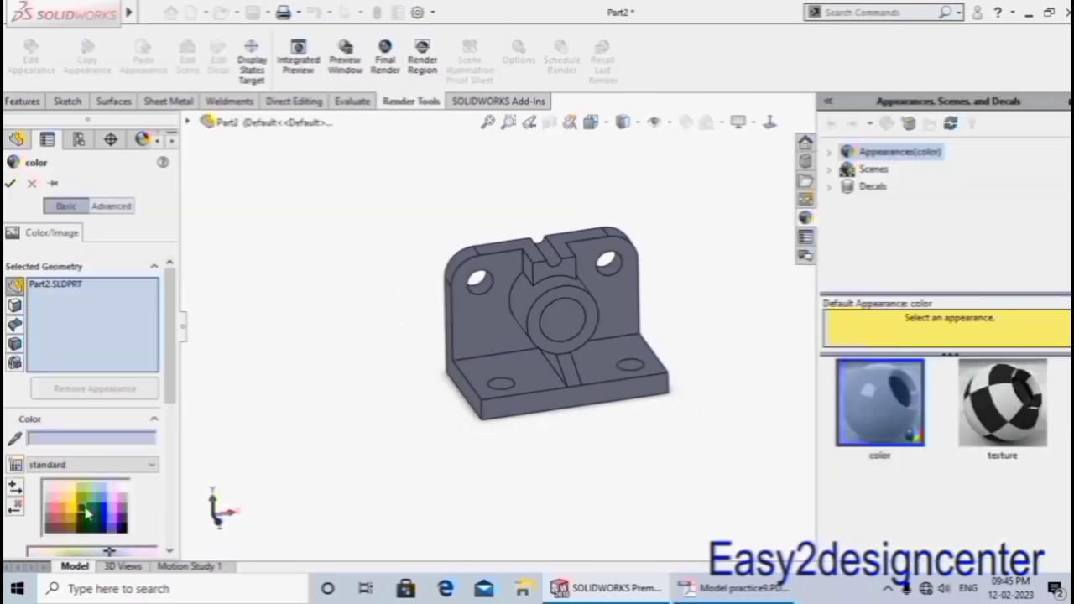
{"action": "left_click", "coordinate": [84, 514]}
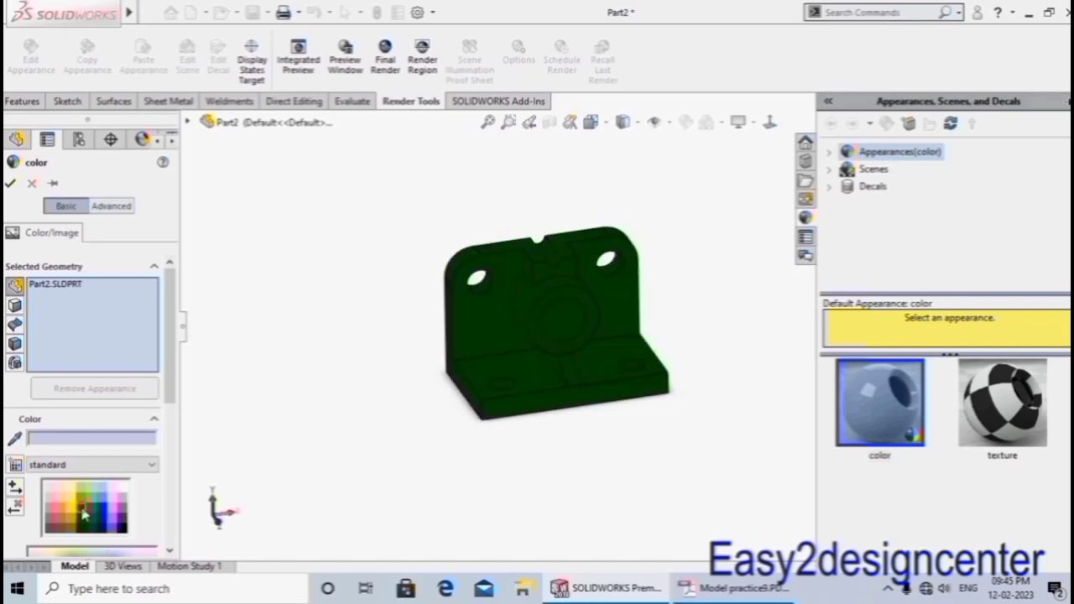
{"action": "left_click", "coordinate": [10, 184]}
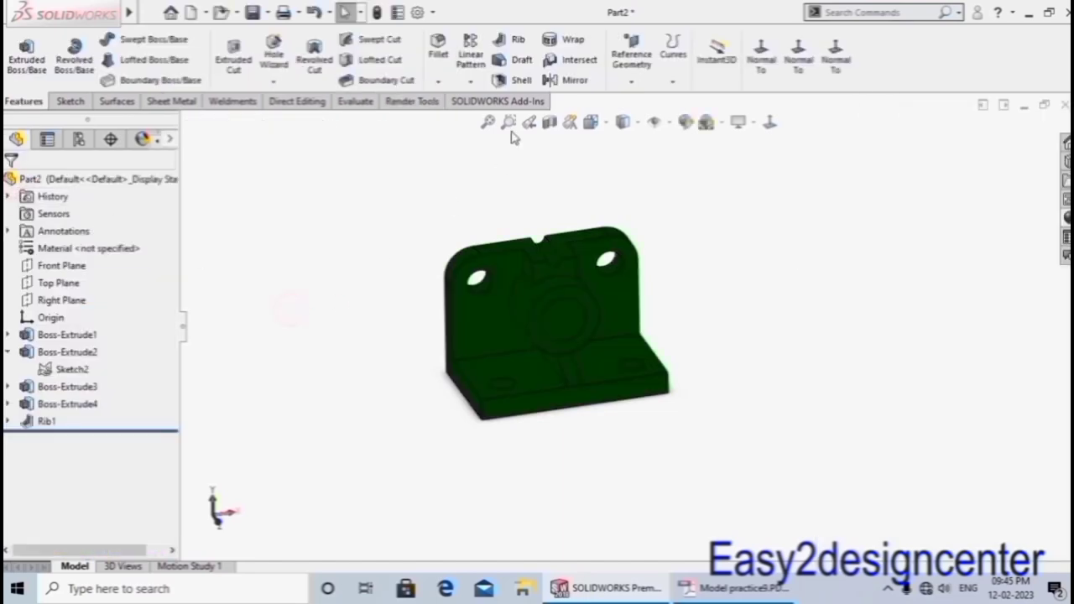
{"action": "left_click", "coordinate": [606, 124]}
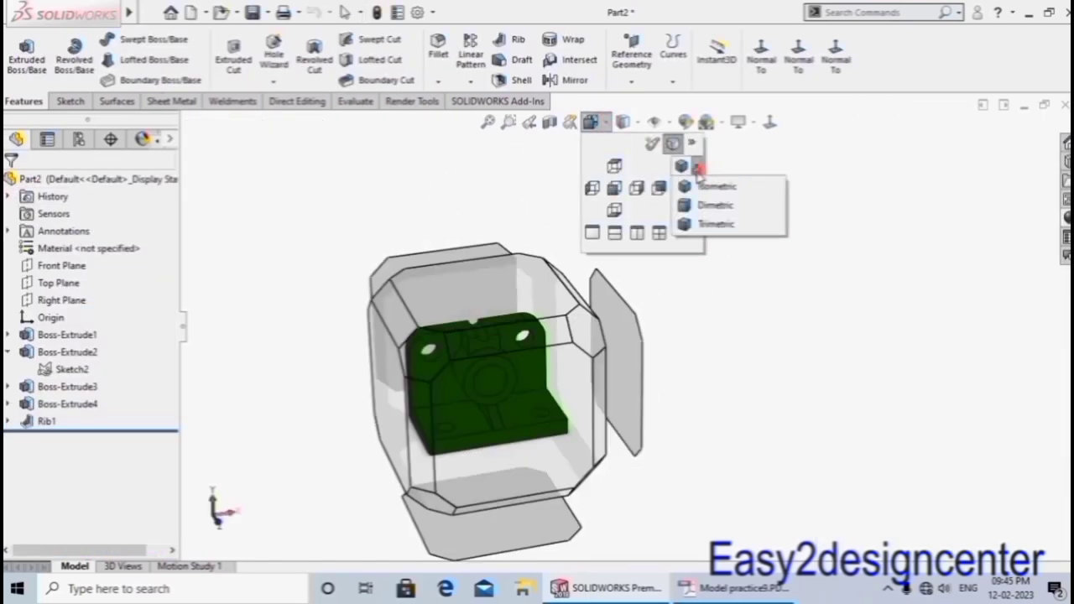
{"action": "left_click", "coordinate": [720, 225]}
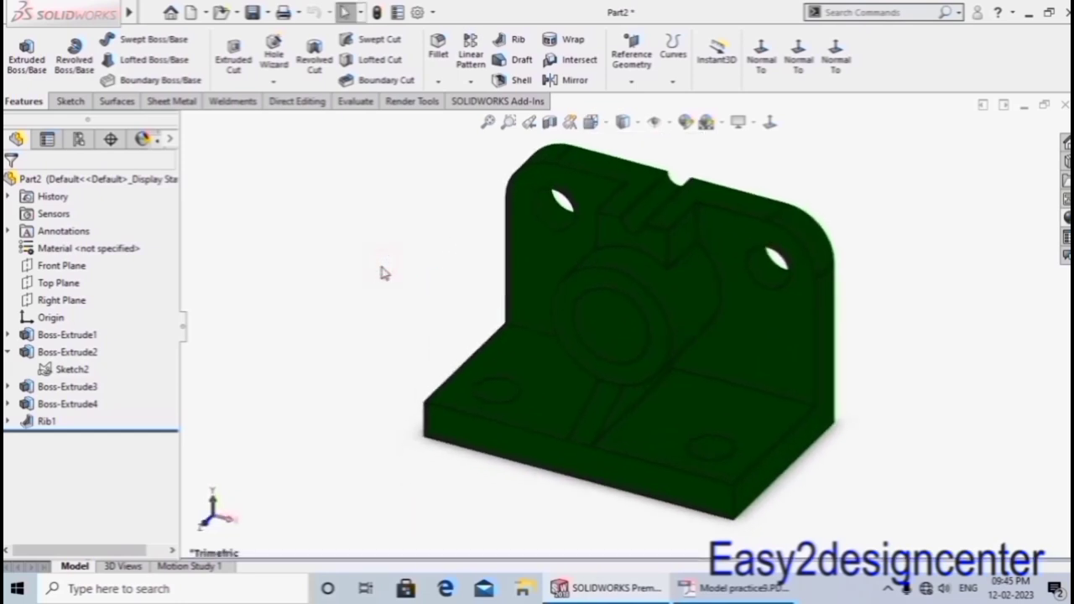